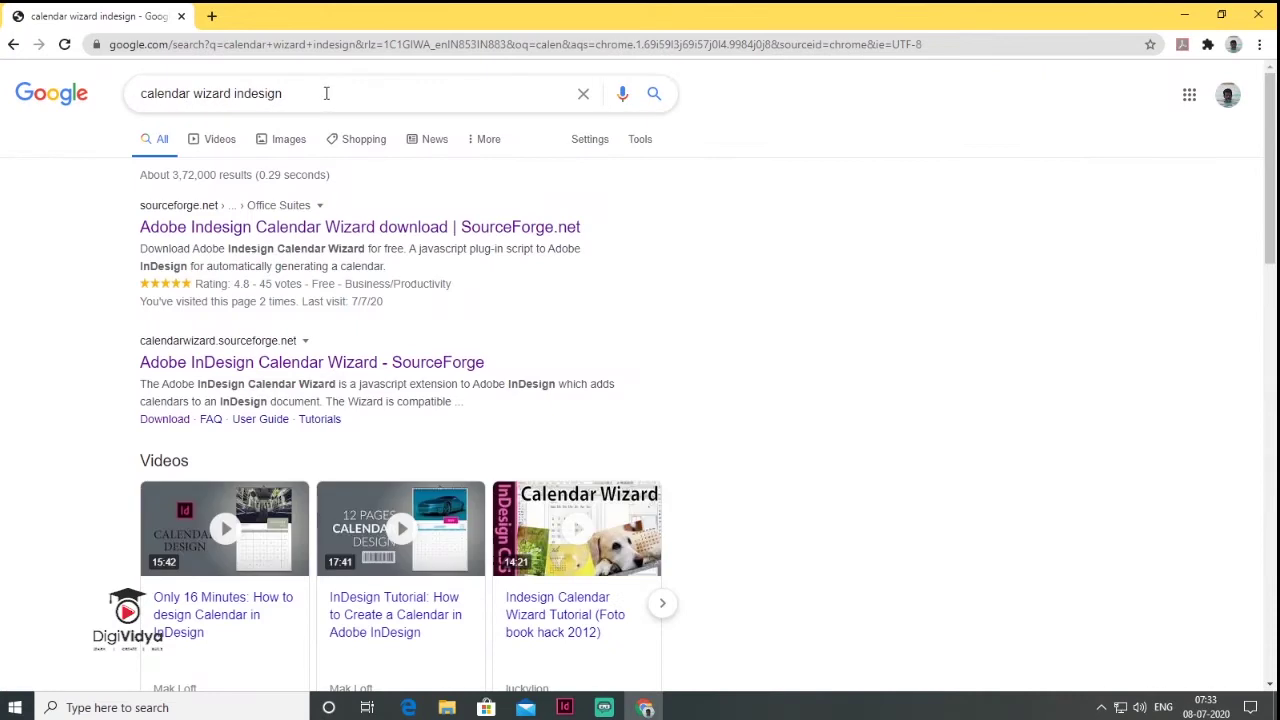
# - Search the web for "free calendar wizard in indesign" and download the Adobe Indesign Calendar Wizard archive from its SourceForge page
pyautogui.moveTo(315, 93); pyautogui.dragTo(193, 94)
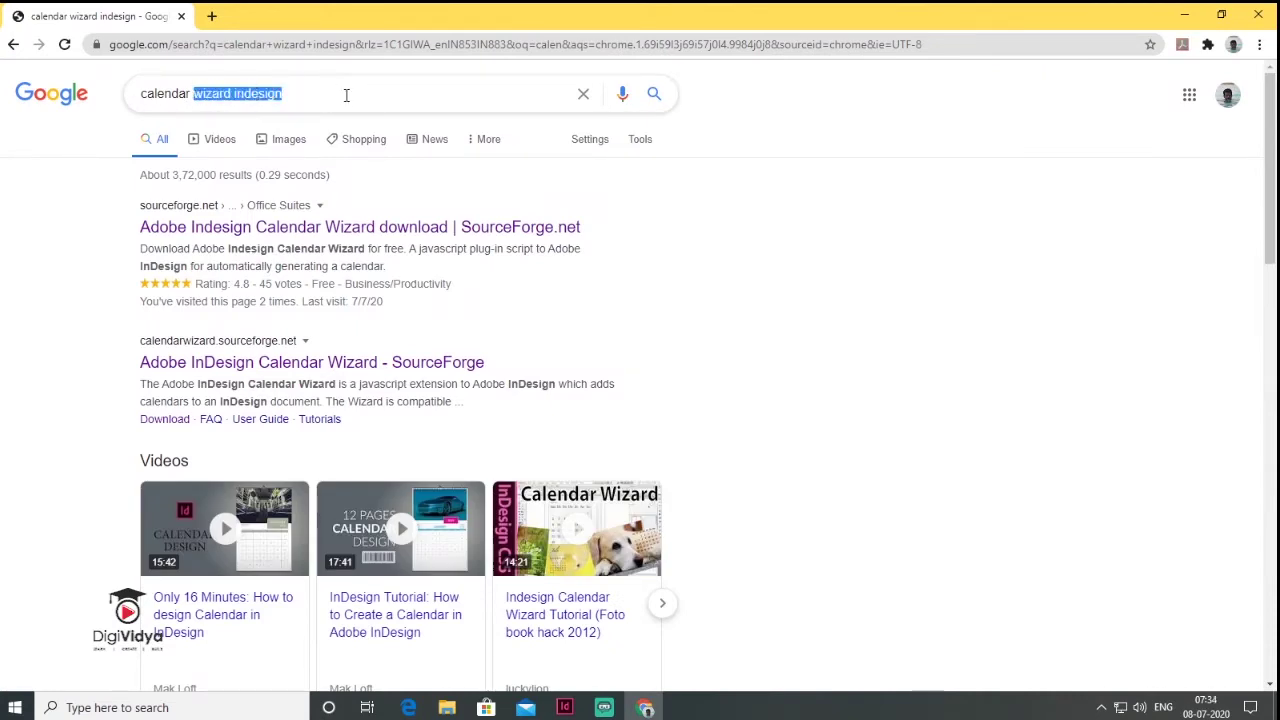
pyautogui.click(318, 230)
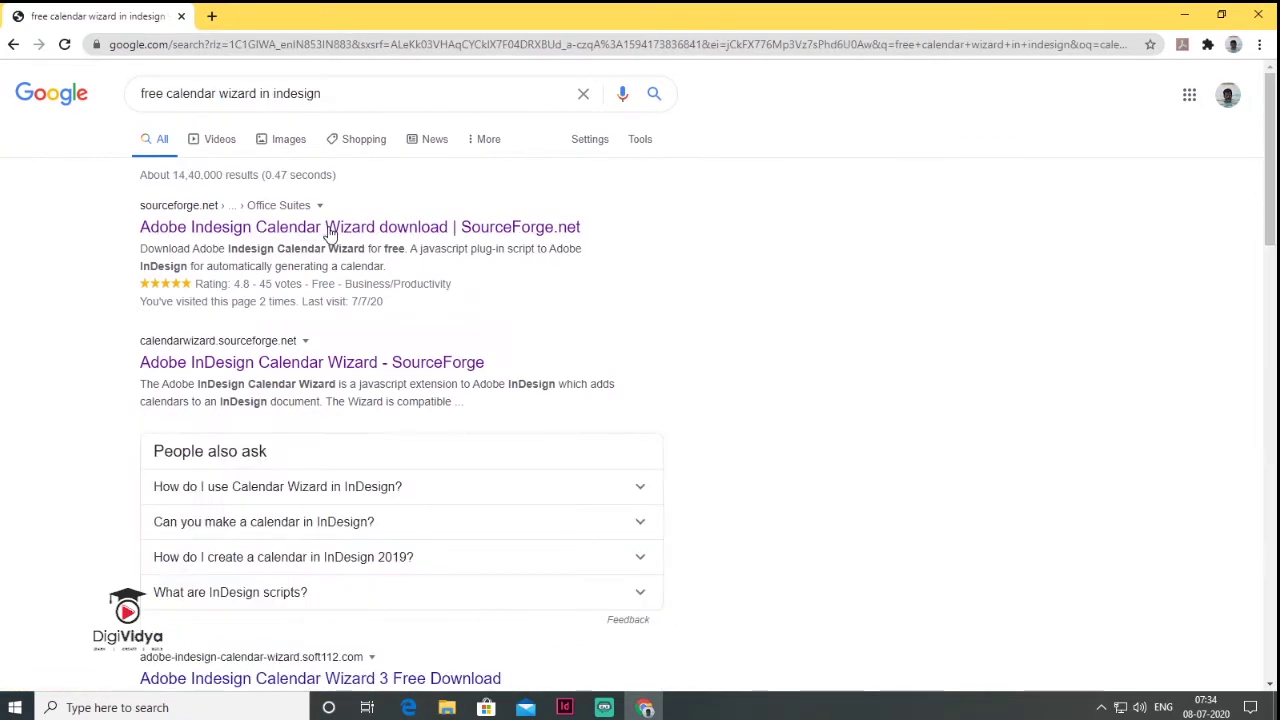
pyautogui.click(330, 230)
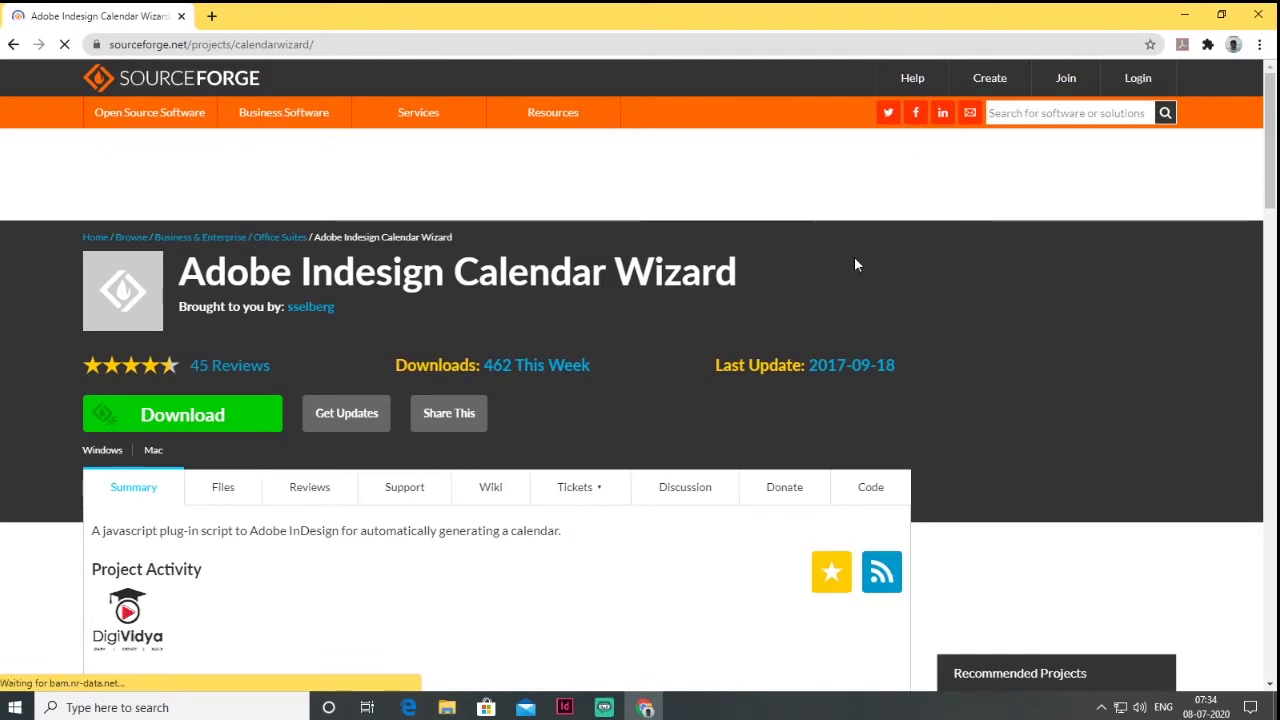
pyautogui.scroll(-1, 940, 349)
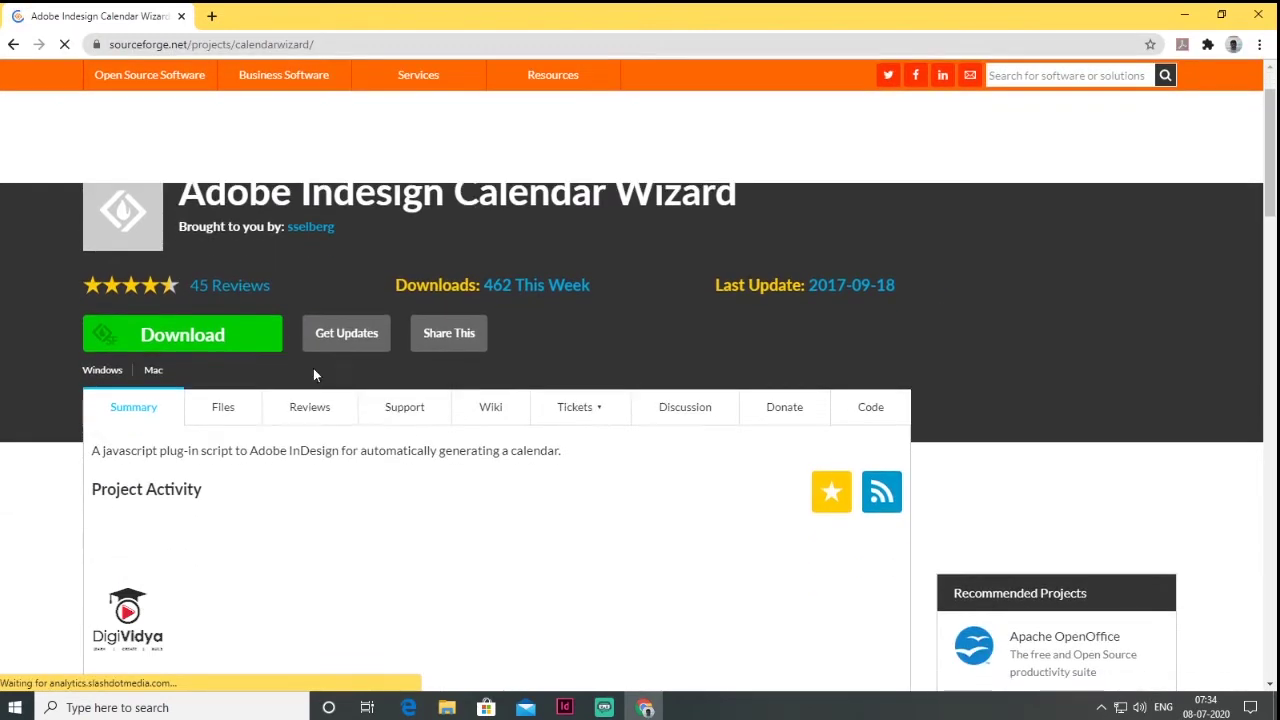
pyautogui.click(193, 337)
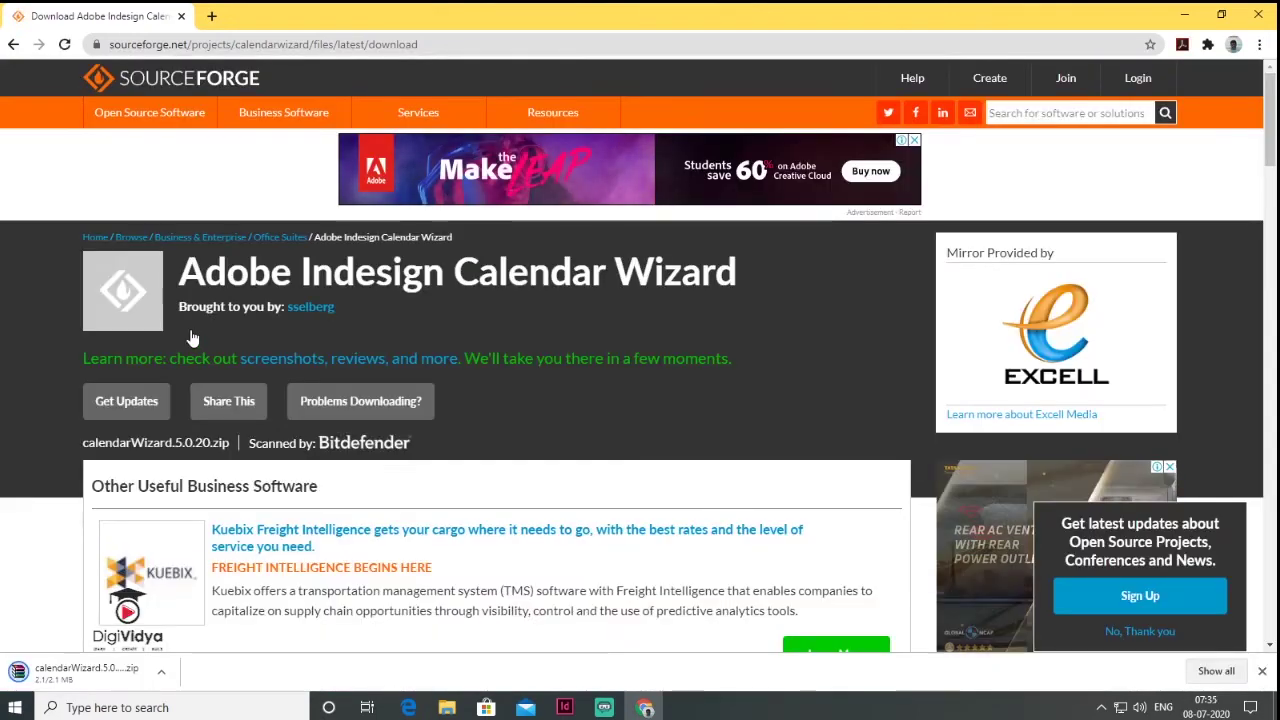
# - Show the browser's download list in a smaller window and place the newly downloaded calendarWizard.5.0.20.zip on the desktop
pyautogui.hotkey('ctrl', 'j')
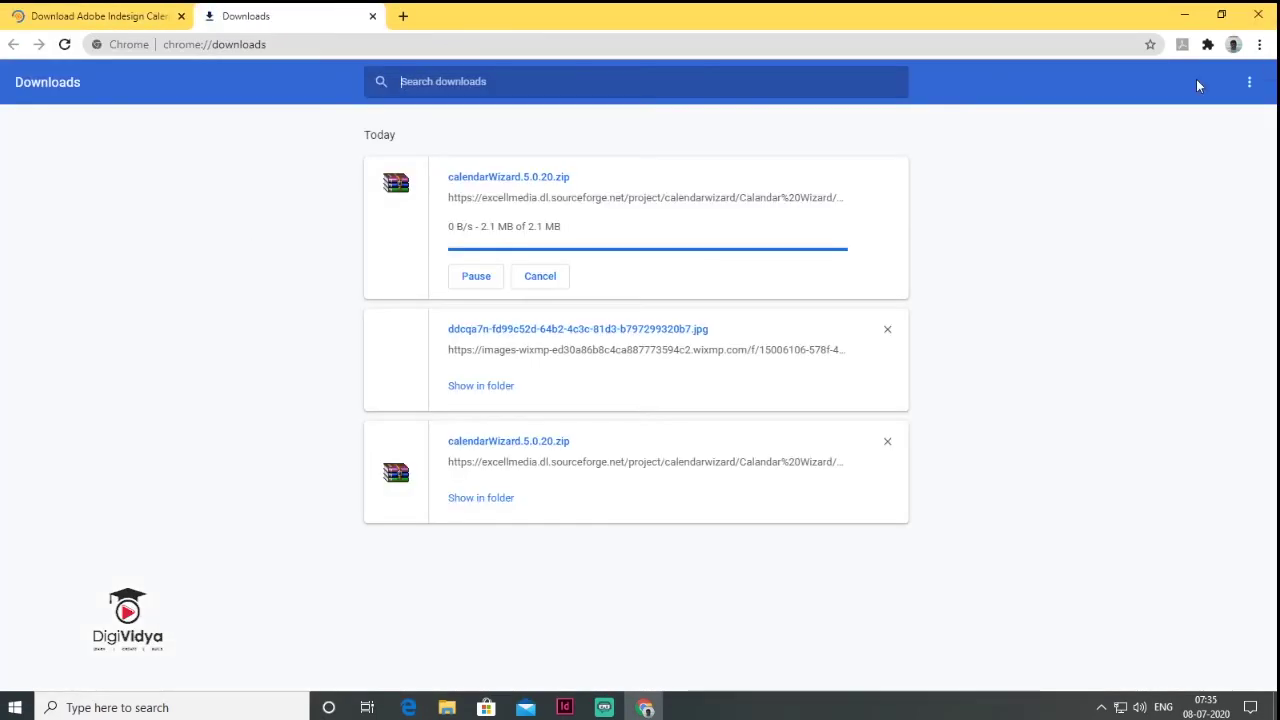
pyautogui.click(1220, 16)
pyautogui.click(1192, 22)
pyautogui.click(1192, 22)
pyautogui.click(1194, 23)
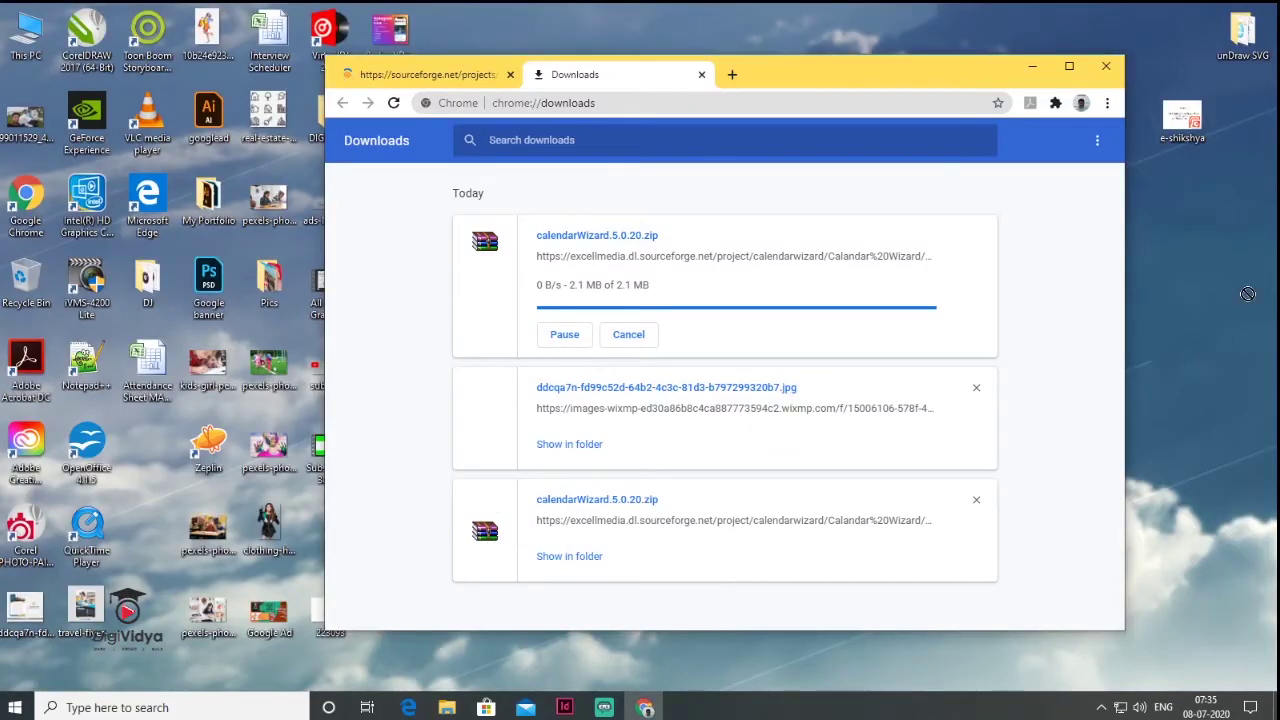
pyautogui.moveTo(1255, 280); pyautogui.dragTo(1250, 272)
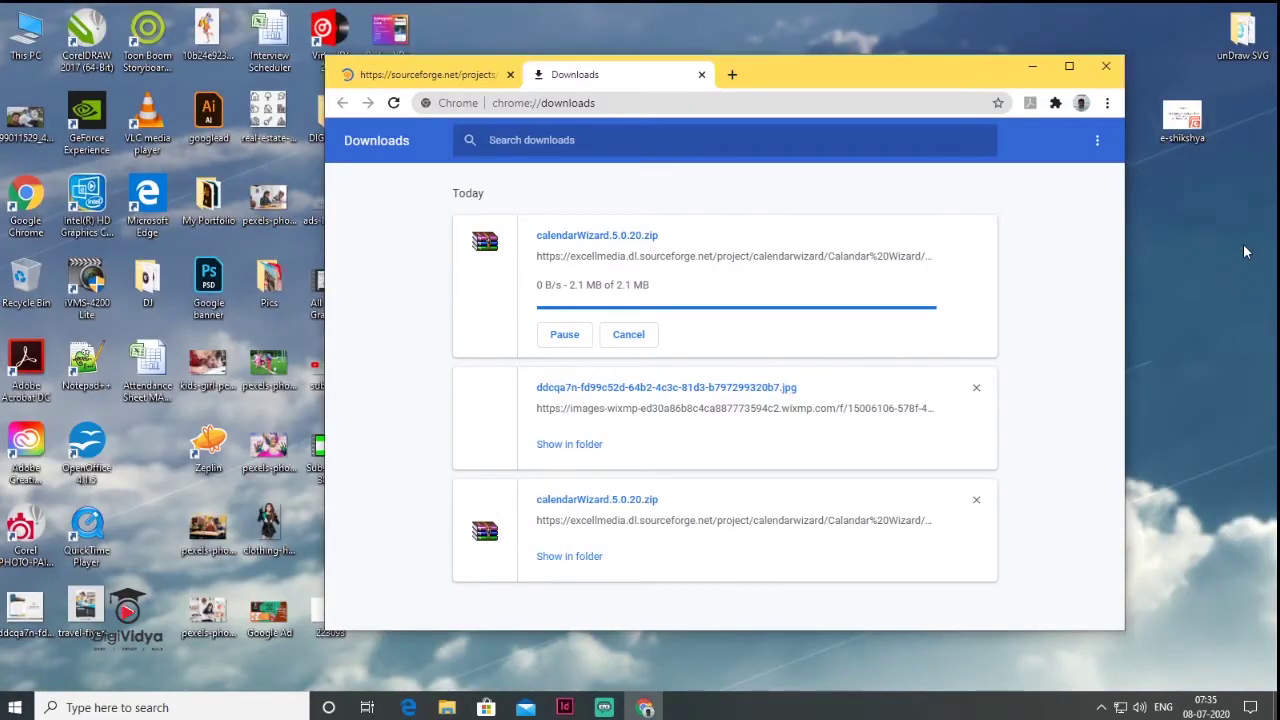
# - Close the downloads and SourceForge pages and move the calendarWizard.5.0.20 archive below the e-shikshya file on the desktop
pyautogui.click(1097, 146)
pyautogui.click(1050, 170)
pyautogui.hotkey('ctrl', 'w')
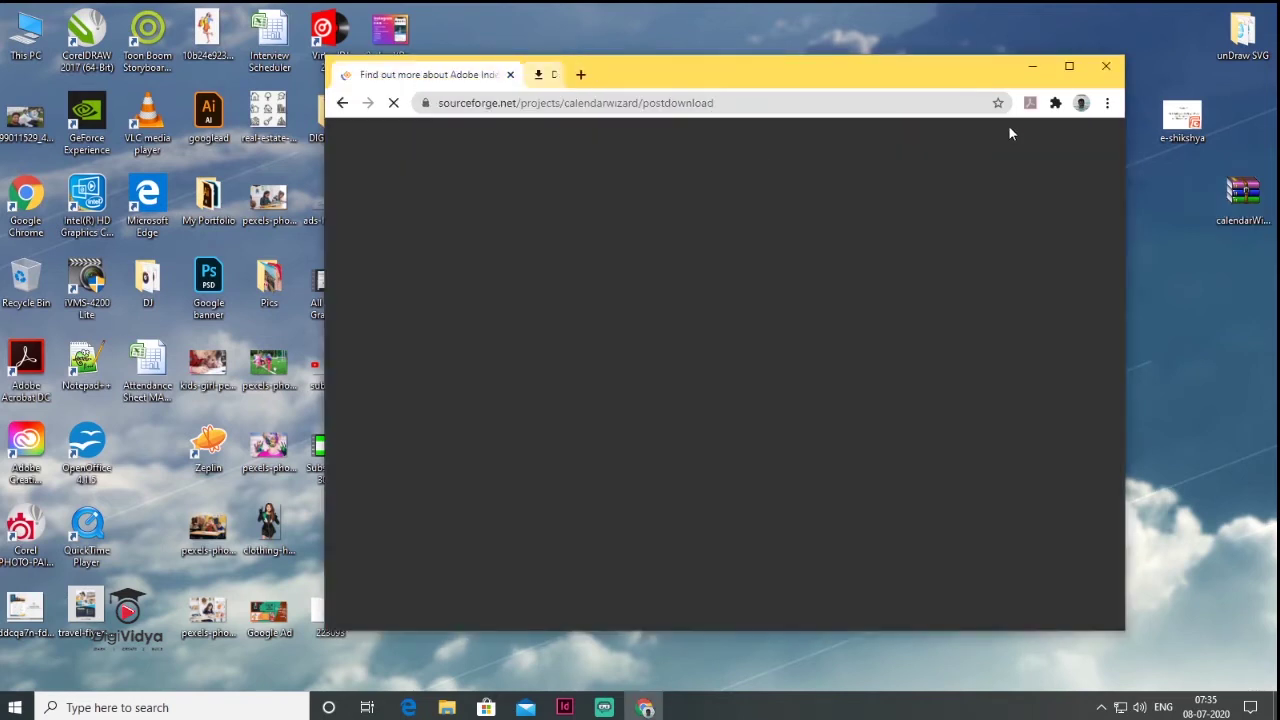
pyautogui.hotkey('ctrl', 'w')
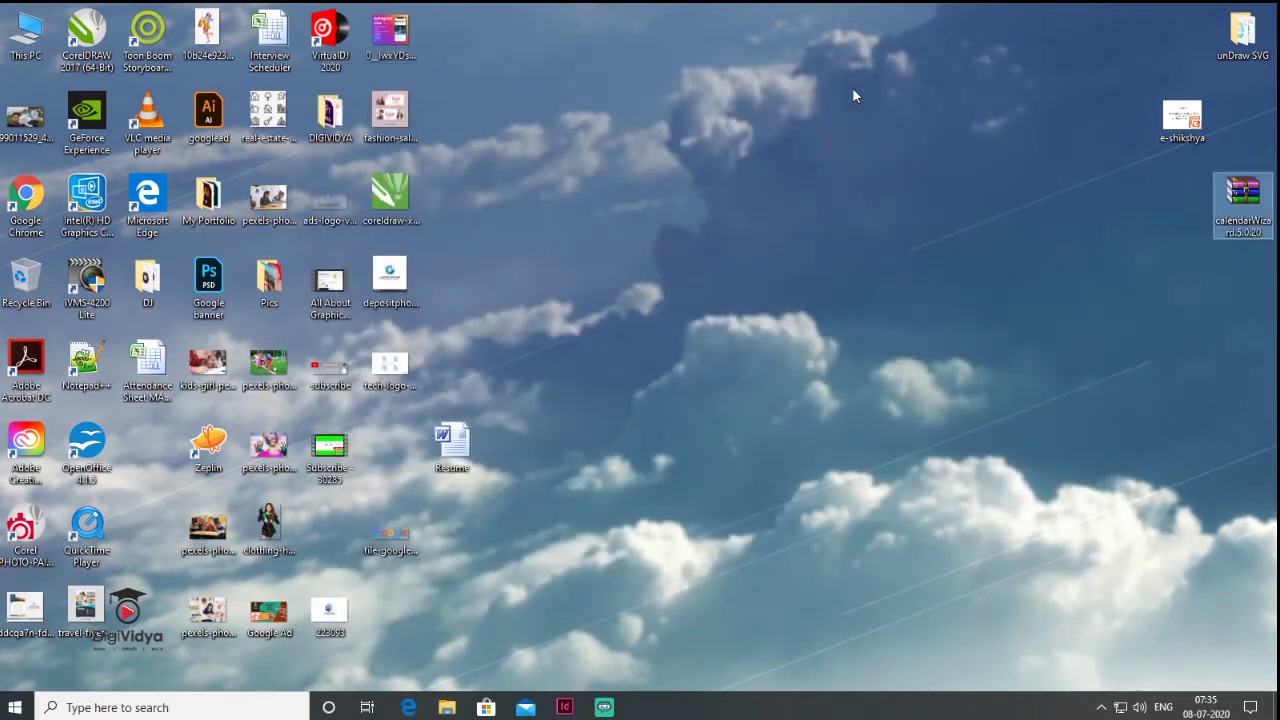
pyautogui.moveTo(1220, 223); pyautogui.dragTo(1180, 196)
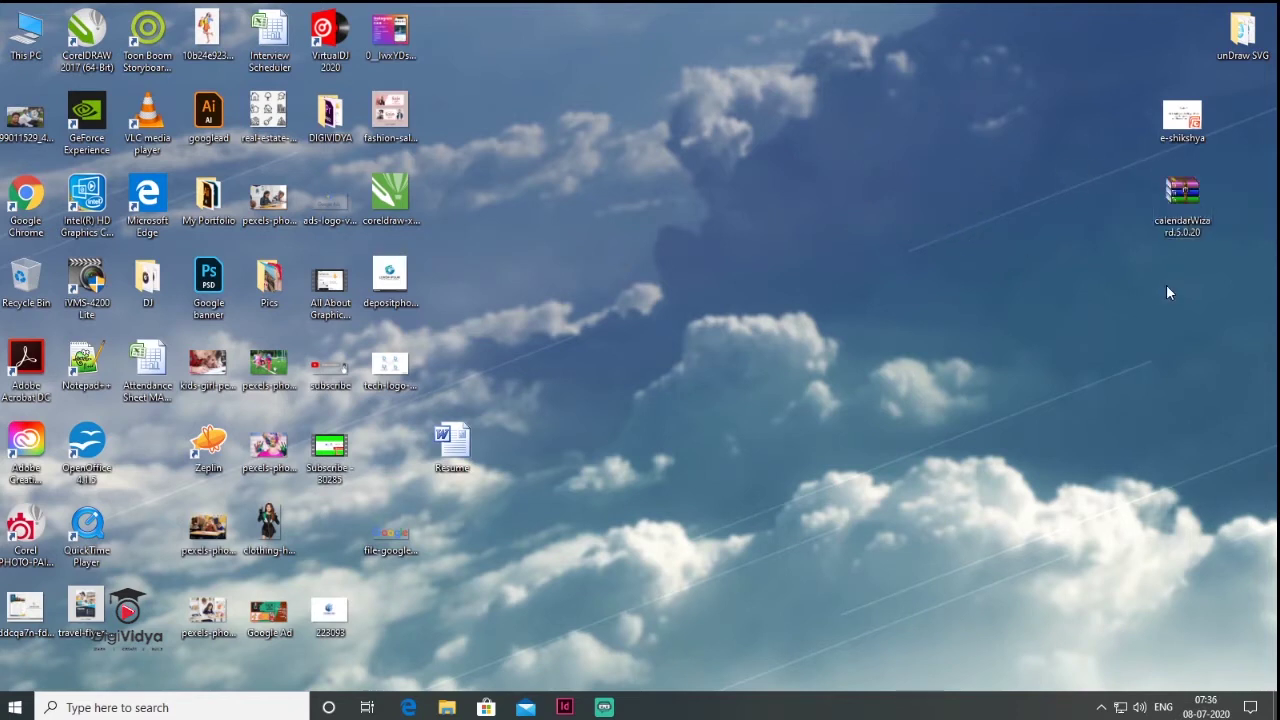
# - Extract the calendarWizard folder from the calendarWizard.5.0.20 archive to the desktop and close the archive
pyautogui.click(1186, 190)
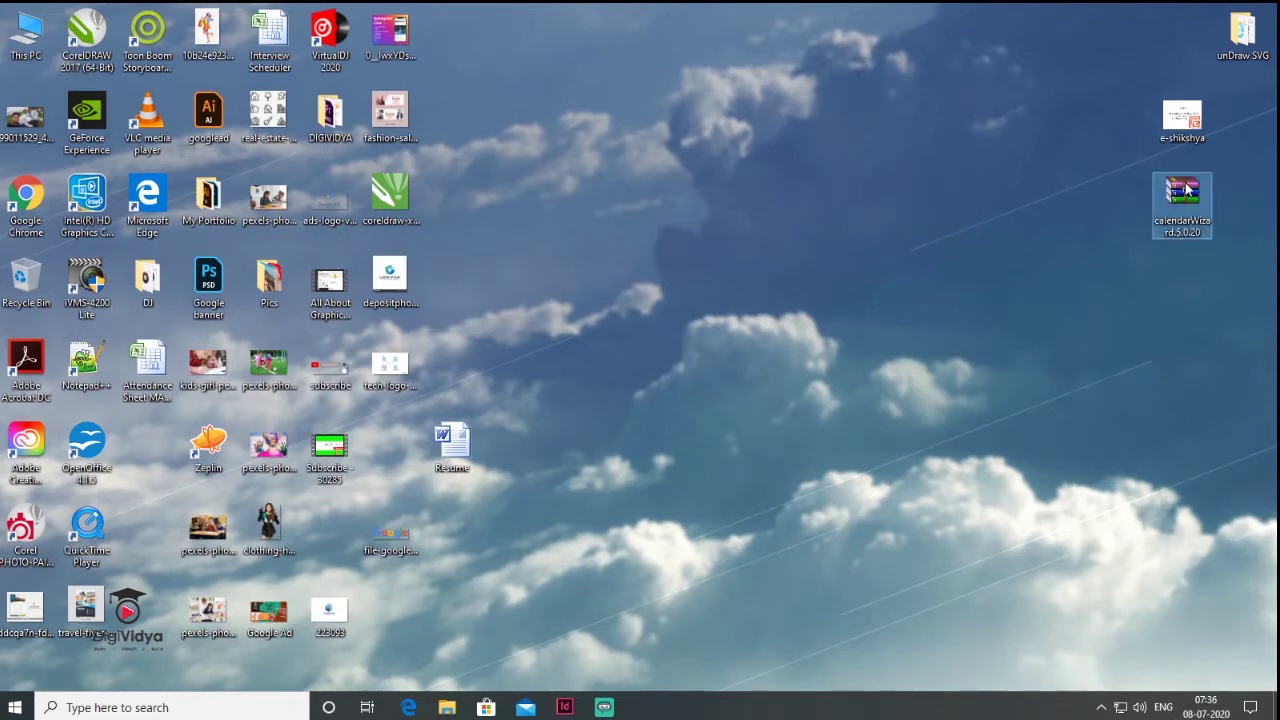
pyautogui.doubleClick(1186, 190)
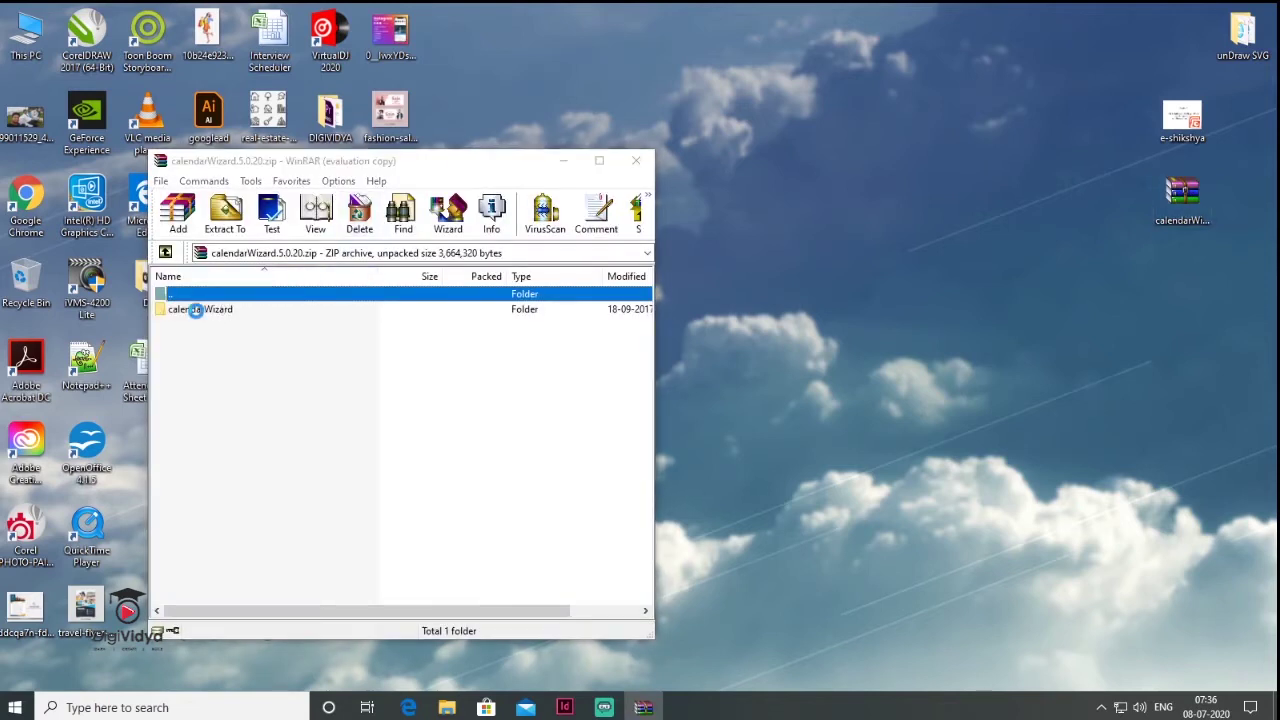
pyautogui.click(524, 340)
pyautogui.click(190, 310)
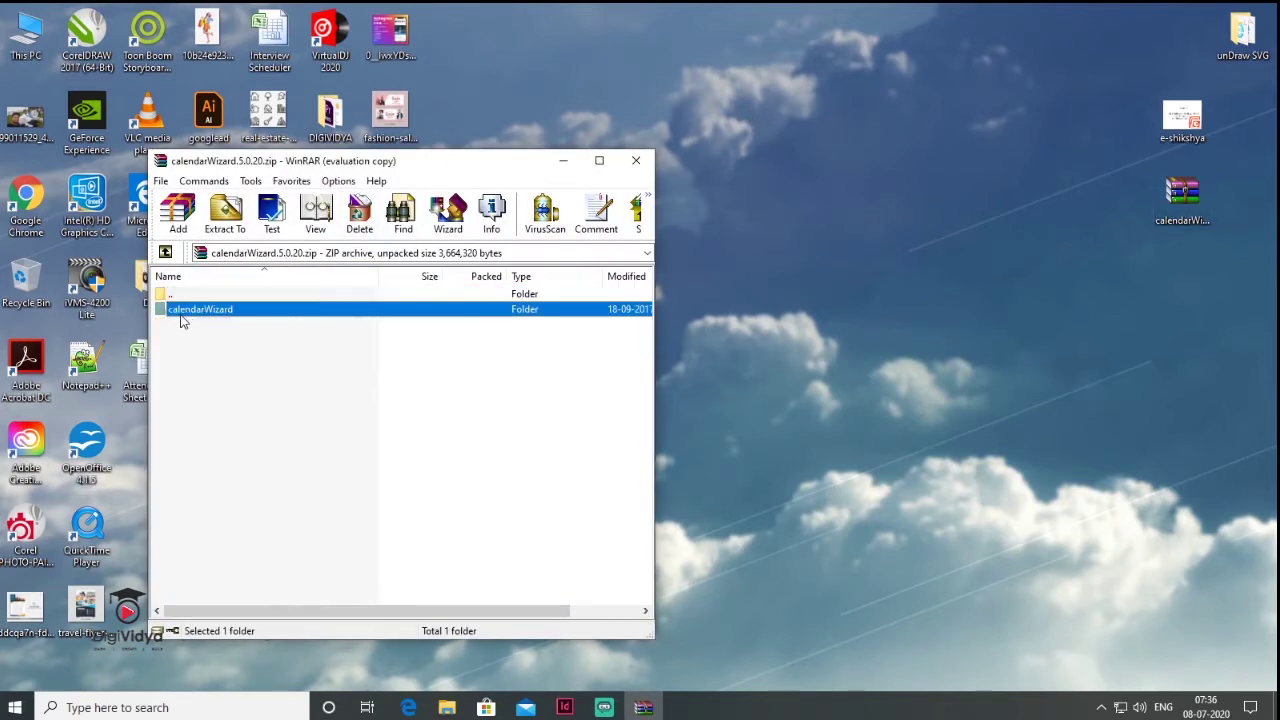
pyautogui.moveTo(181, 316); pyautogui.dragTo(730, 45)
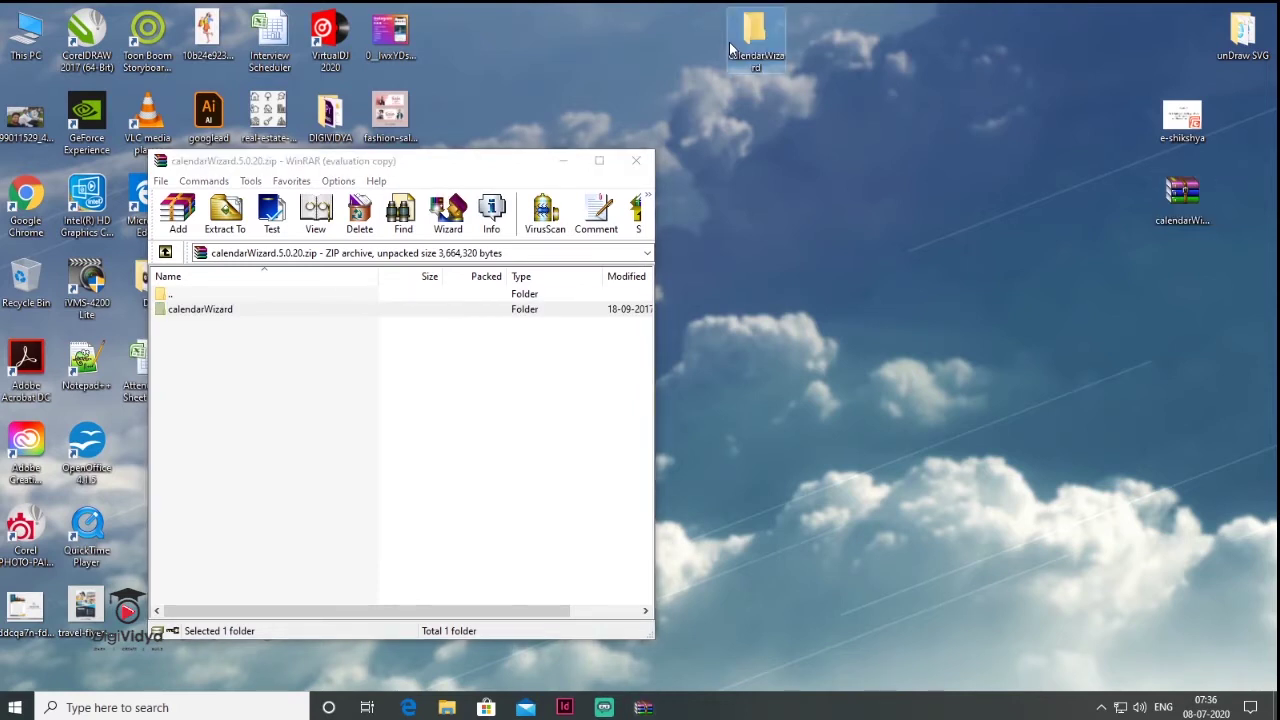
pyautogui.click(637, 162)
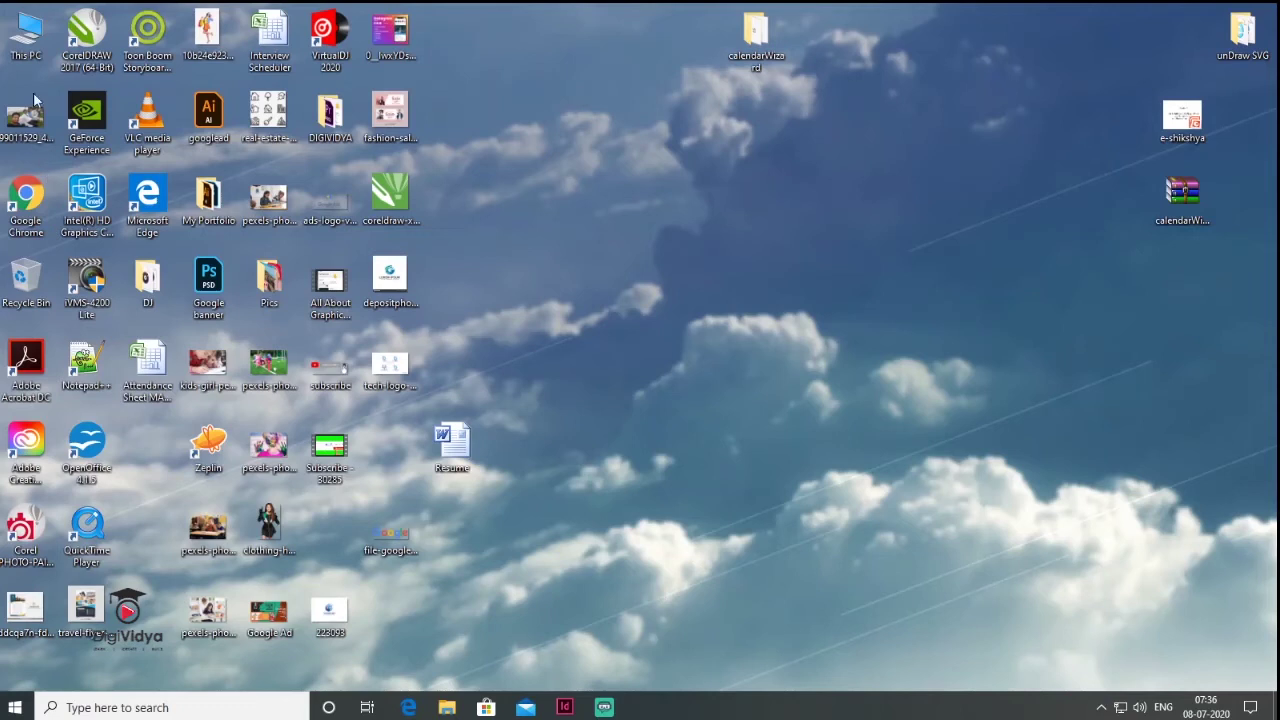
# - Open the folder C:\Program Files\Adobe\Adobe InDesign CC 2018\Scripts\Scripts Panel in File Explorer
pyautogui.doubleClick(28, 35)
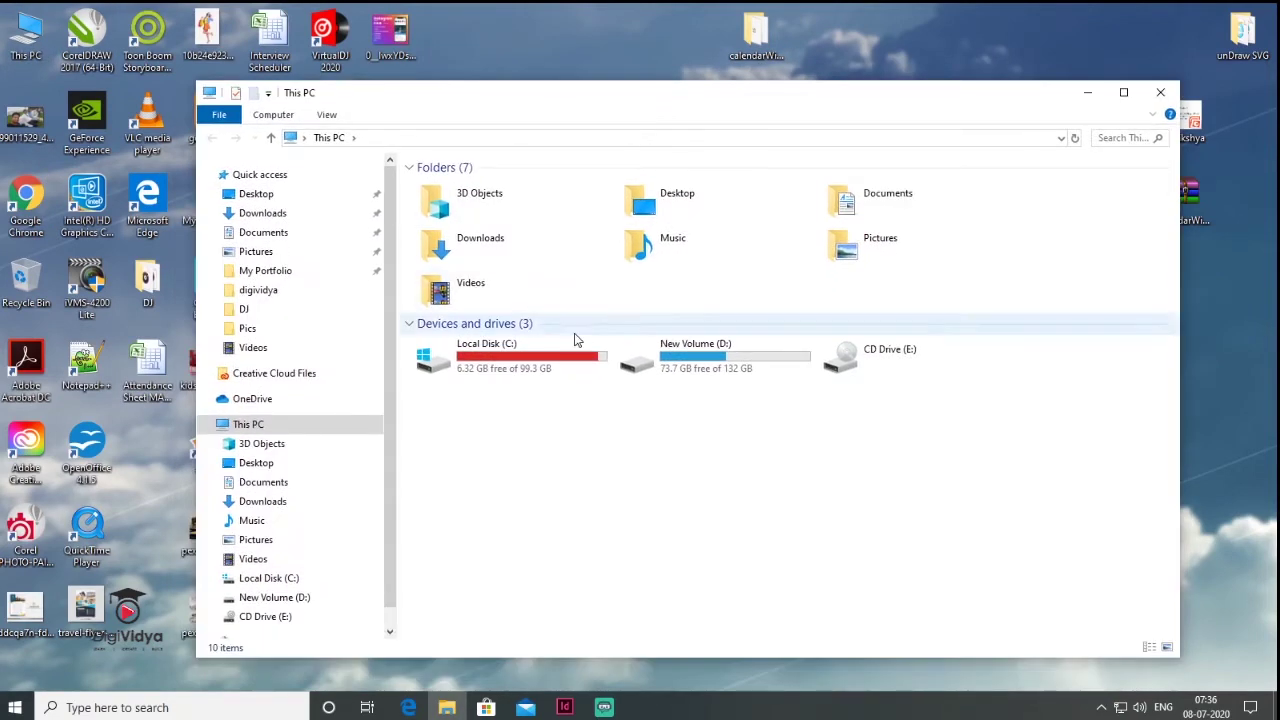
pyautogui.doubleClick(536, 360)
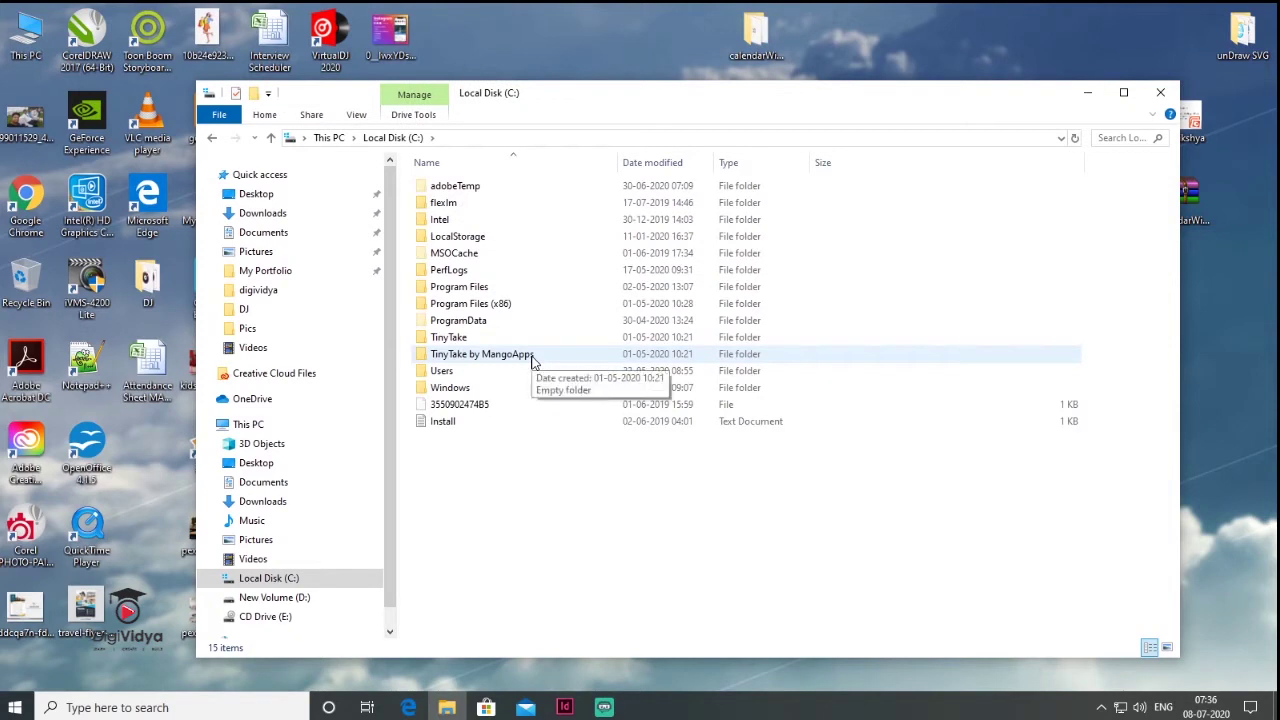
pyautogui.doubleClick(476, 288)
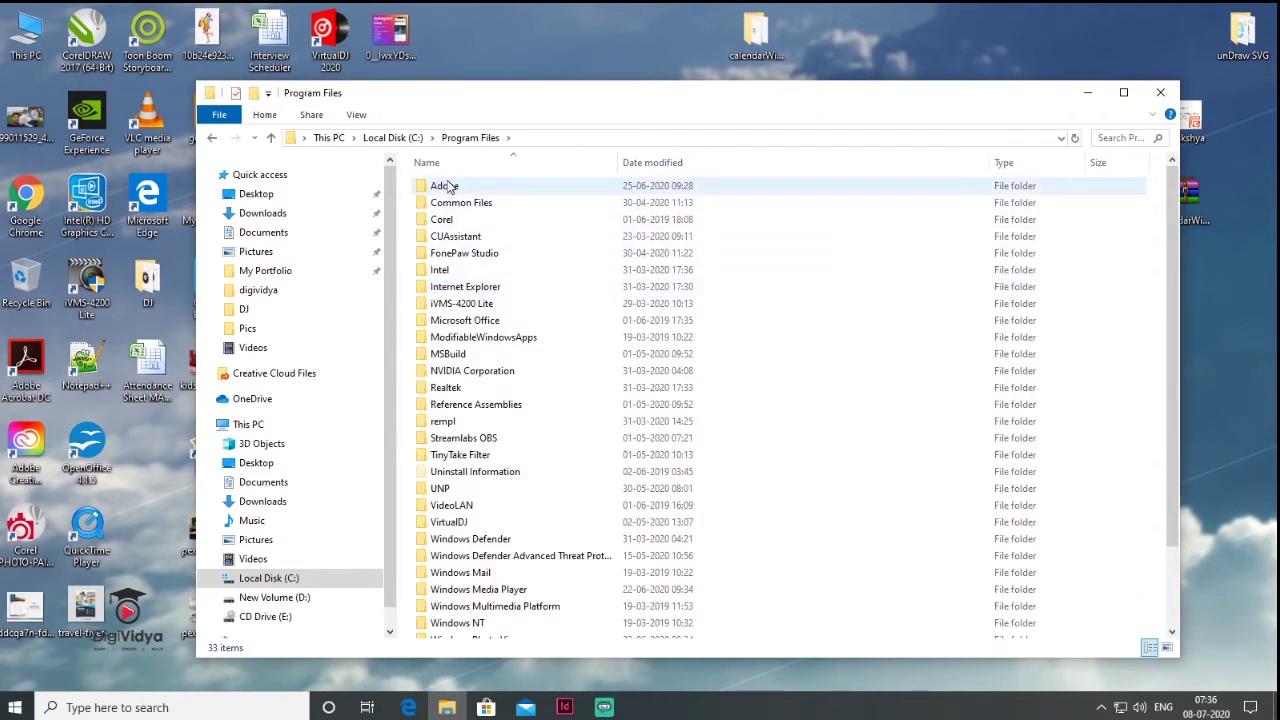
pyautogui.doubleClick(446, 186)
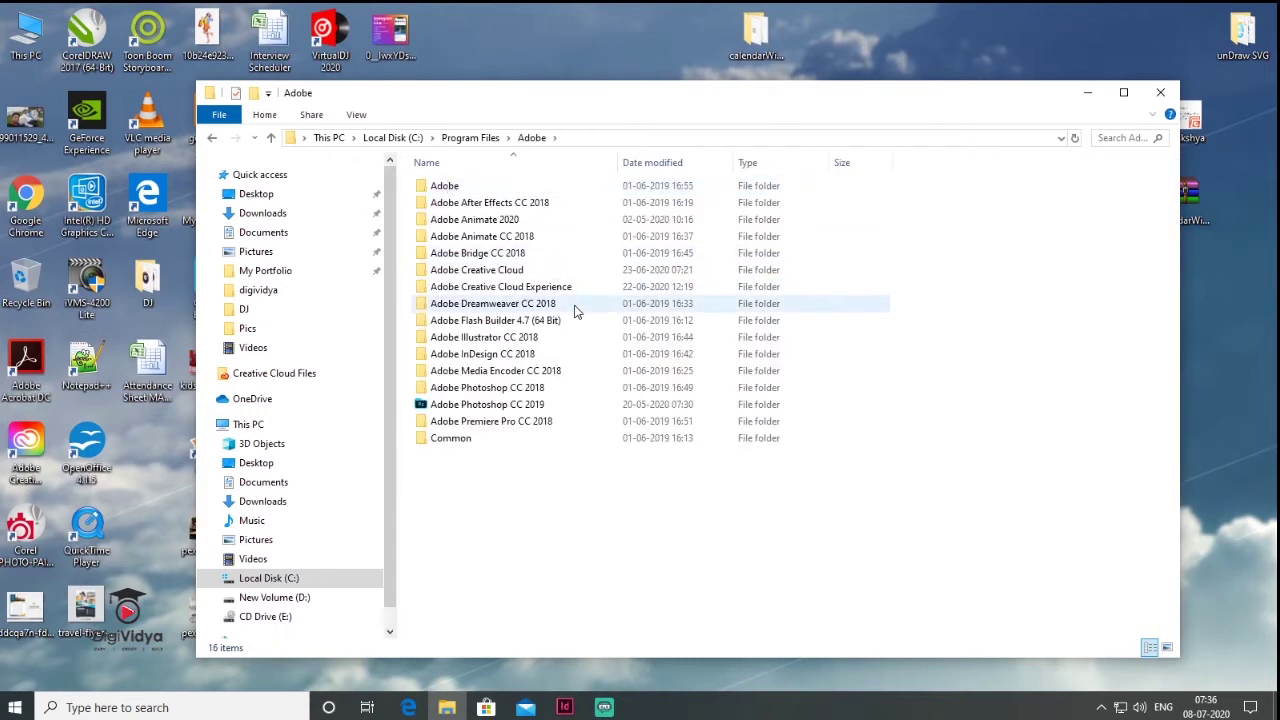
pyautogui.doubleClick(491, 356)
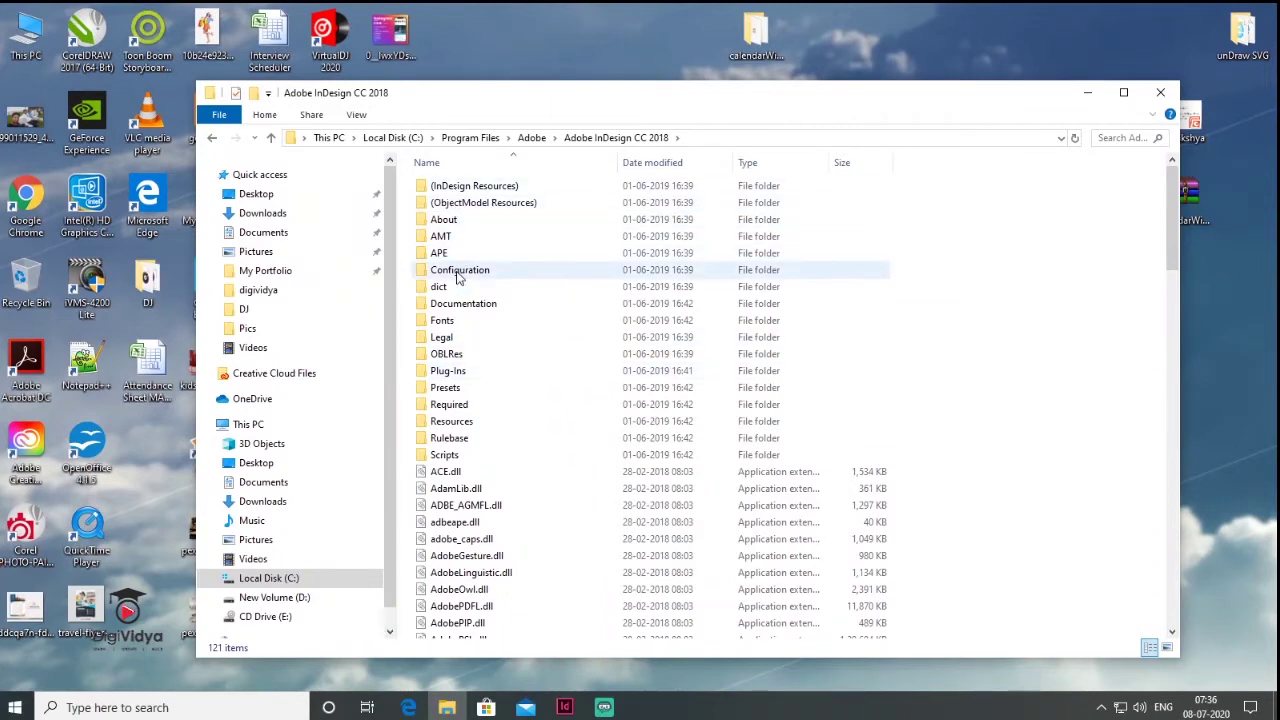
pyautogui.click(446, 455)
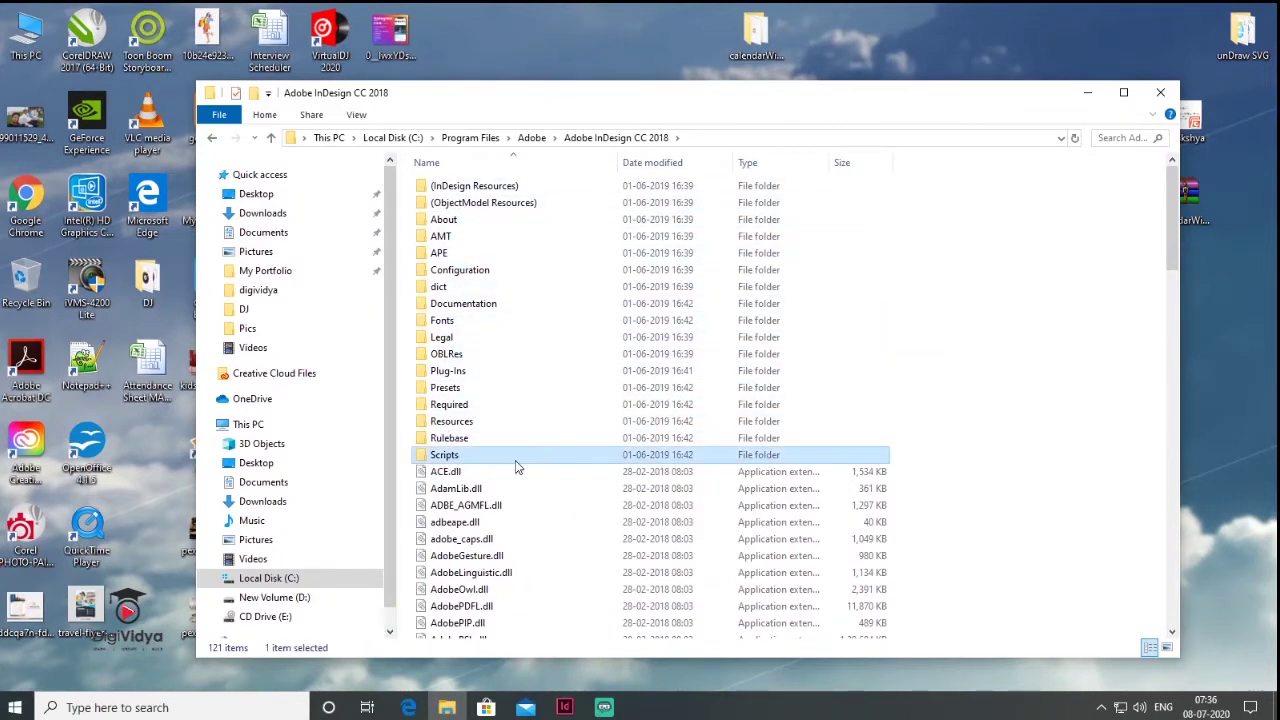
pyautogui.doubleClick(441, 458)
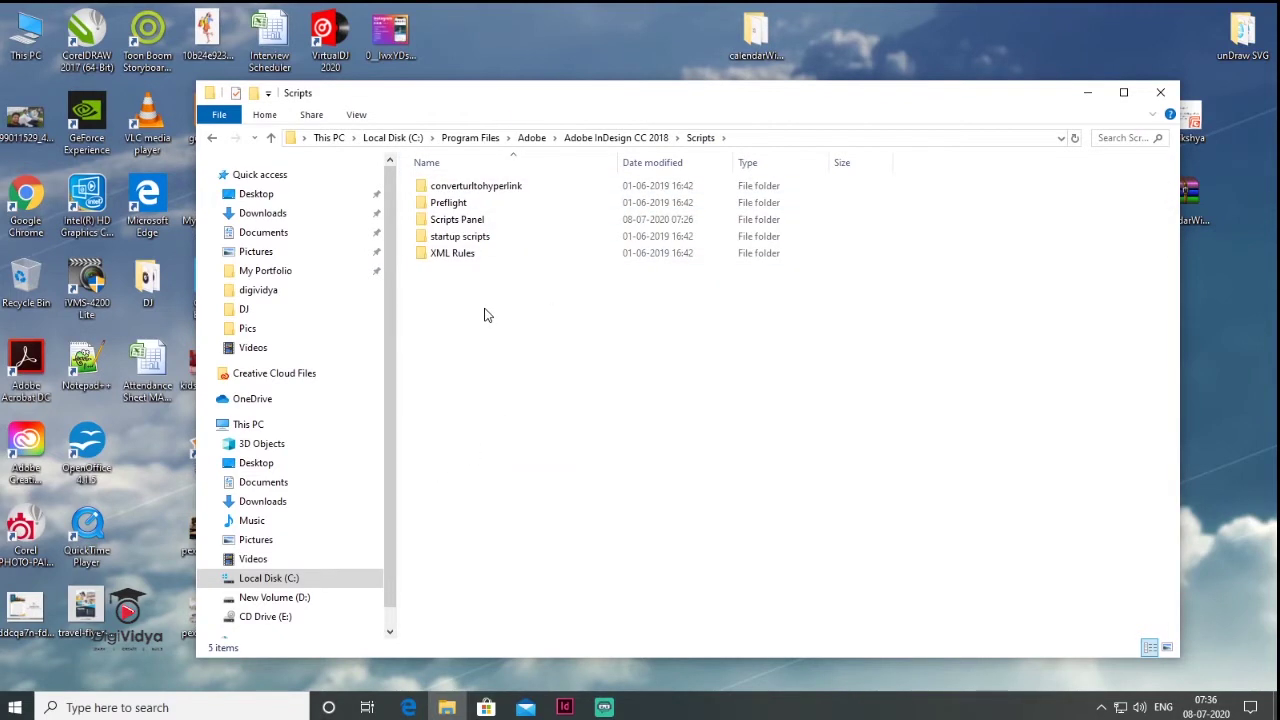
pyautogui.click(448, 222)
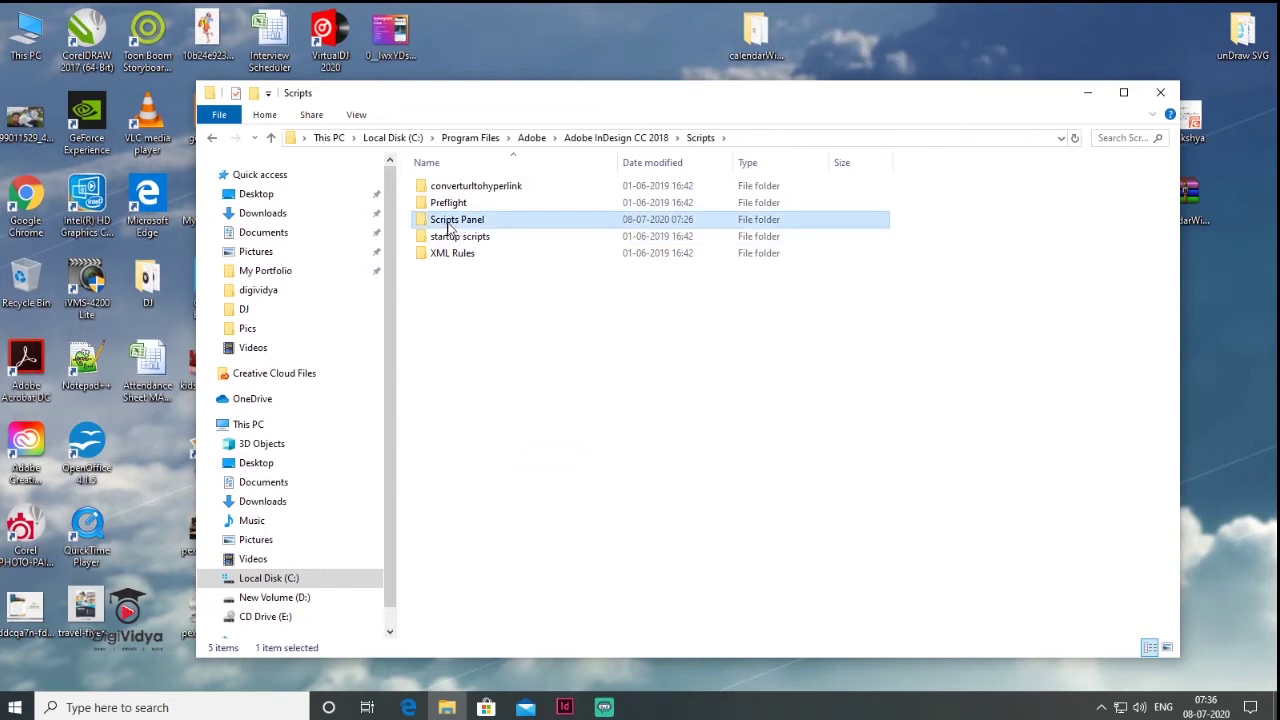
pyautogui.doubleClick(422, 224)
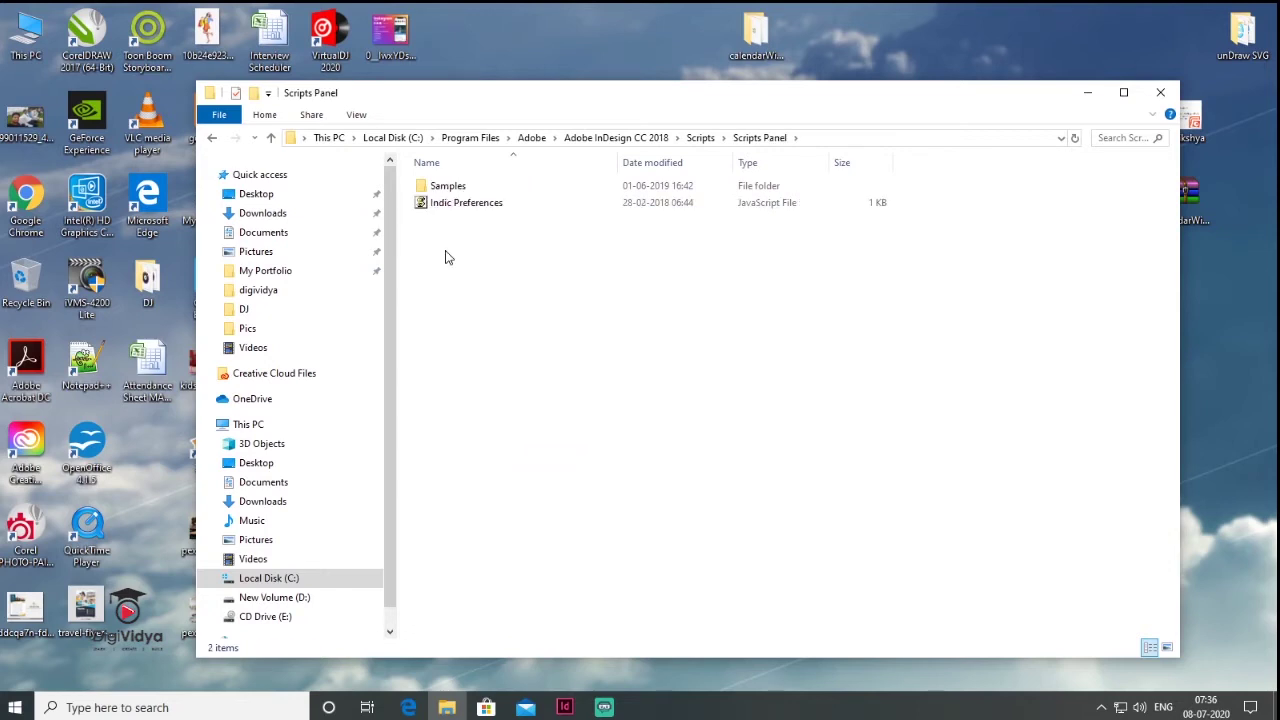
# - Move the calendarWizard folder from the desktop into the Scripts Panel folder with administrator permission, and close the folder window
pyautogui.moveTo(506, 95); pyautogui.dragTo(540, 123)
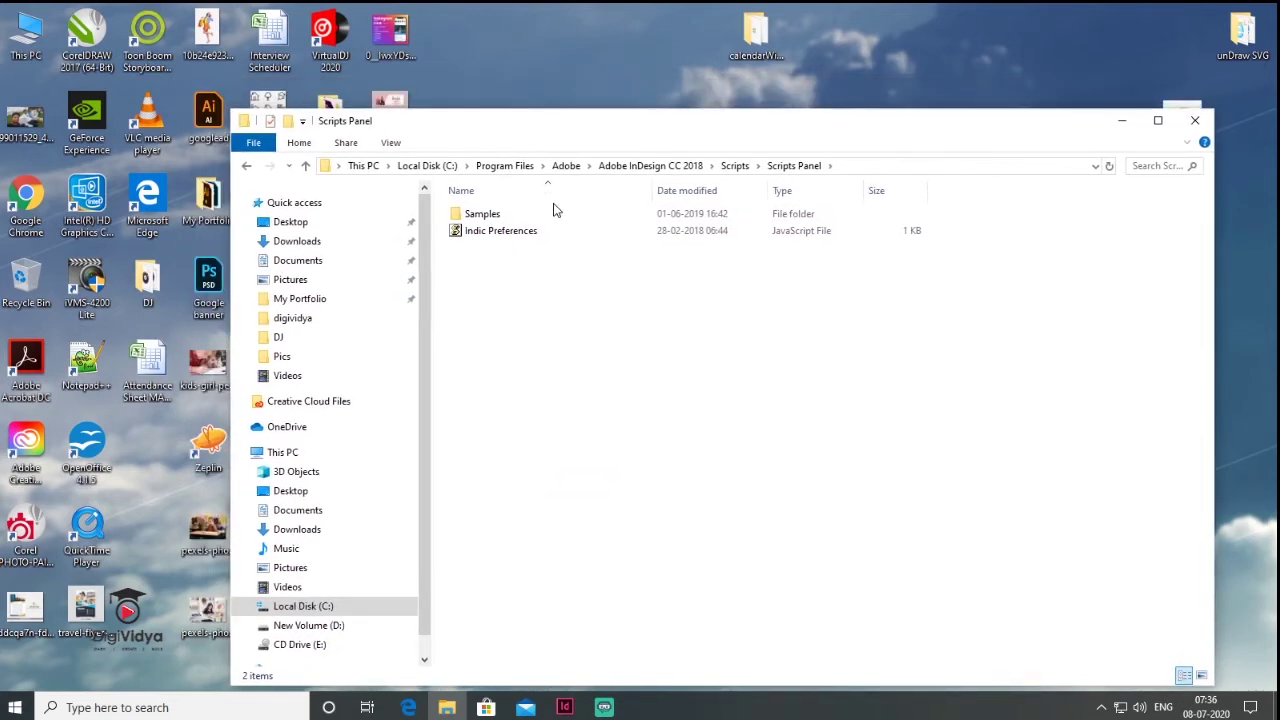
pyautogui.click(655, 48)
pyautogui.click(762, 42)
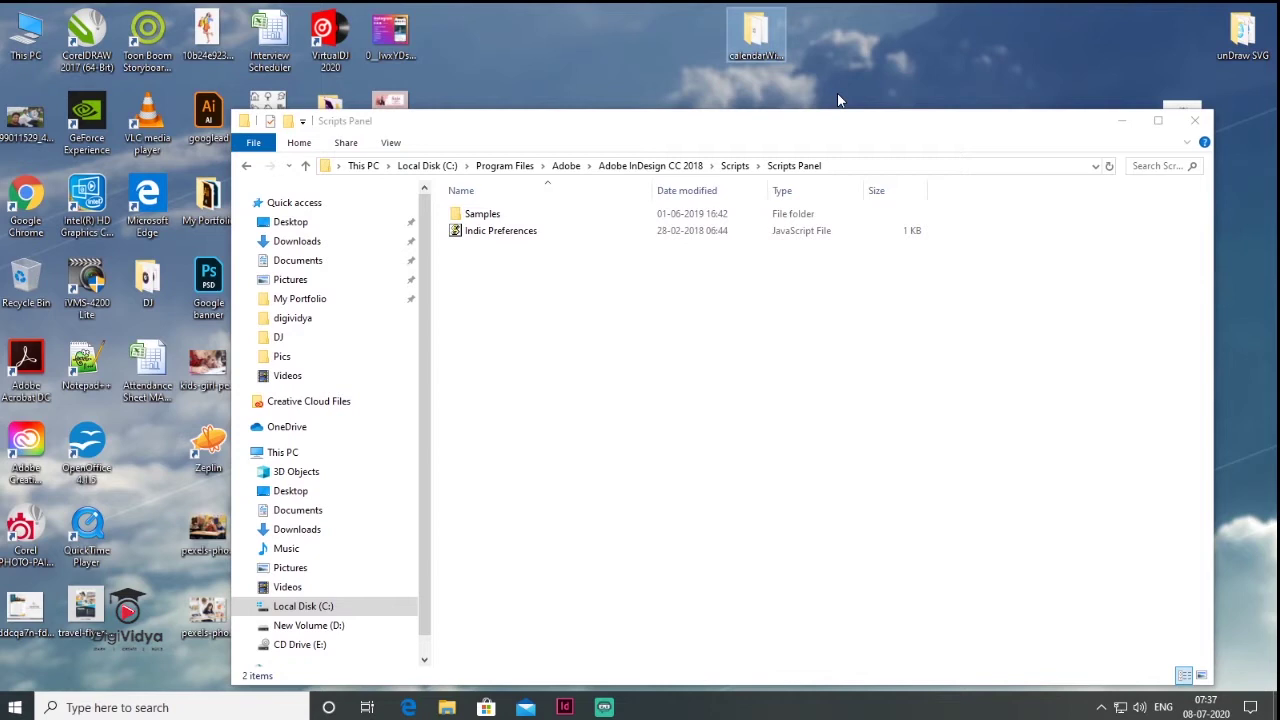
pyautogui.moveTo(752, 33); pyautogui.dragTo(538, 301)
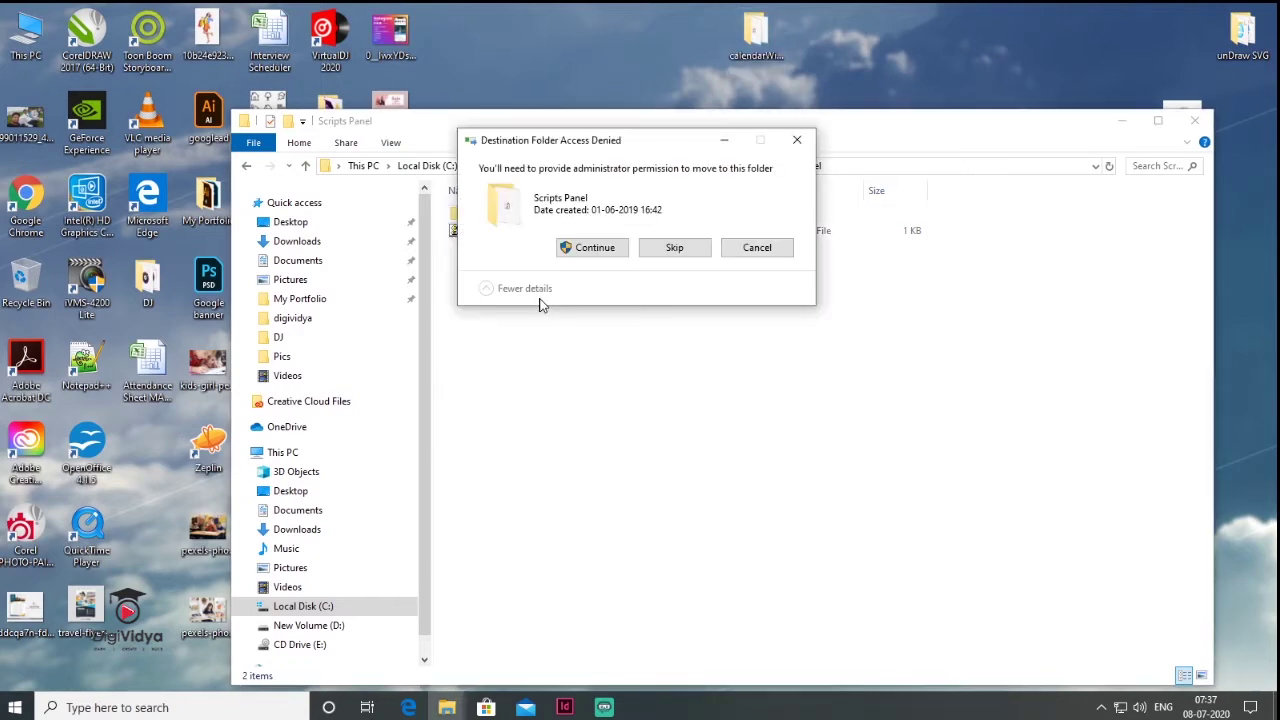
pyautogui.click(603, 255)
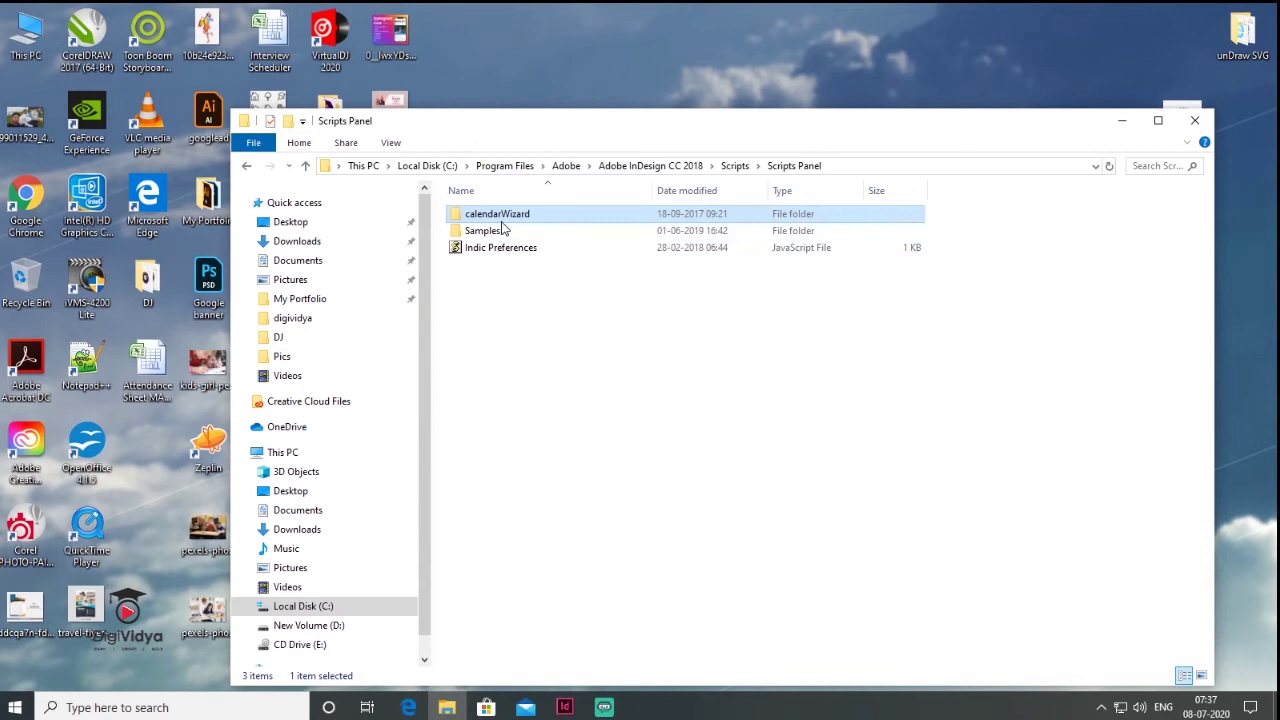
pyautogui.moveTo(1020, 128); pyautogui.dragTo(948, 97)
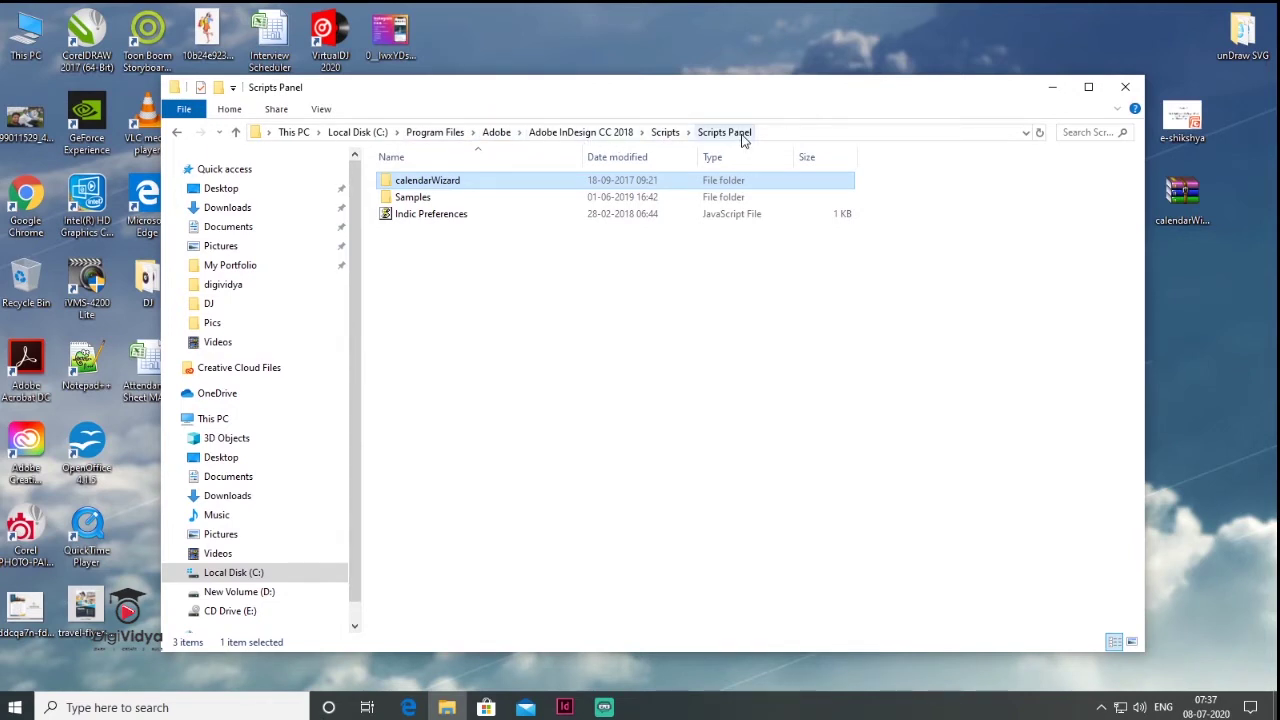
pyautogui.click(1126, 88)
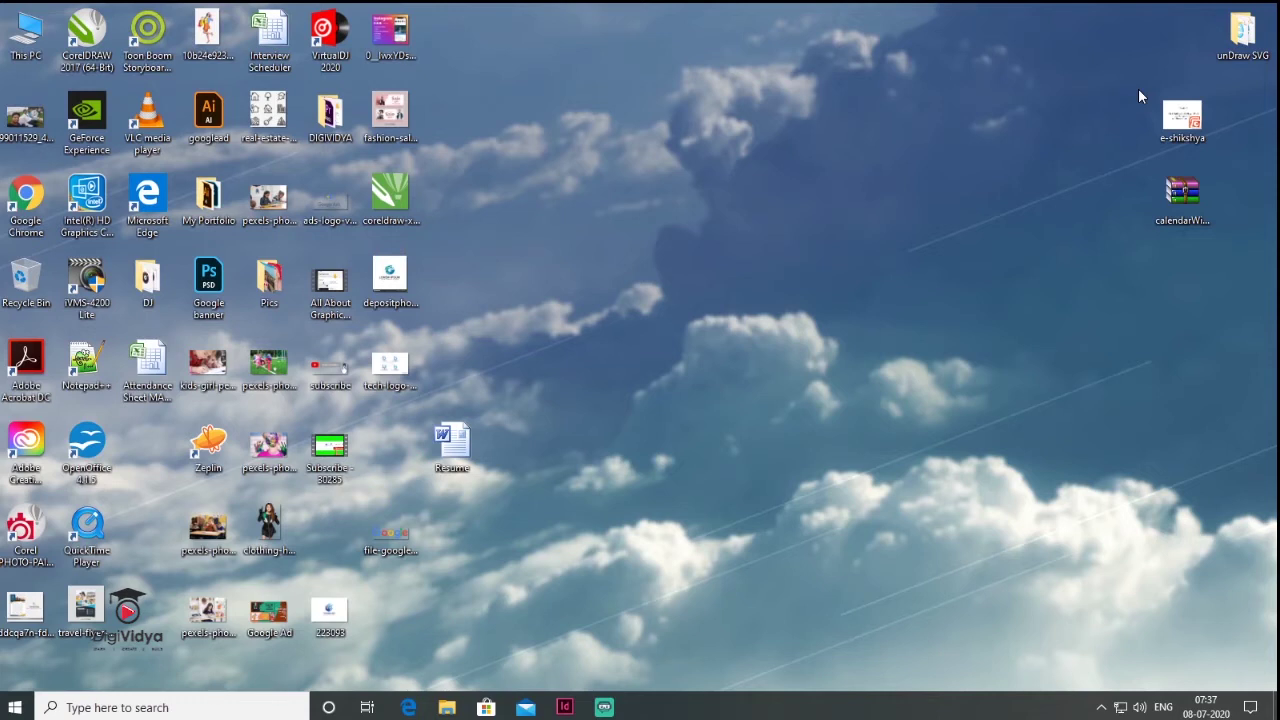
# - Switch to Adobe InDesign and create a new document from the A3 print preset, 297 x 420 mm
pyautogui.click(564, 707)
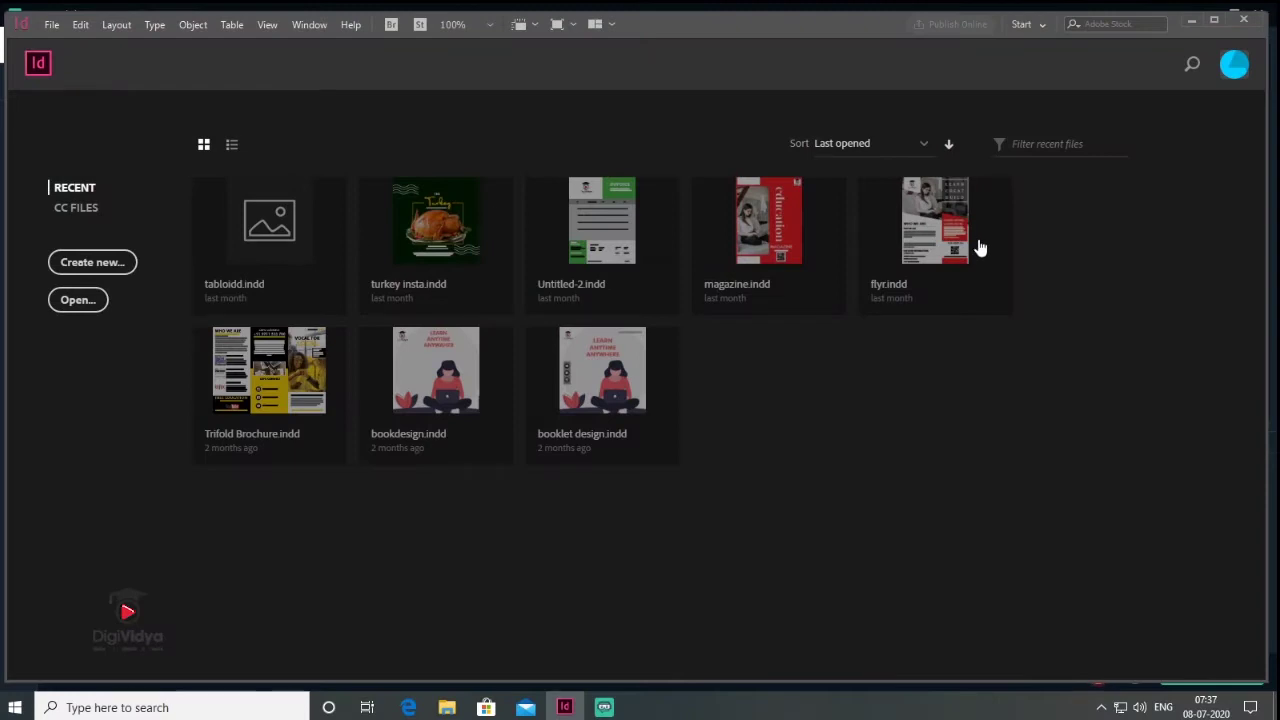
pyautogui.click(111, 264)
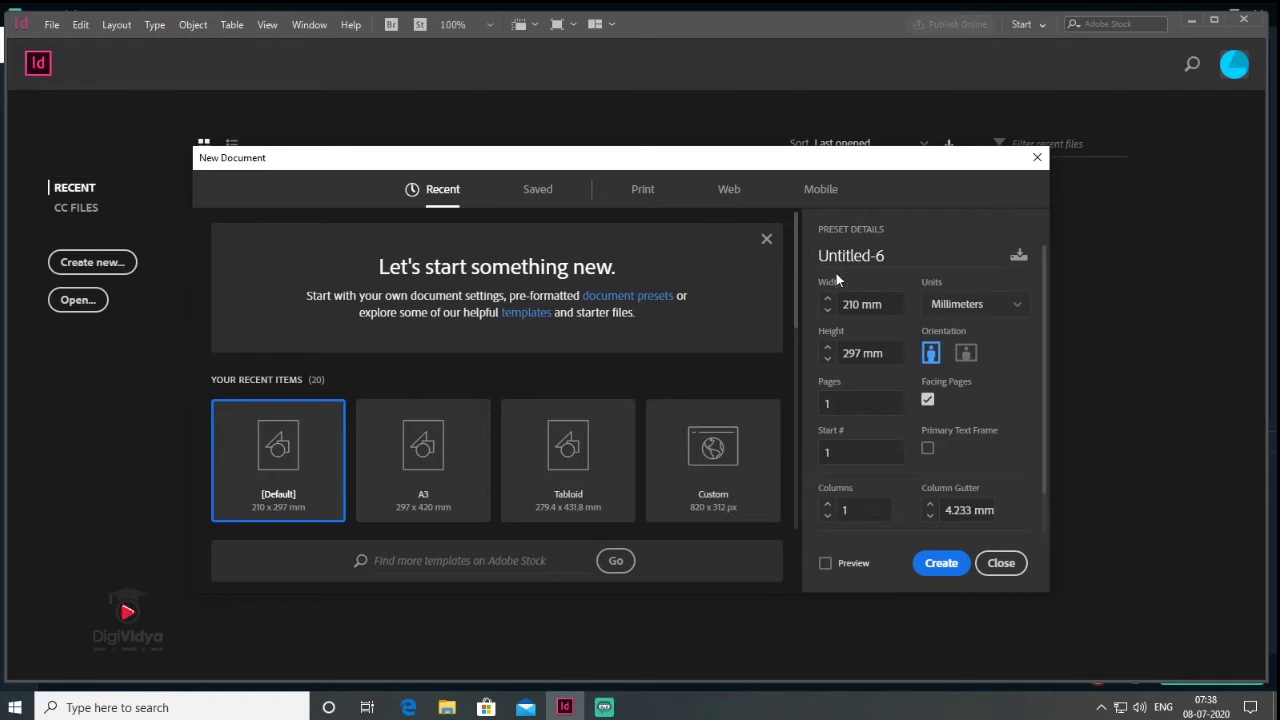
pyautogui.scroll(-2, 794, 240)
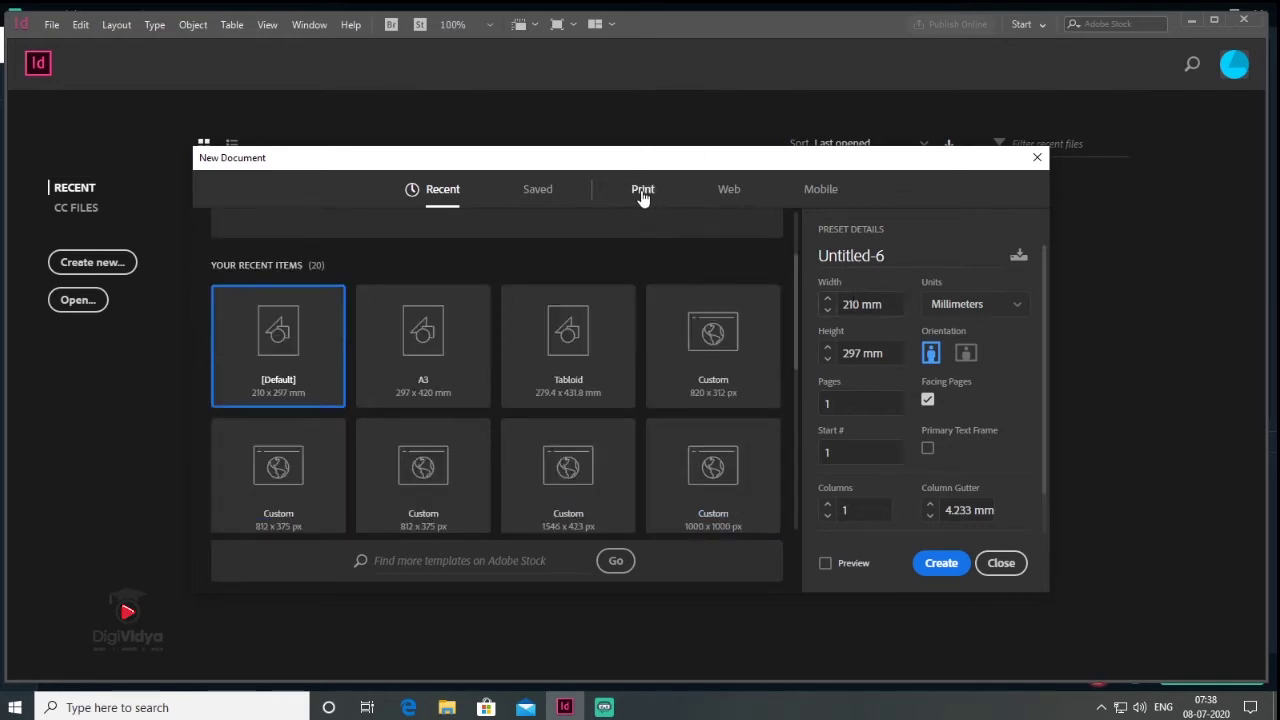
pyautogui.click(412, 342)
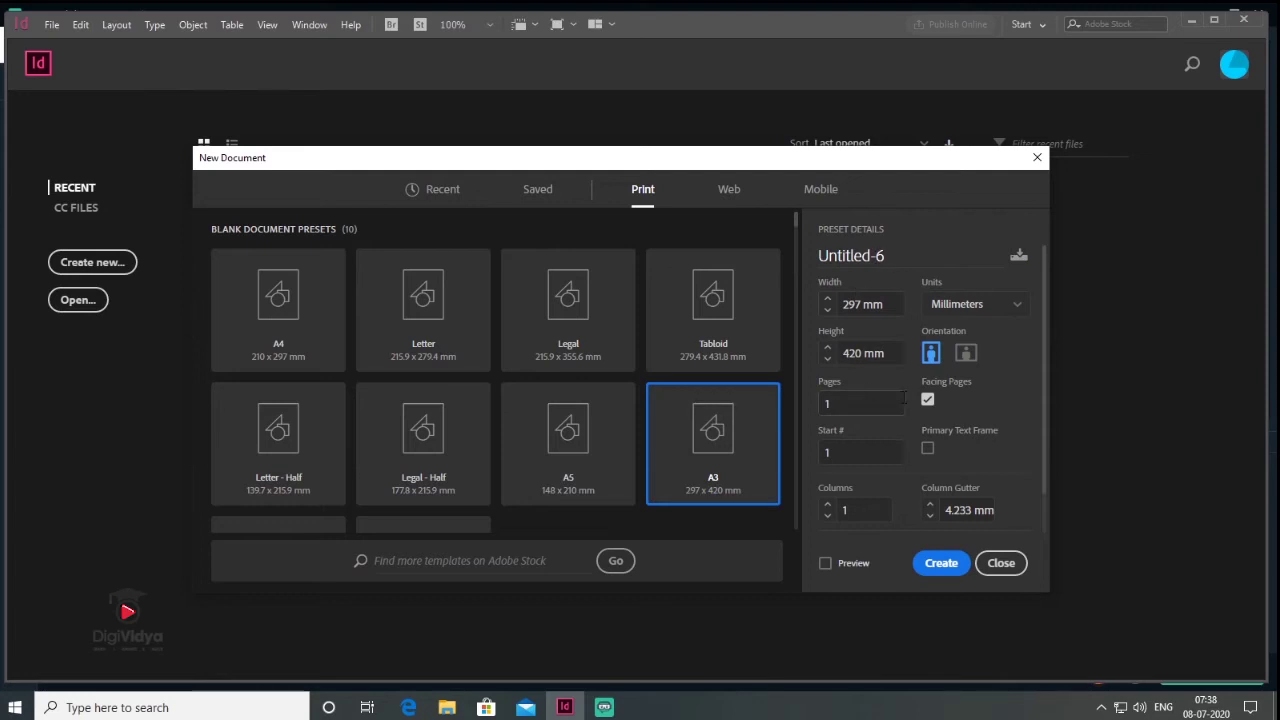
pyautogui.scroll(-1, 1040, 452)
pyautogui.click(940, 563)
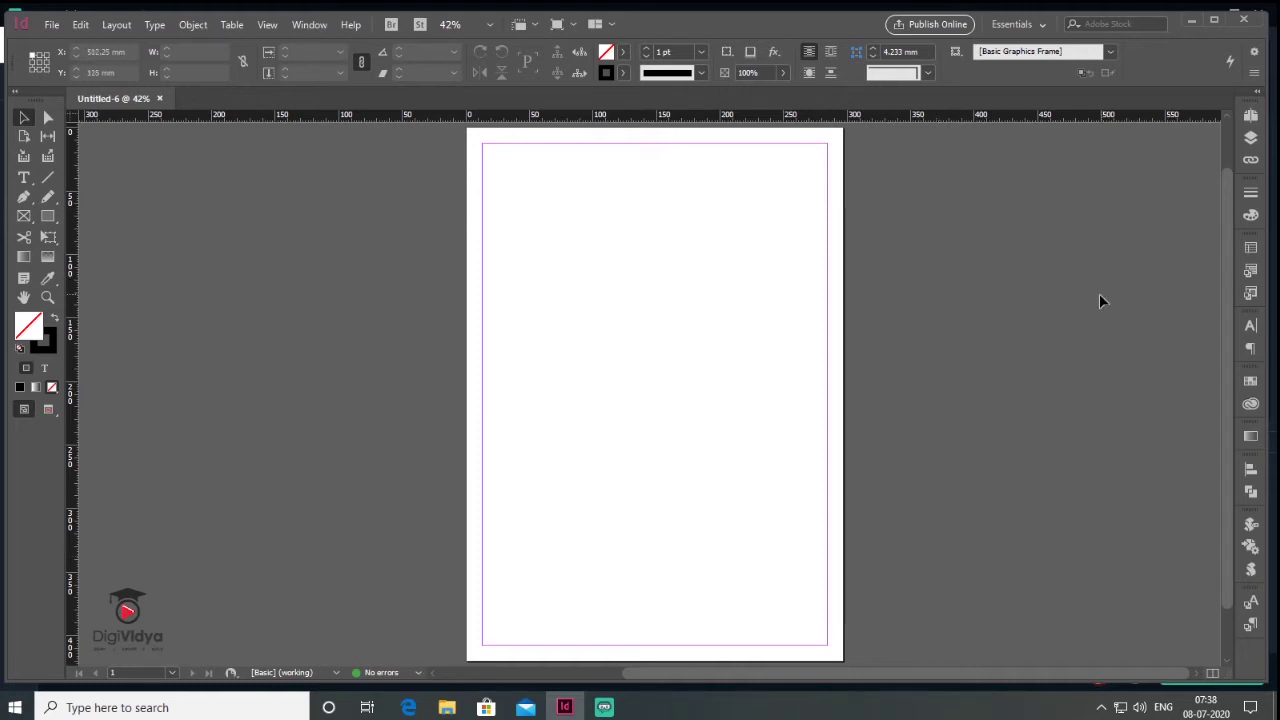
# - Show the Scripts utility and expand its Application folder
pyautogui.click(306, 25)
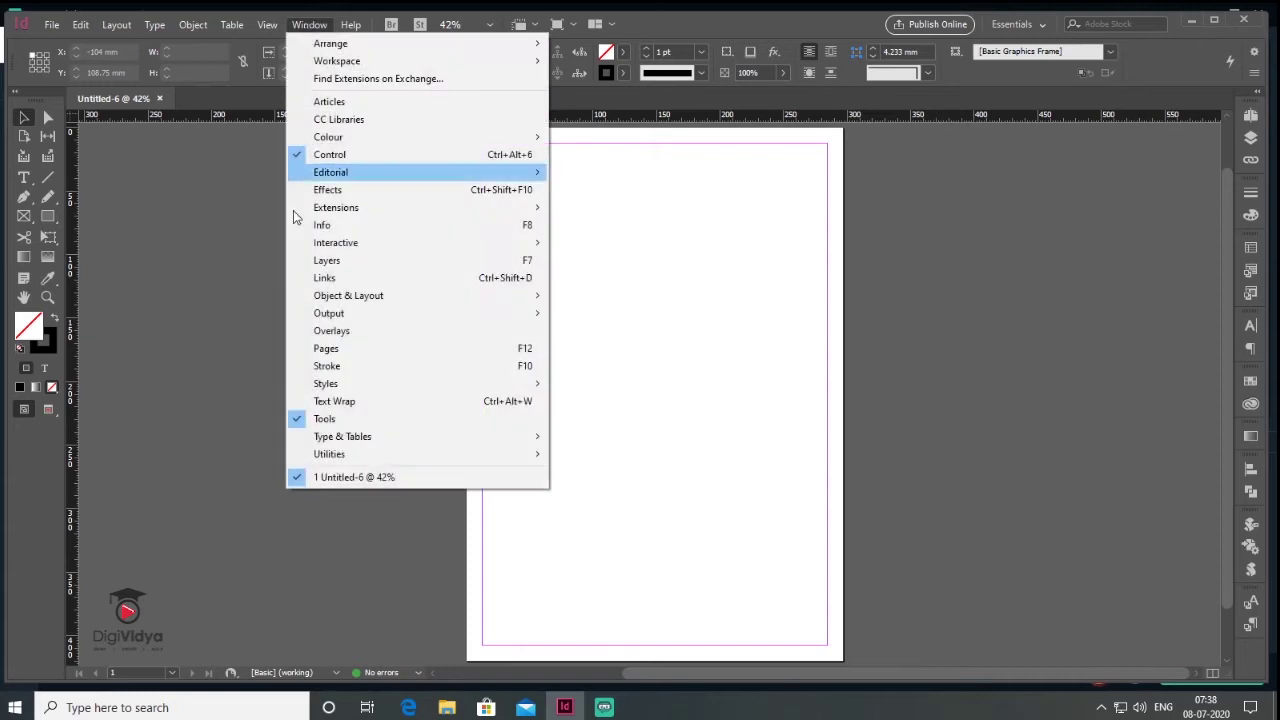
pyautogui.moveTo(385, 462)
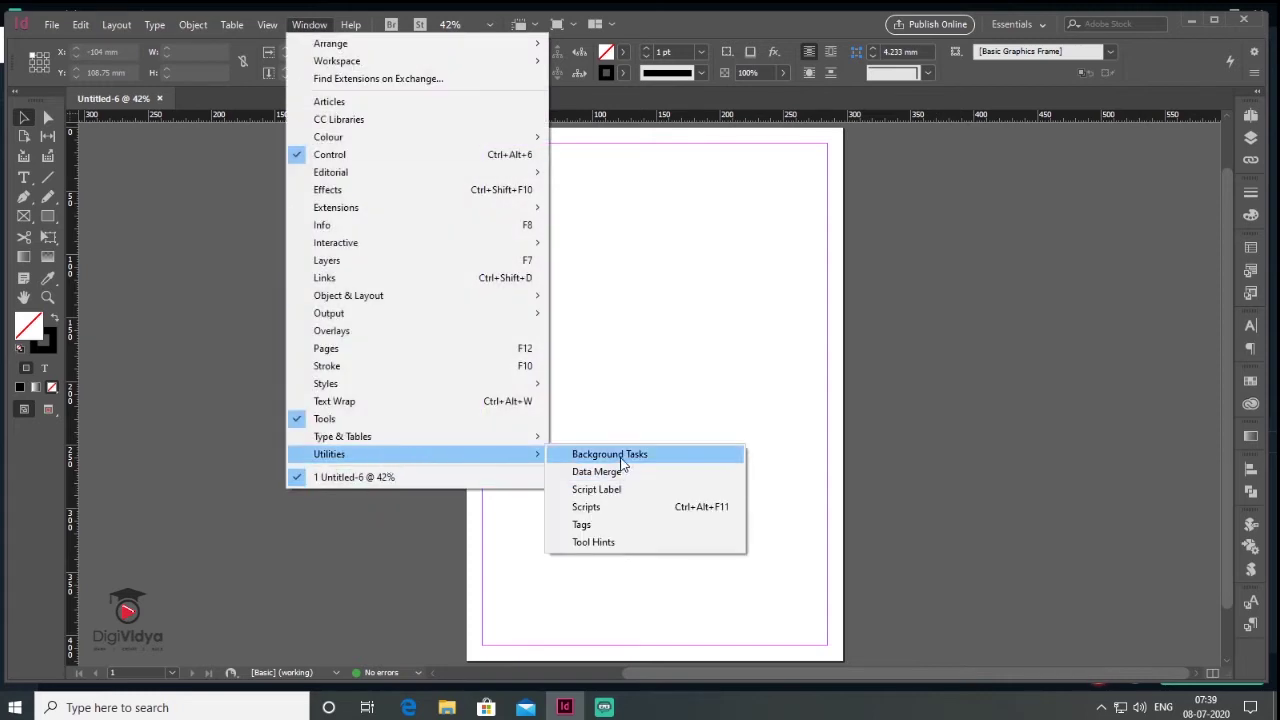
pyautogui.click(638, 512)
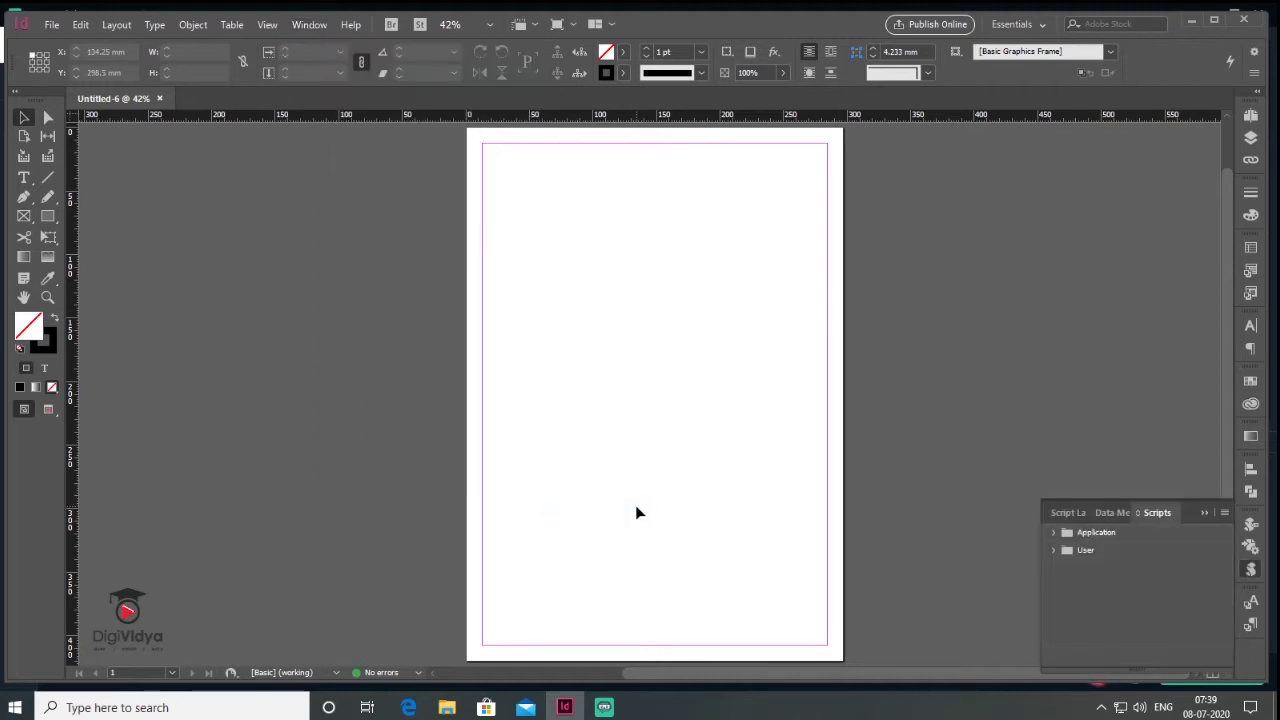
pyautogui.click(1053, 532)
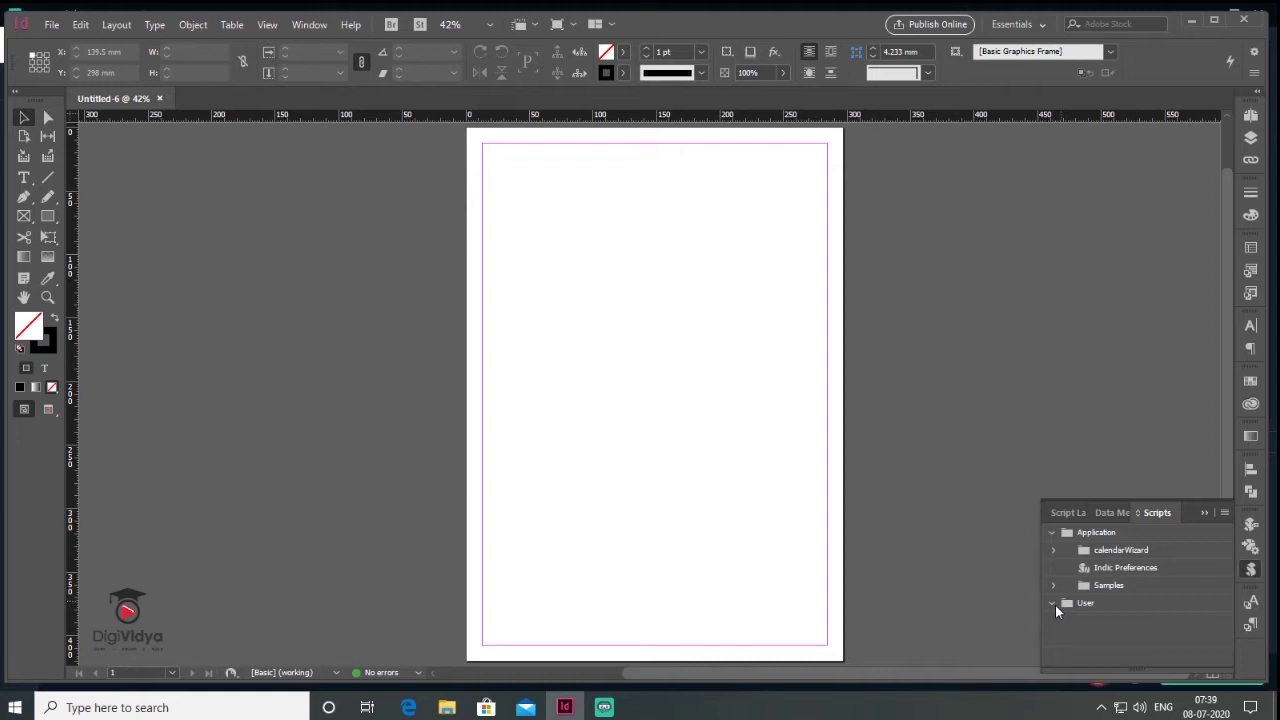
pyautogui.click(1053, 533)
pyautogui.click(1053, 533)
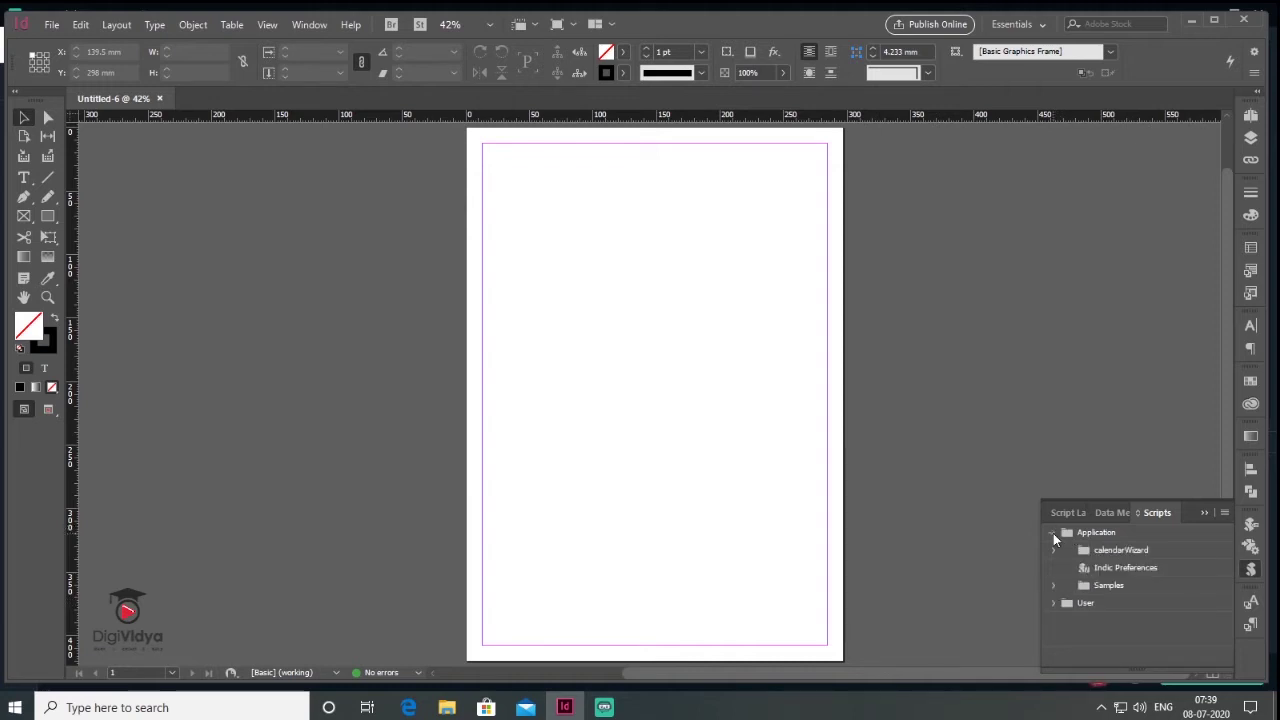
# - Run the calendarWizard script from the calendarWizard folder and shift its dialog slightly aside
pyautogui.doubleClick(1128, 551)
pyautogui.doubleClick(1143, 588)
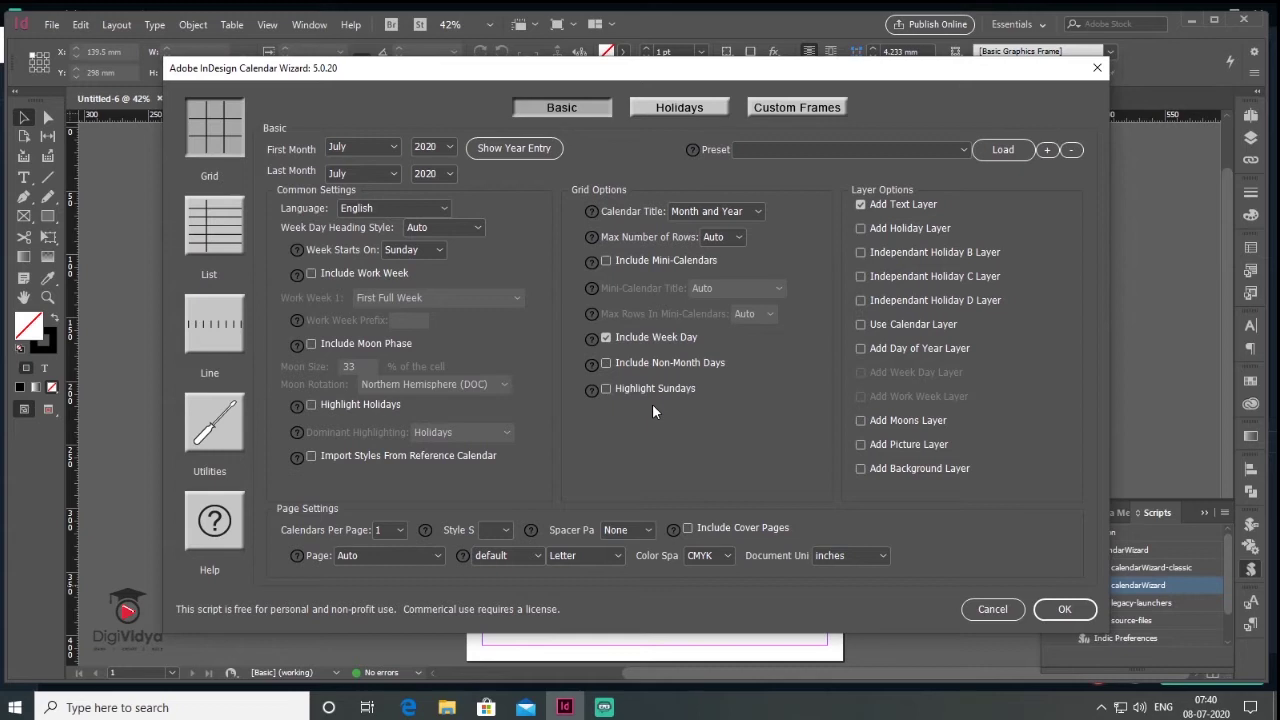
pyautogui.moveTo(637, 68); pyautogui.dragTo(611, 73)
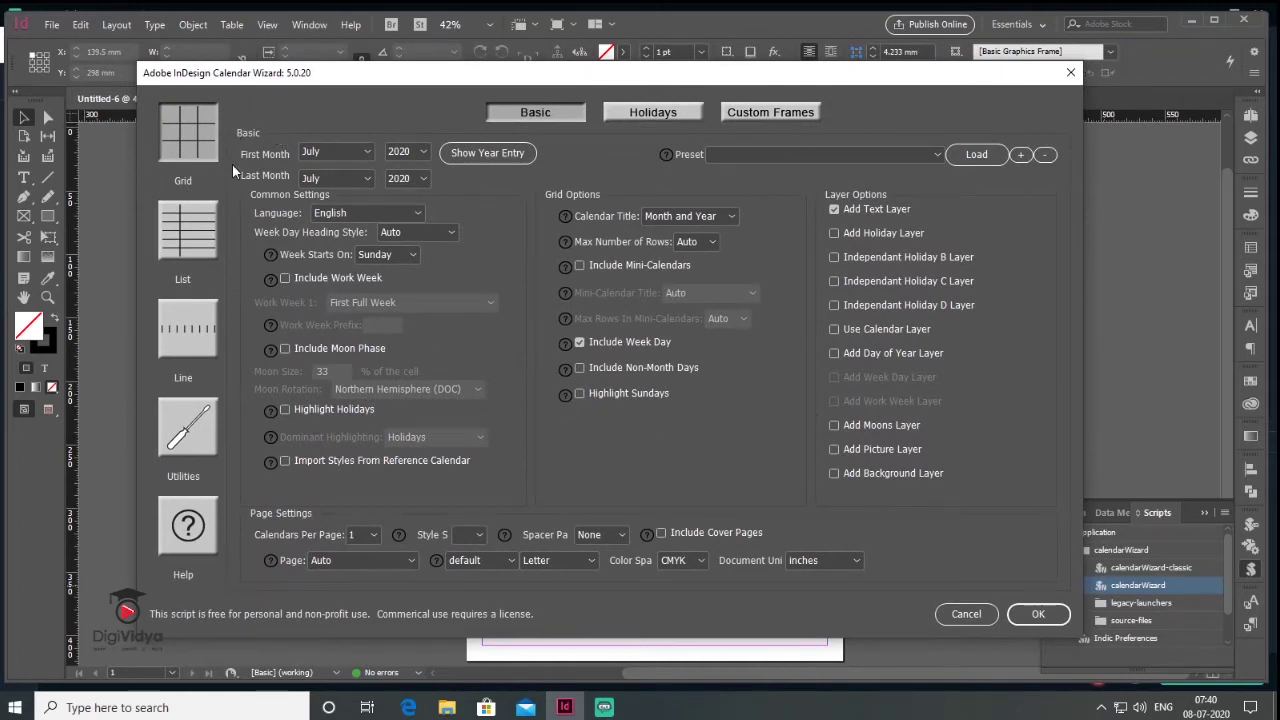
# - Set the calendar's first month to January and its last month to December
pyautogui.click(366, 152)
pyautogui.click(340, 170)
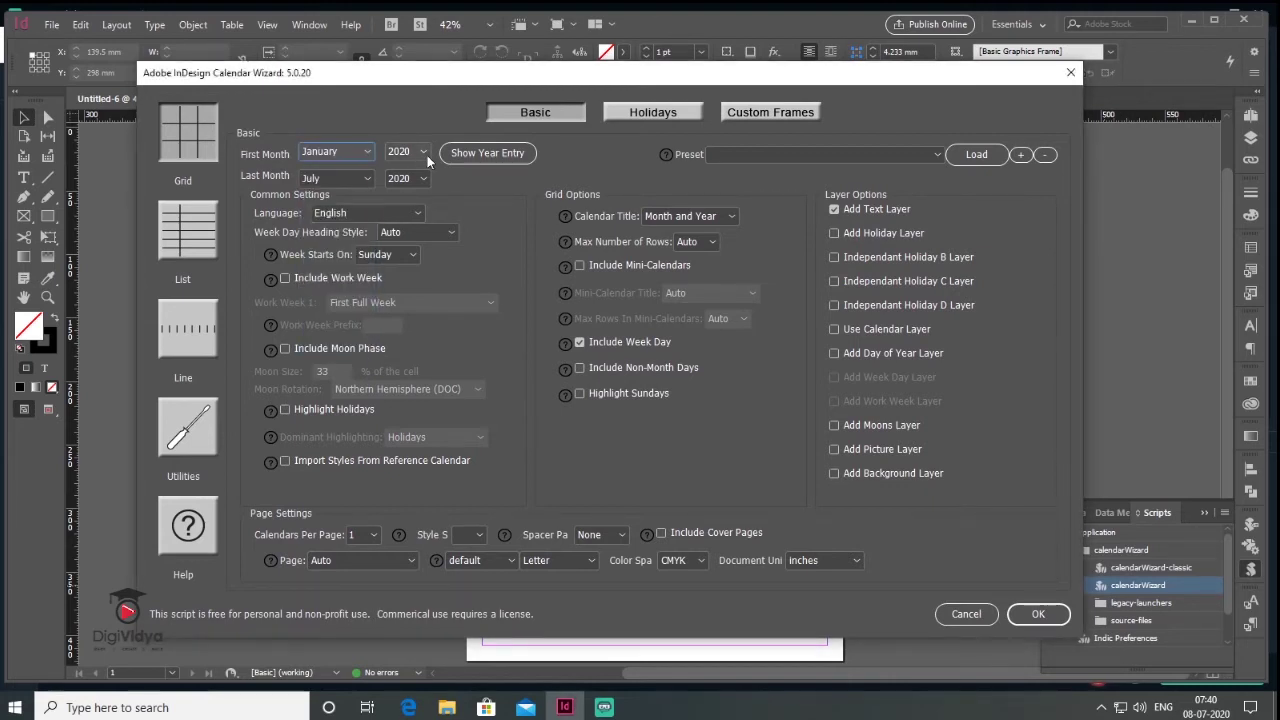
pyautogui.click(366, 178)
pyautogui.click(346, 371)
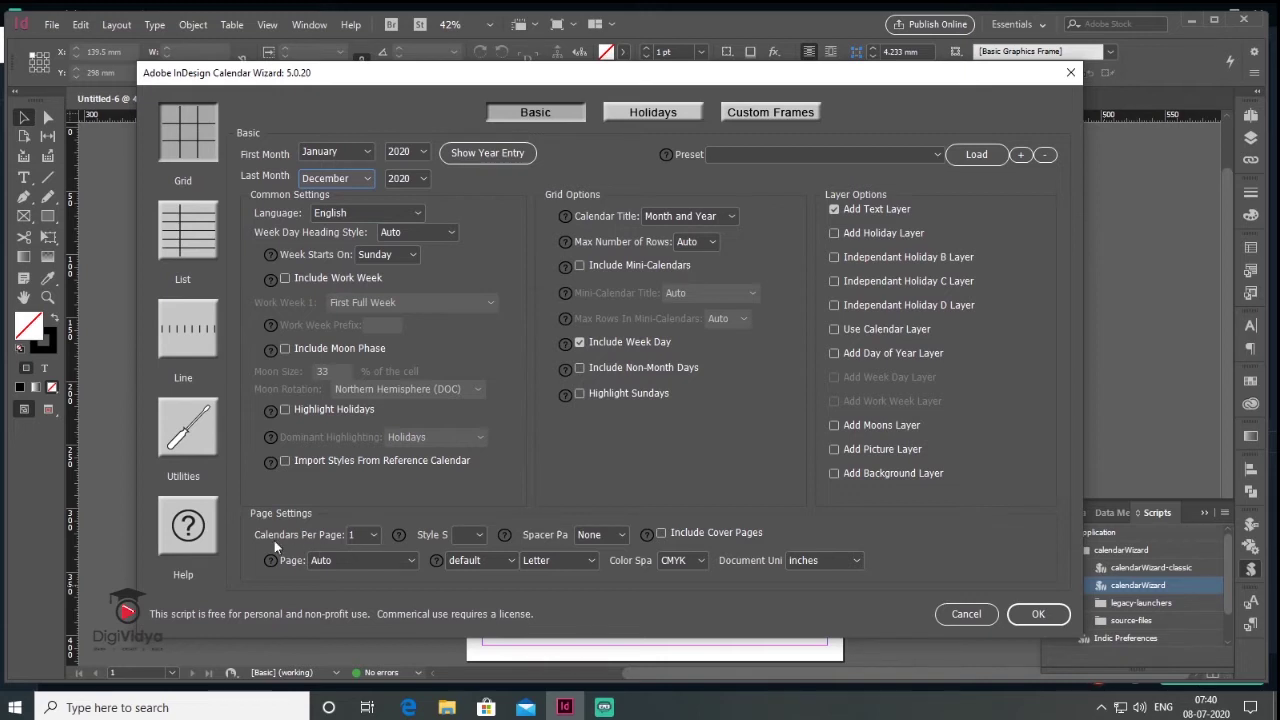
# - Generate the calendar with 12 calendars per page in a new document, using Landscape orientation and A4 size
pyautogui.click(365, 536)
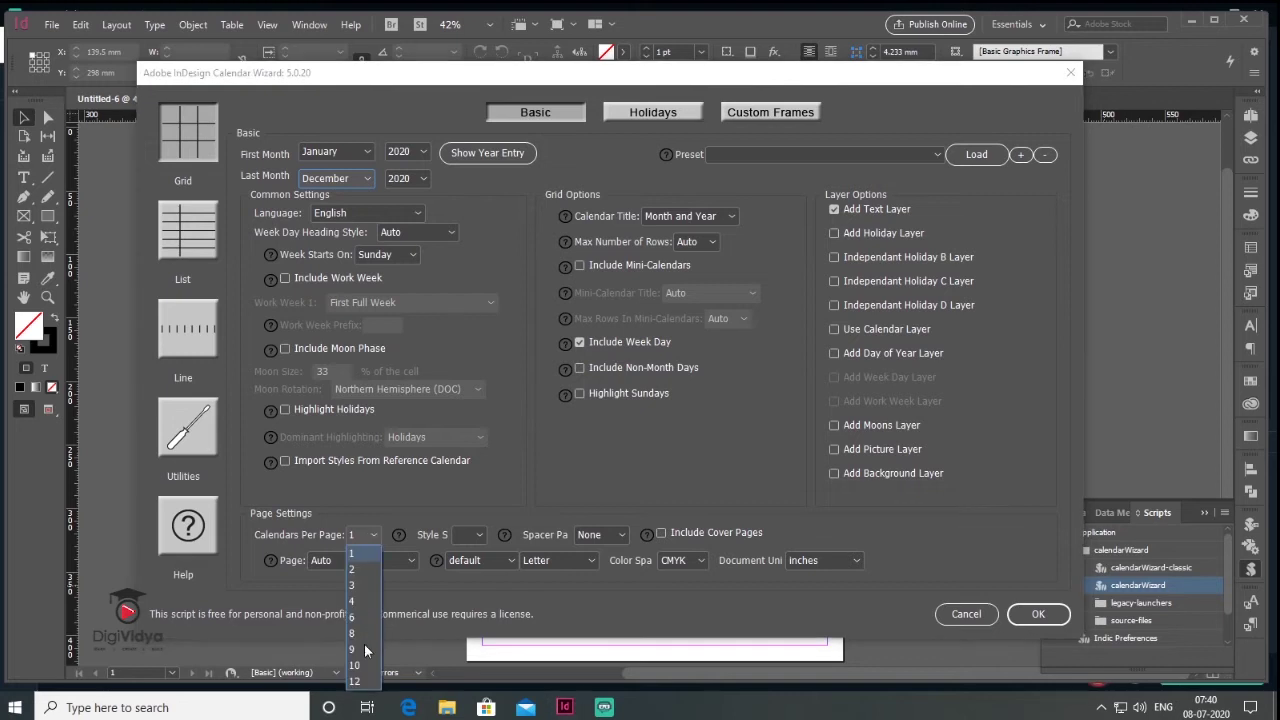
pyautogui.click(366, 686)
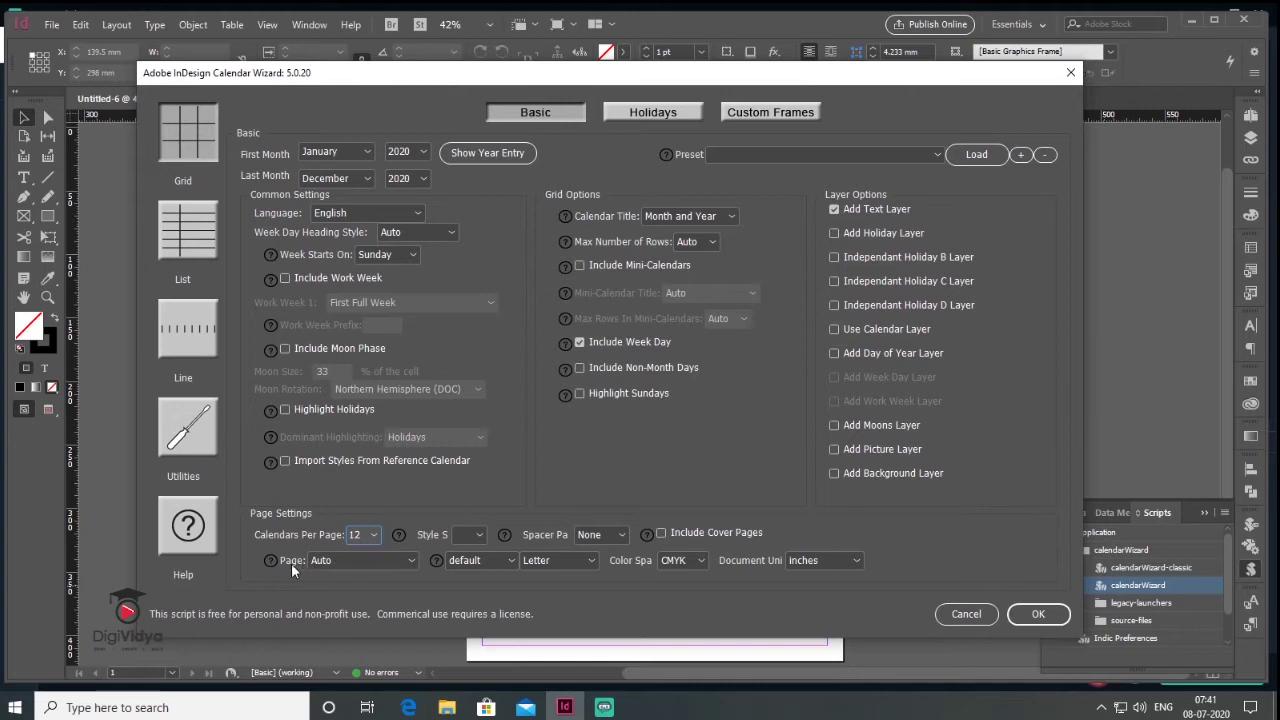
pyautogui.click(374, 561)
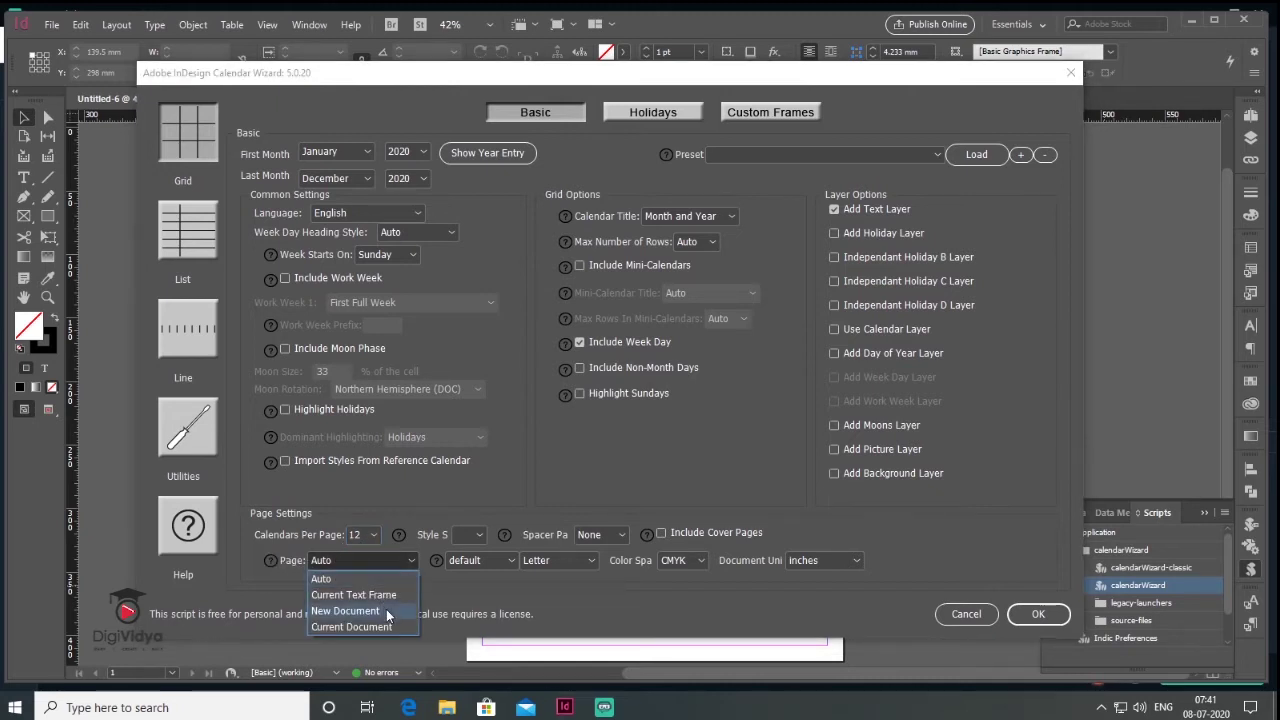
pyautogui.click(386, 609)
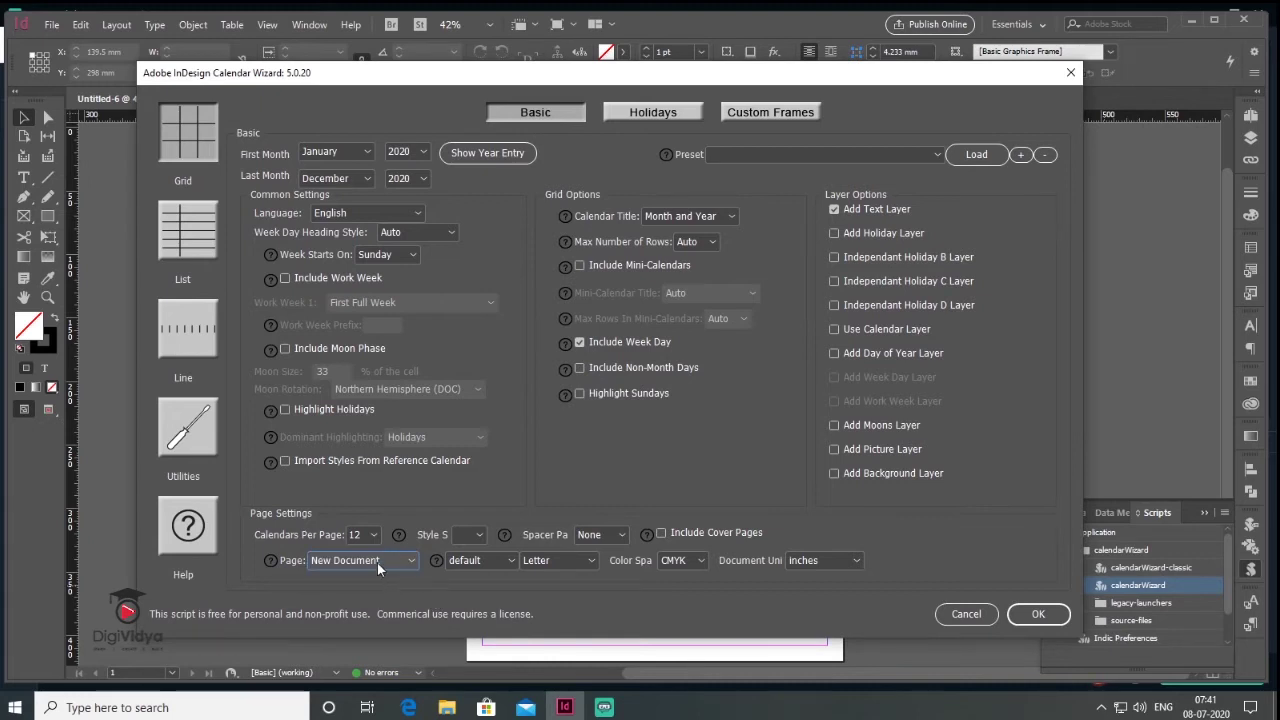
pyautogui.click(484, 560)
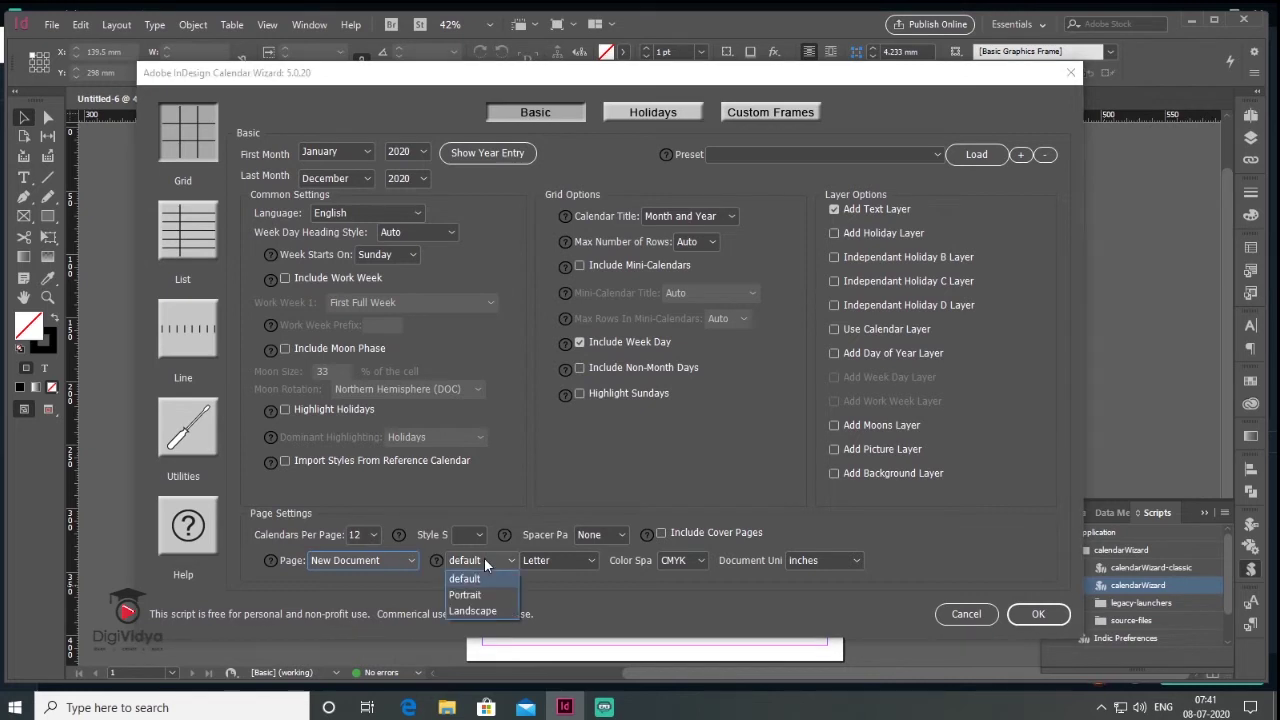
pyautogui.click(494, 611)
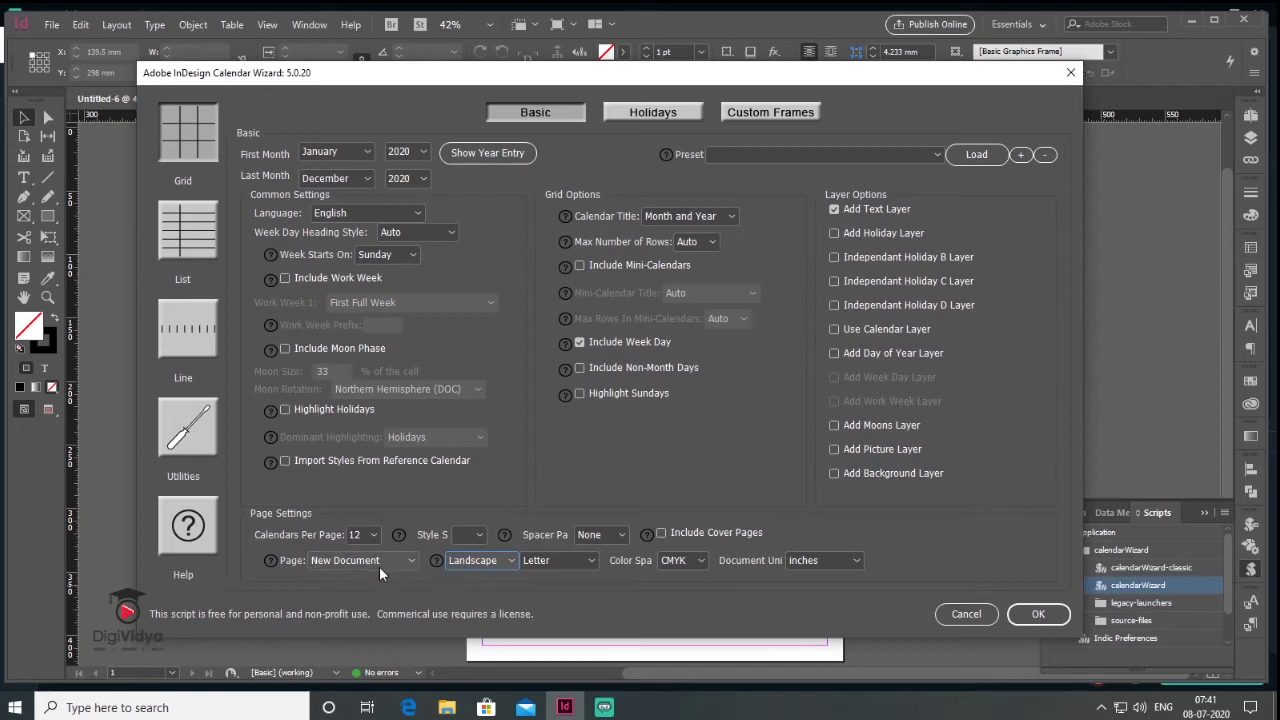
pyautogui.click(570, 558)
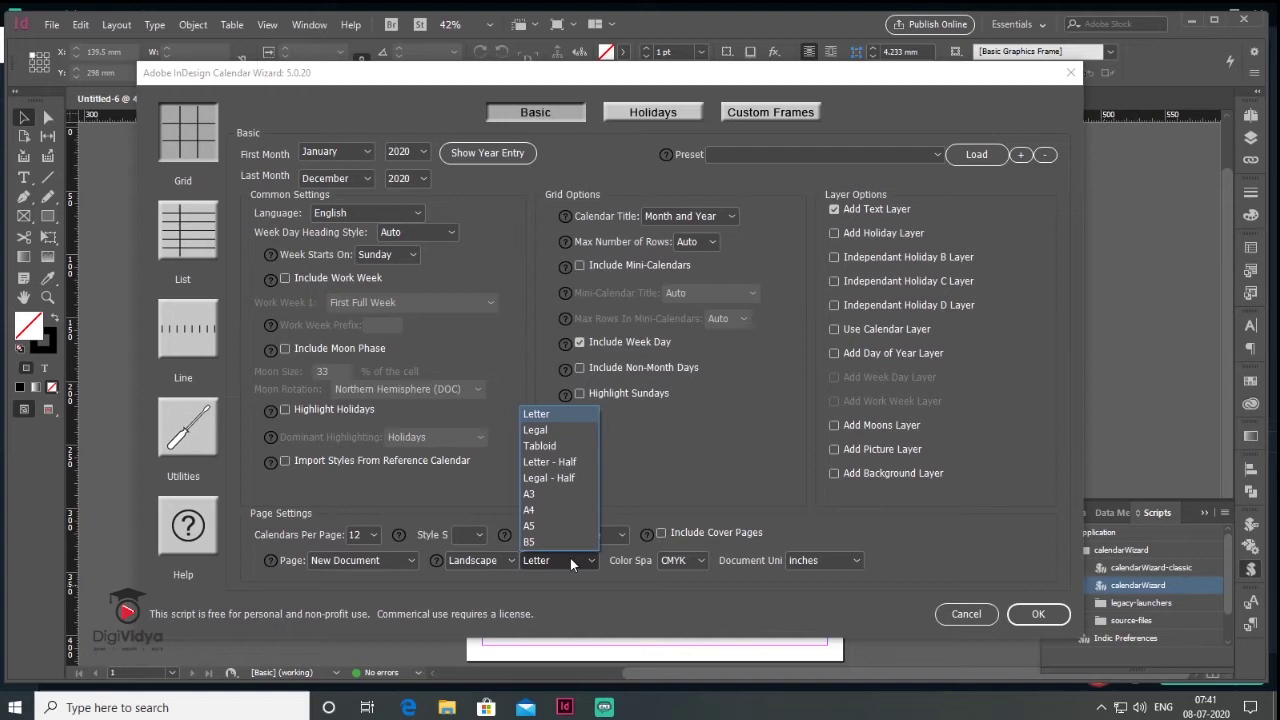
pyautogui.click(554, 509)
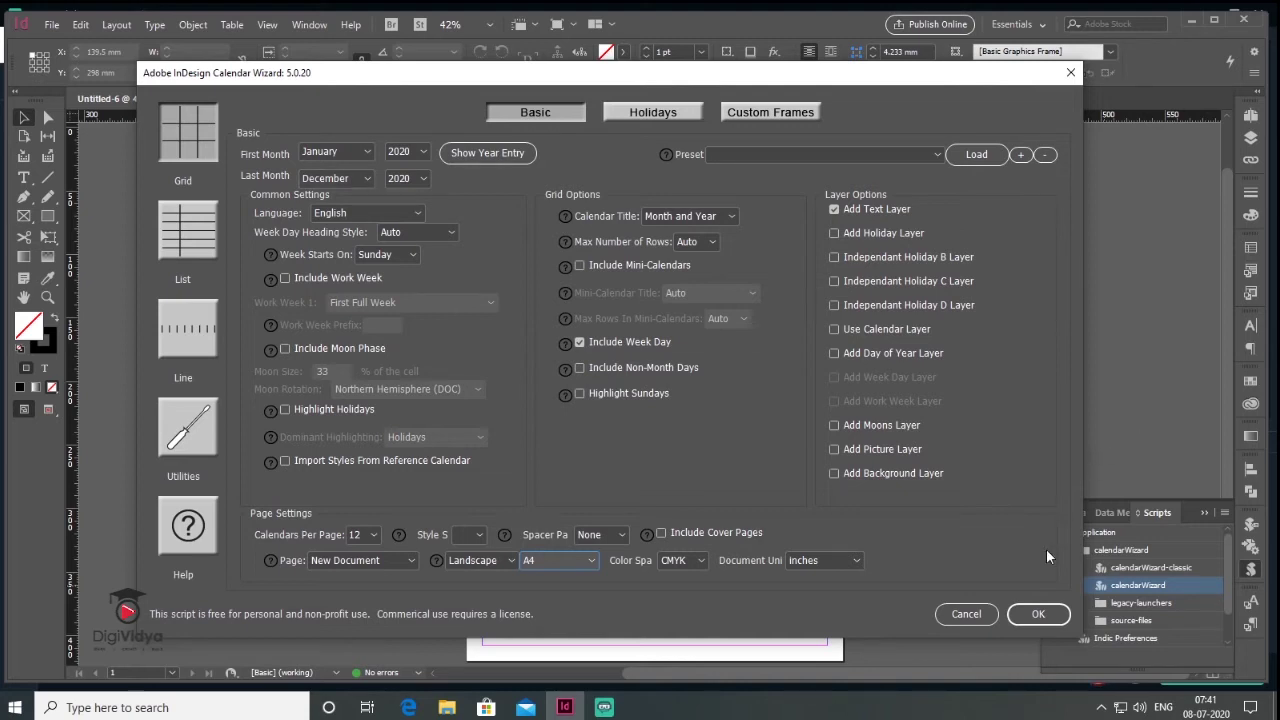
pyautogui.click(1037, 615)
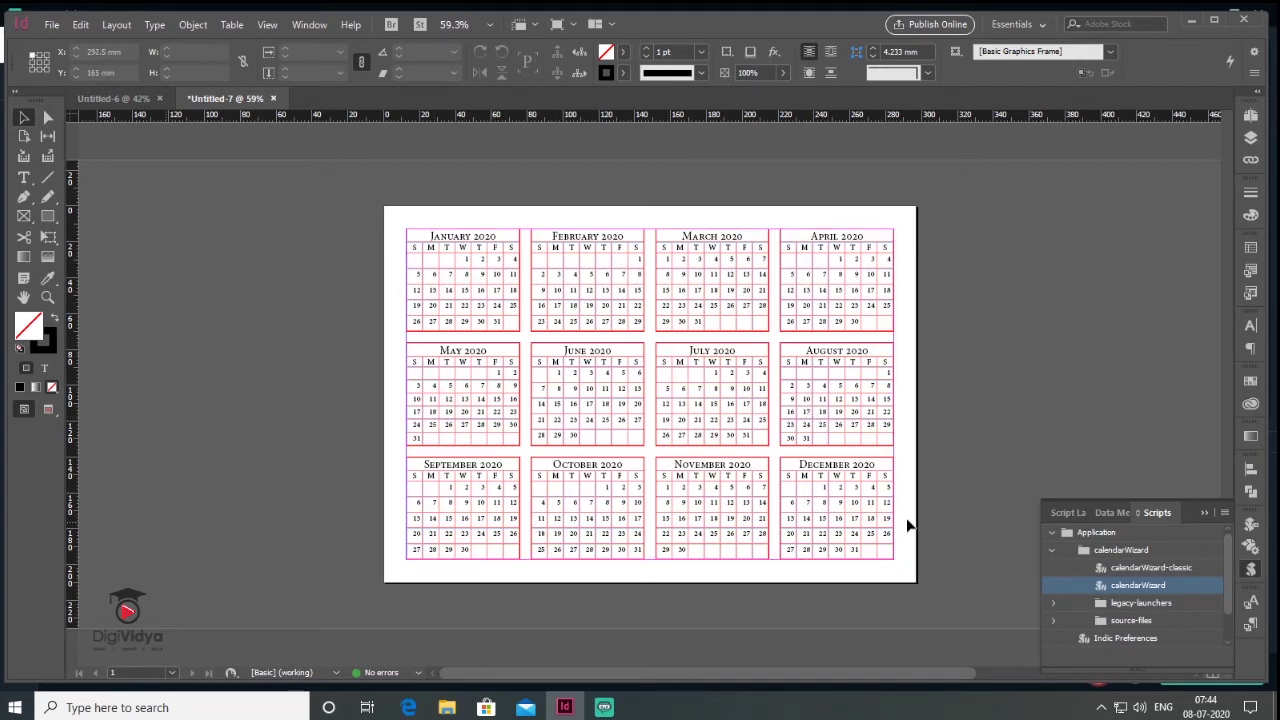
# - View the blank A3 document and return to the generated calendar document
pyautogui.click(105, 98)
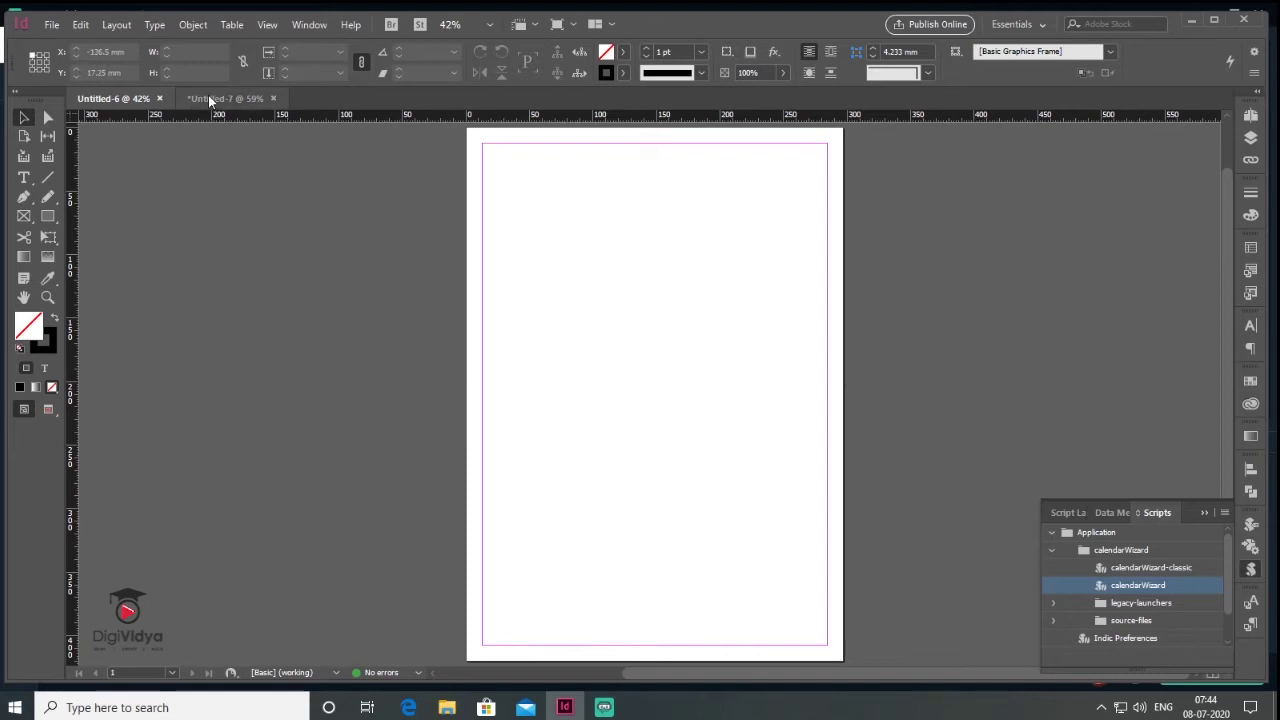
pyautogui.hotkey('ctrl', 'j')
pyautogui.hotkey('ctrl', 'Tab')
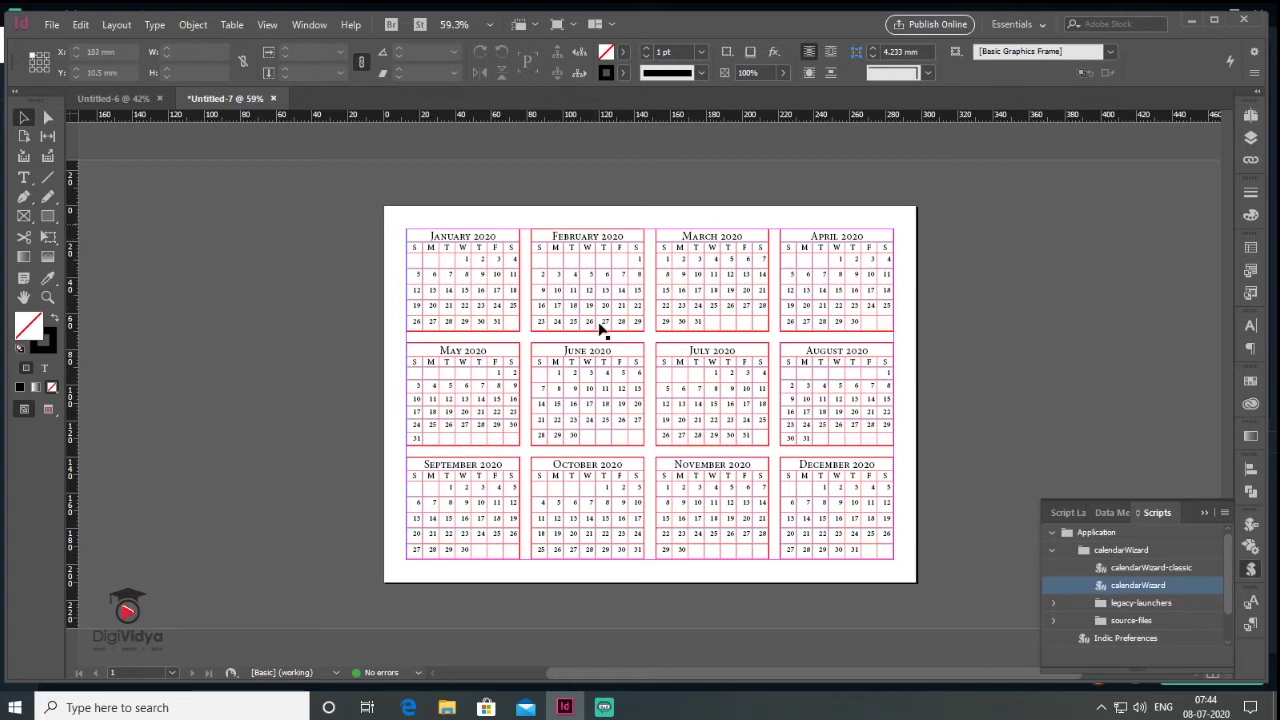
# - Collapse the script list, select the January 2020 calendar frame and display the Paragraph Styles
pyautogui.click(1204, 513)
pyautogui.click(466, 249)
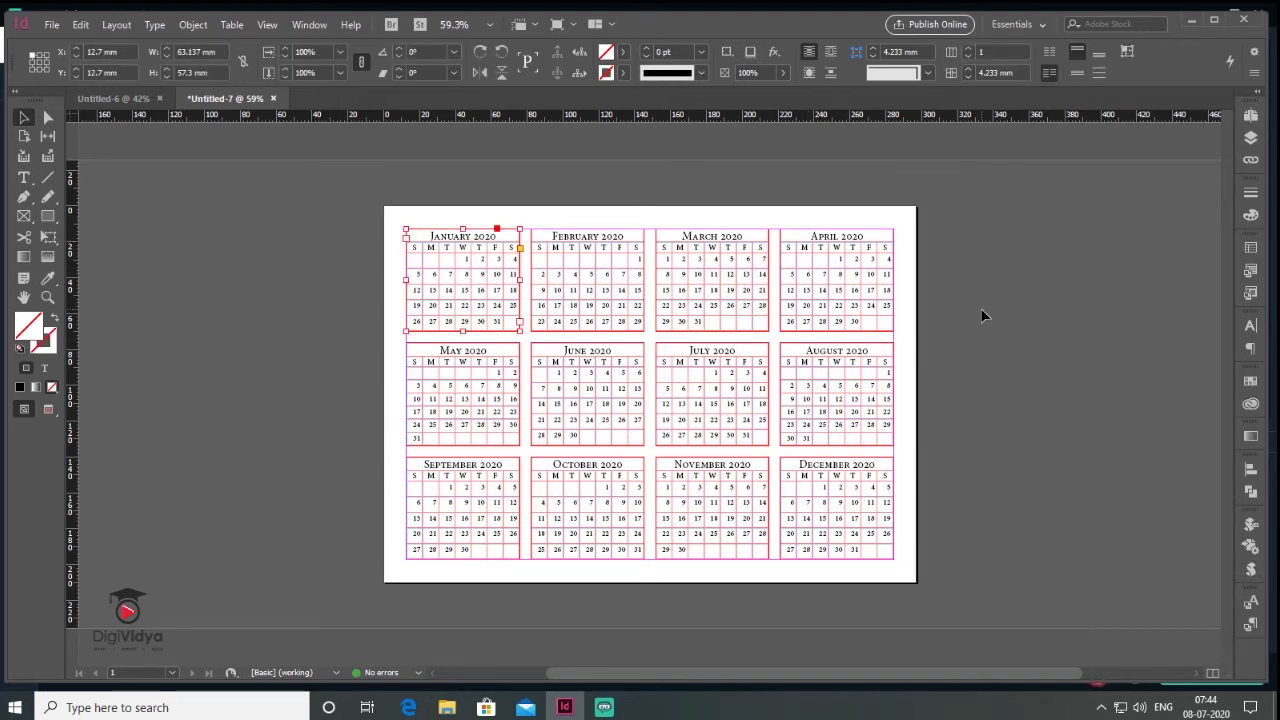
pyautogui.click(306, 25)
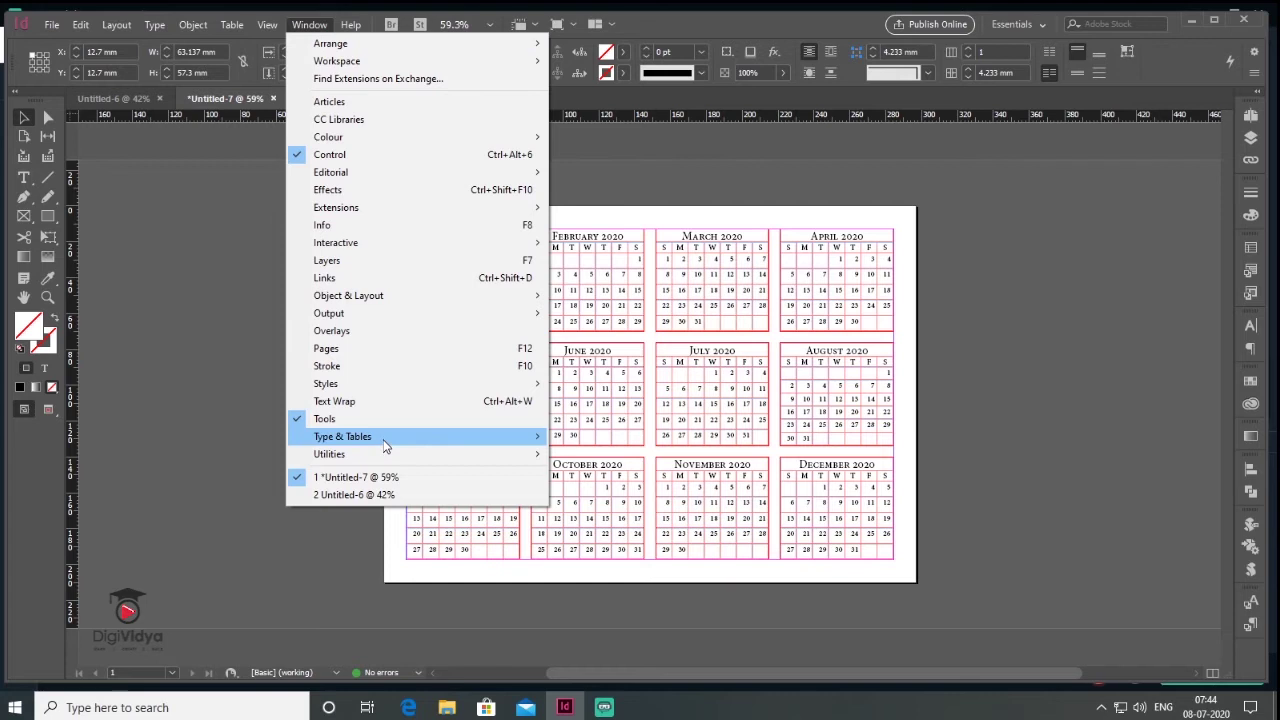
pyautogui.moveTo(449, 386)
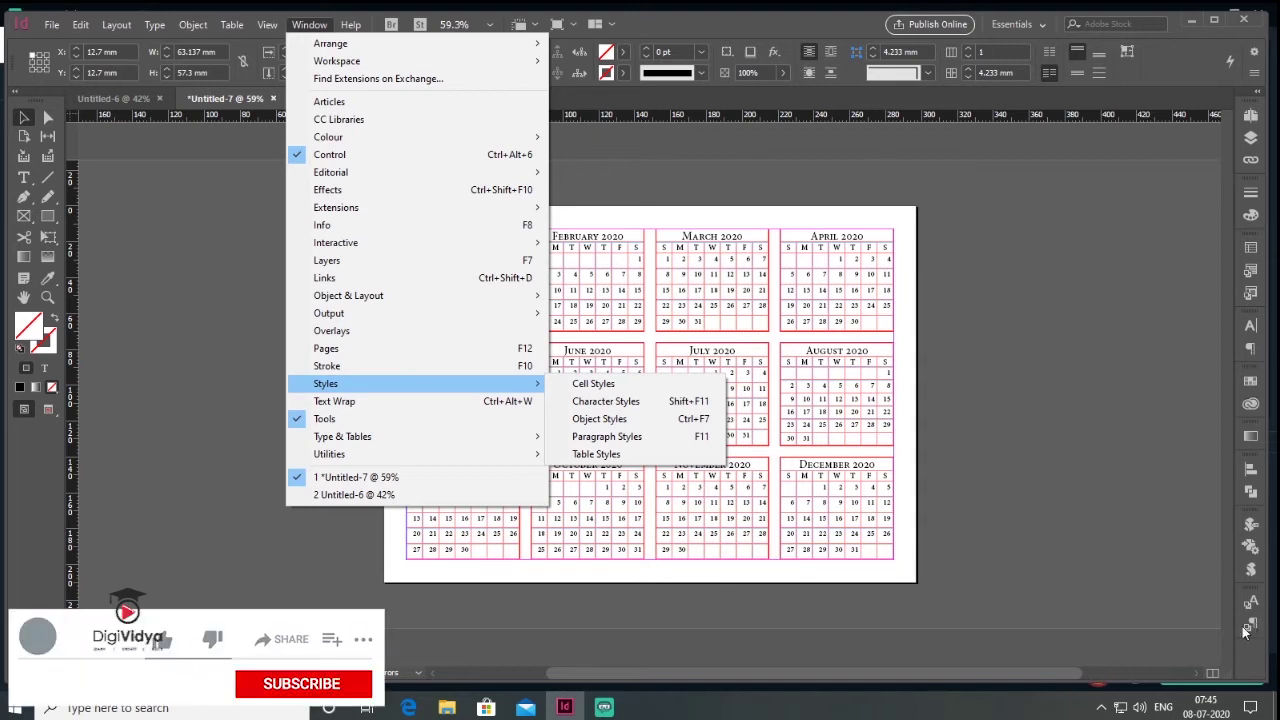
pyautogui.click(637, 446)
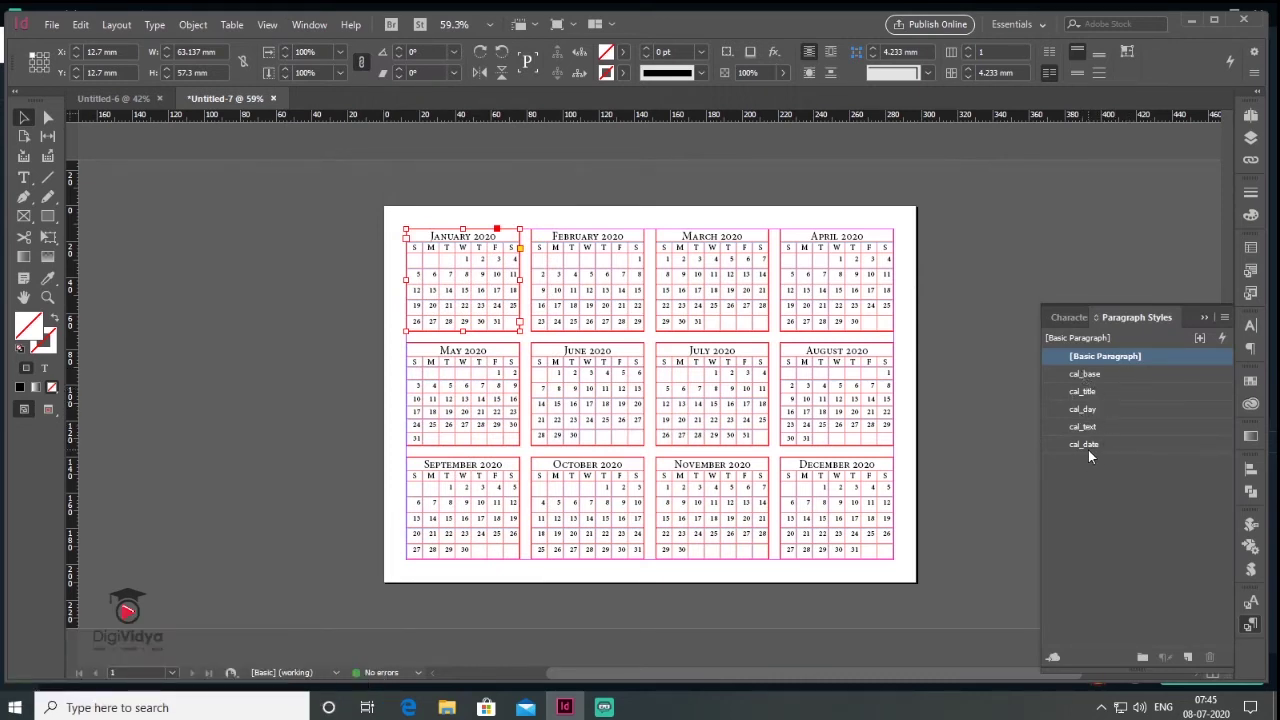
# - Open the cal_base paragraph style's options and display its basic character formats
pyautogui.click(1118, 373)
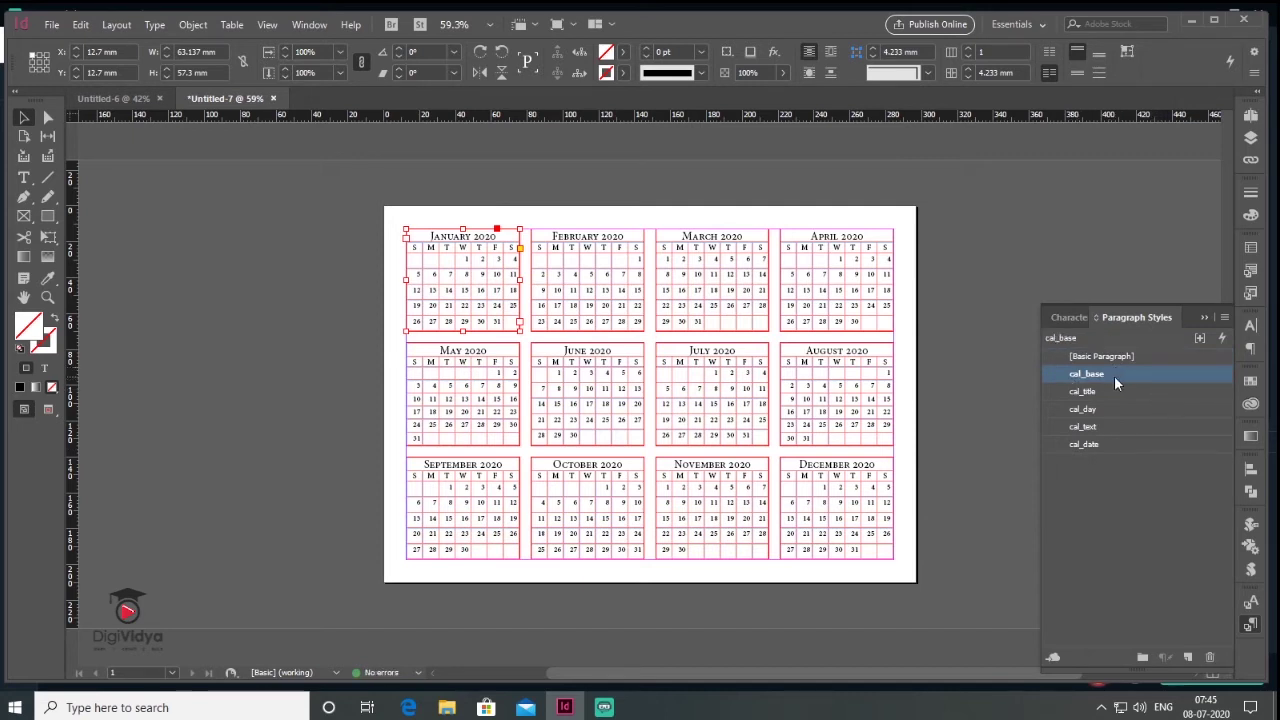
pyautogui.click(1130, 376)
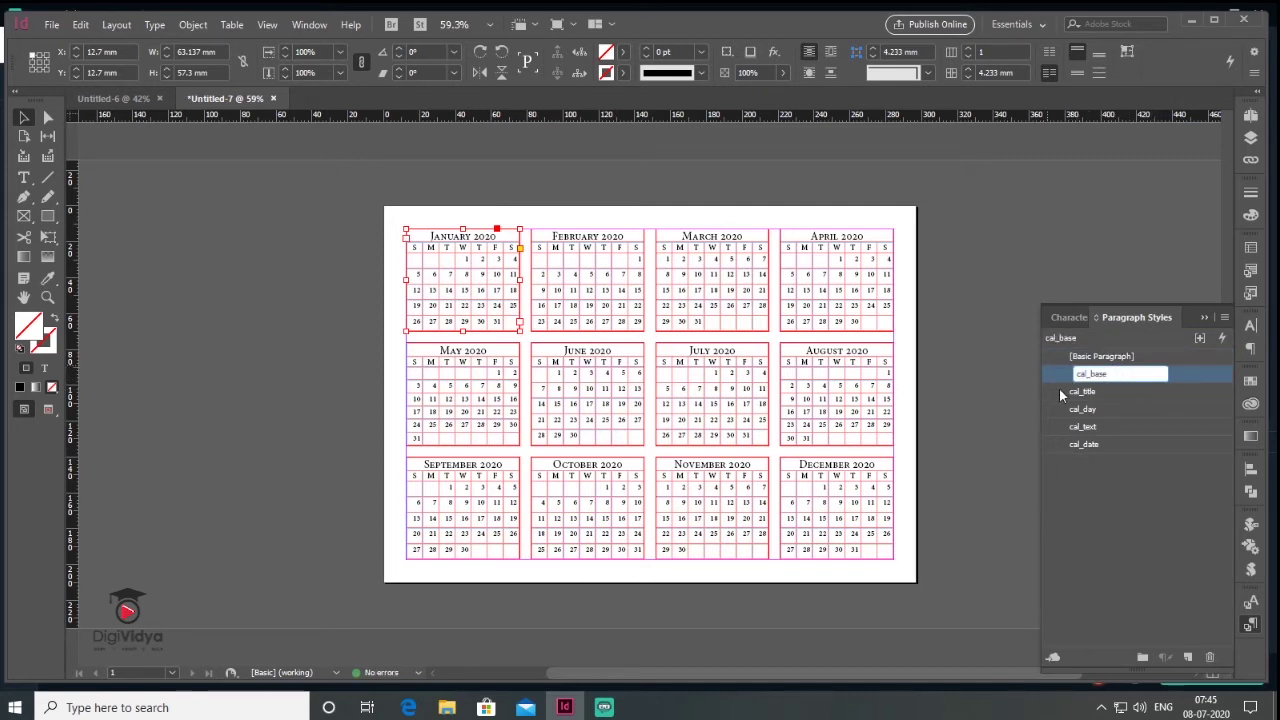
pyautogui.click(1059, 374)
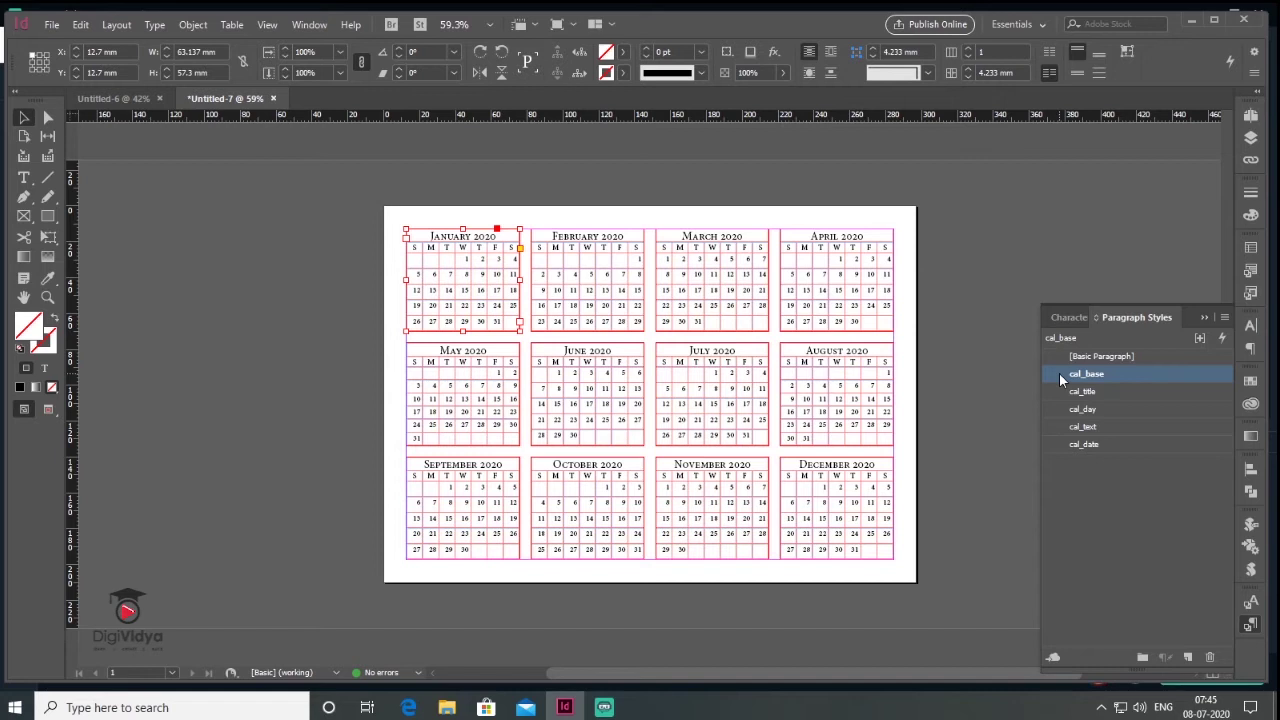
pyautogui.doubleClick(1059, 373)
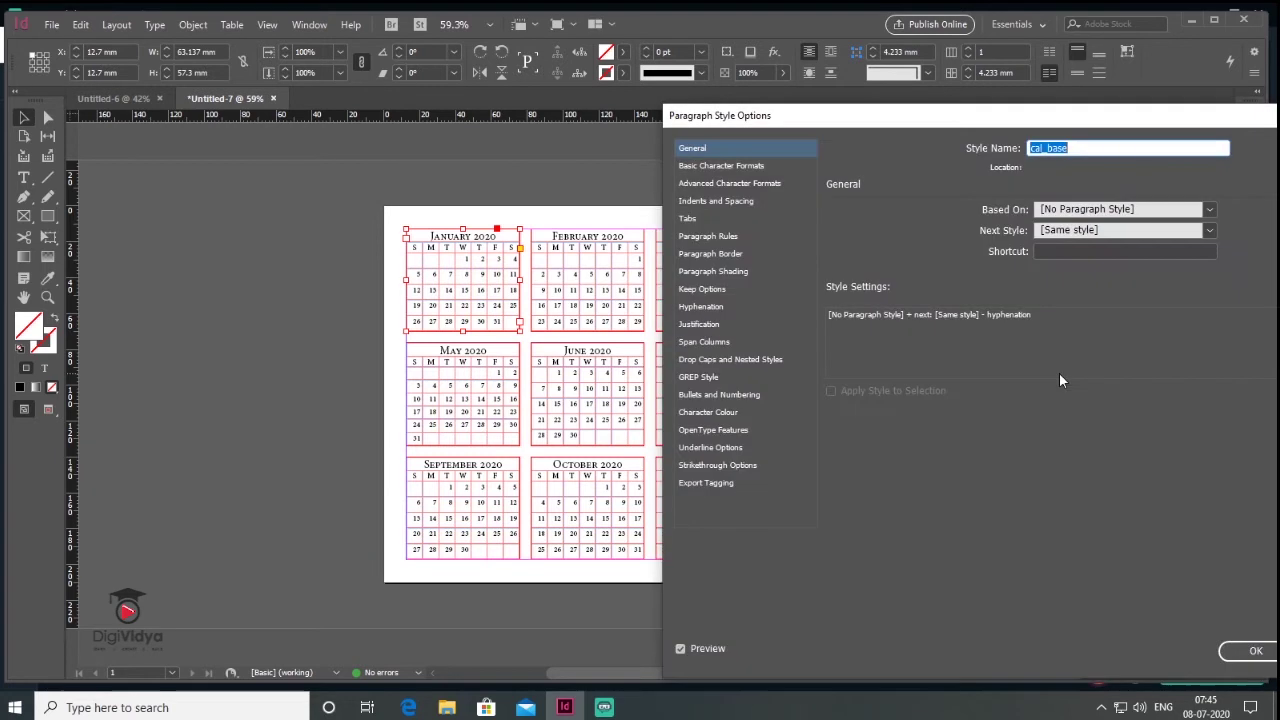
pyautogui.moveTo(874, 116); pyautogui.dragTo(797, 157)
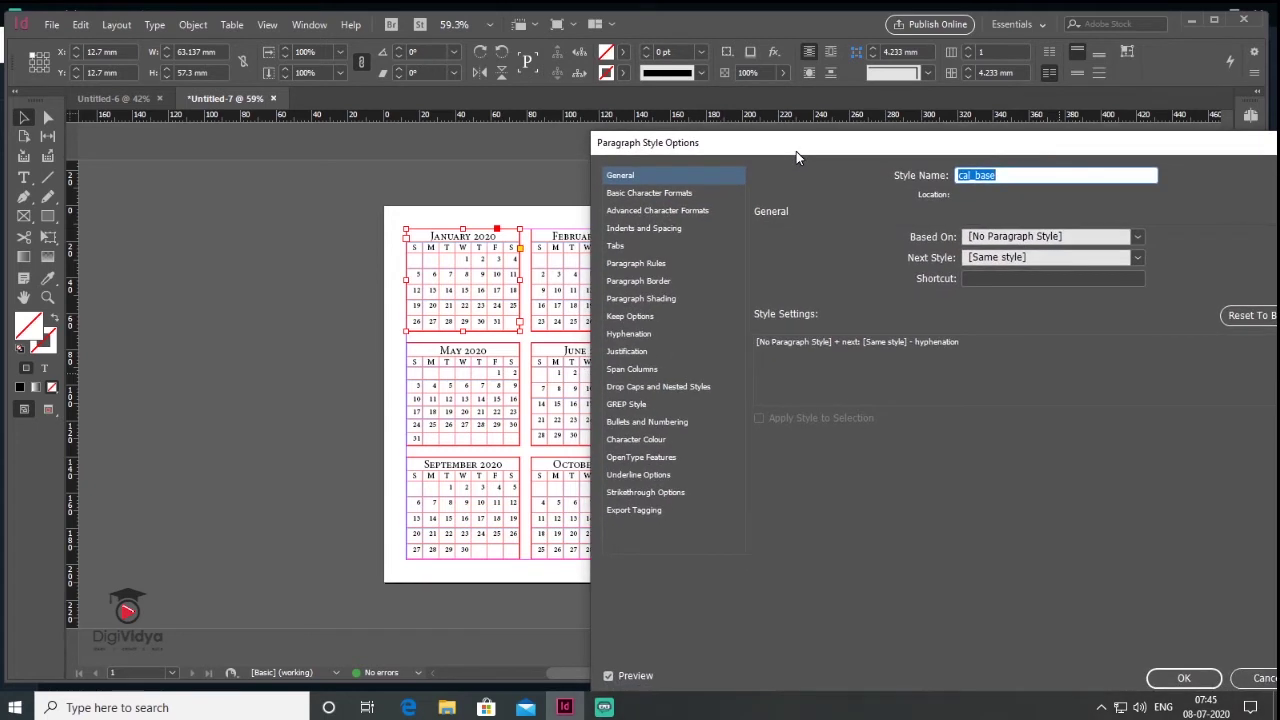
pyautogui.click(652, 193)
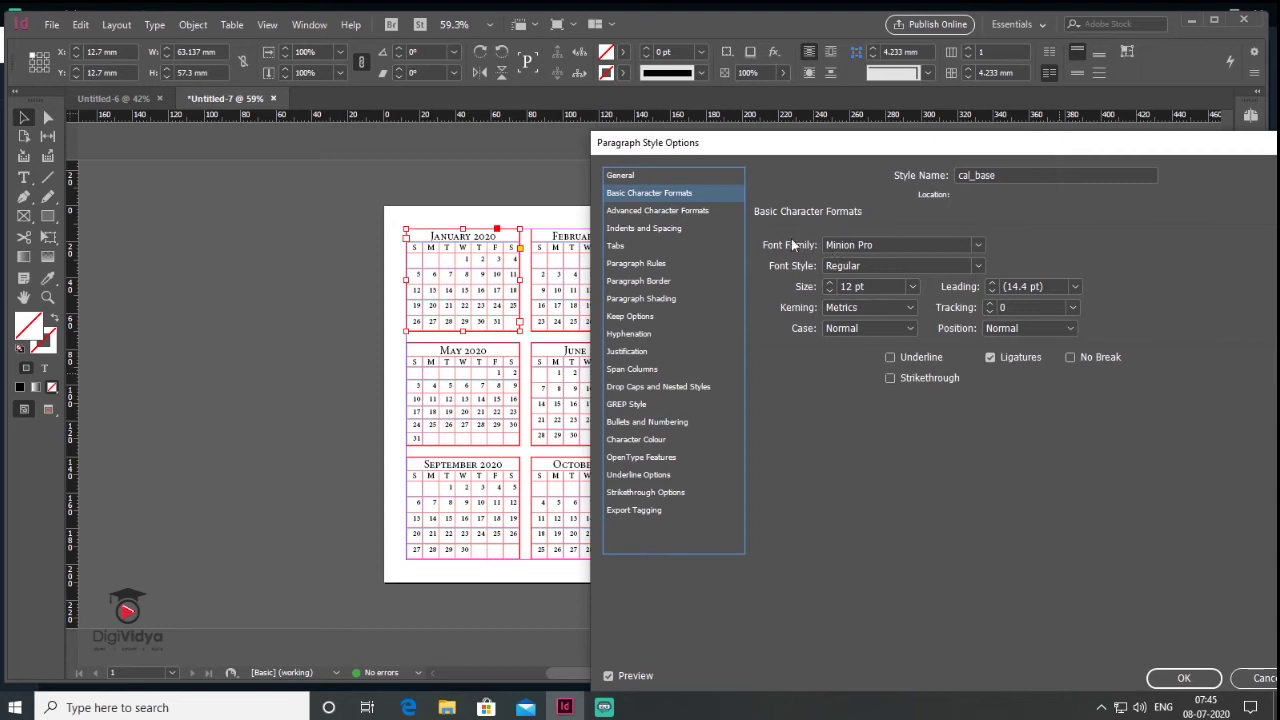
# - Try Futura PT Bold as the font of the cal_base style
pyautogui.click(977, 248)
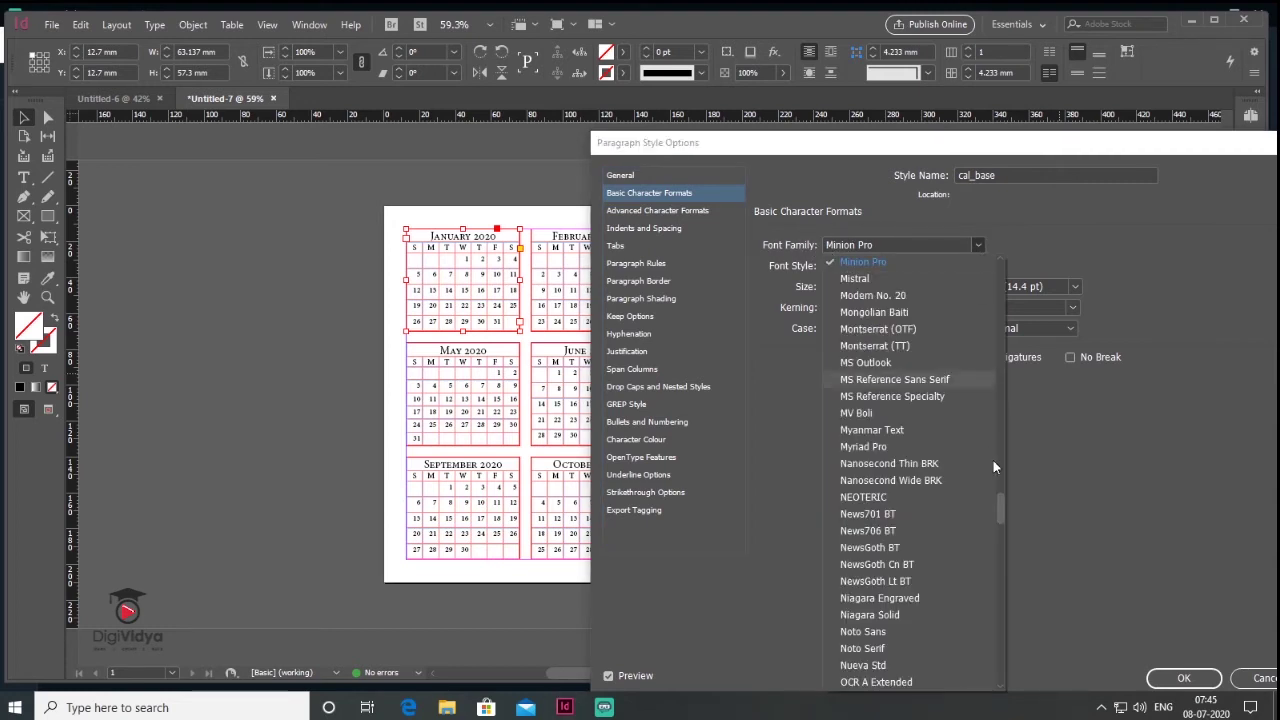
pyautogui.moveTo(1000, 517); pyautogui.dragTo(999, 398)
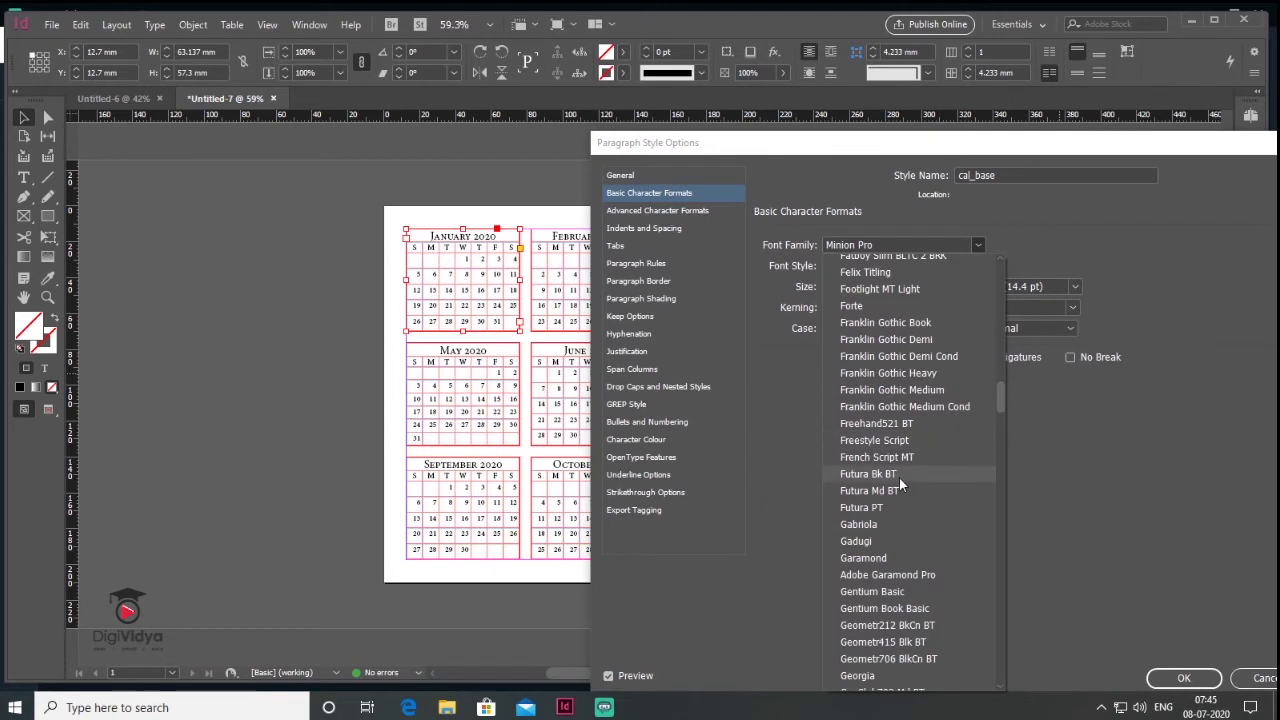
pyautogui.click(861, 507)
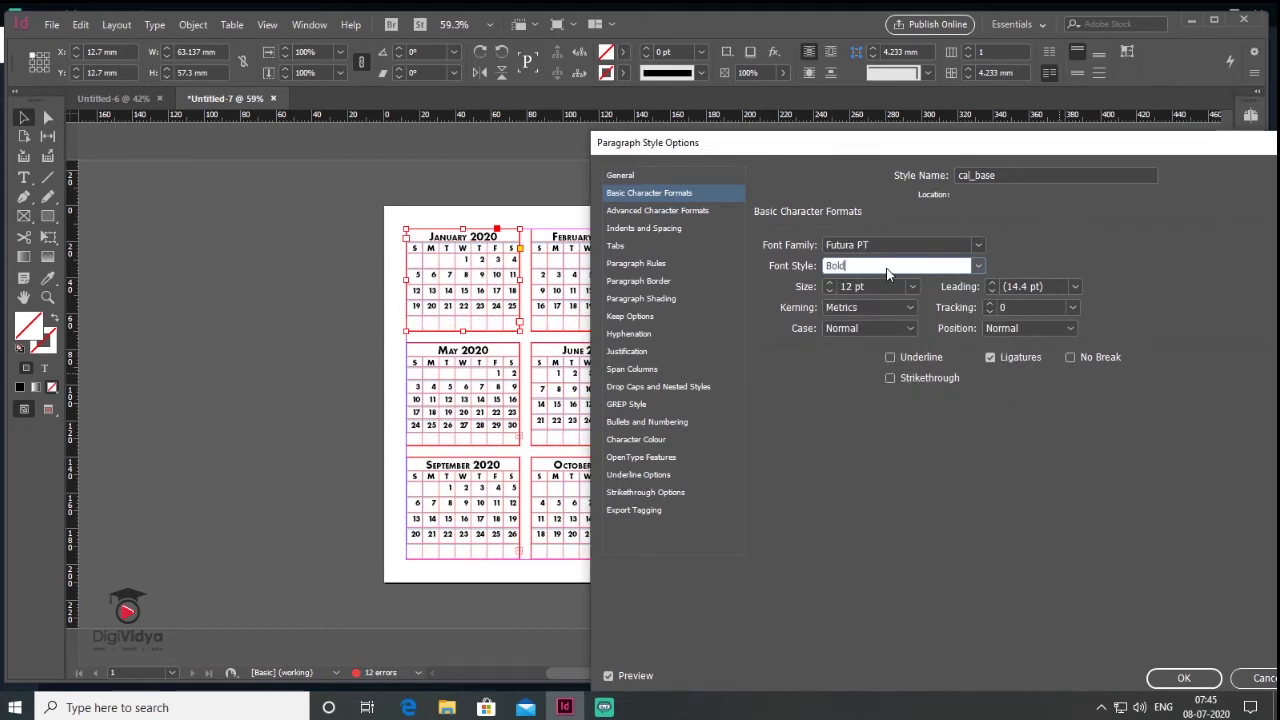
# - Set the cal_base style's font to Roboto Medium at 11 pt
pyautogui.doubleClick(886, 268)
pyautogui.click(978, 245)
pyautogui.moveTo(999, 414); pyautogui.dragTo(996, 281)
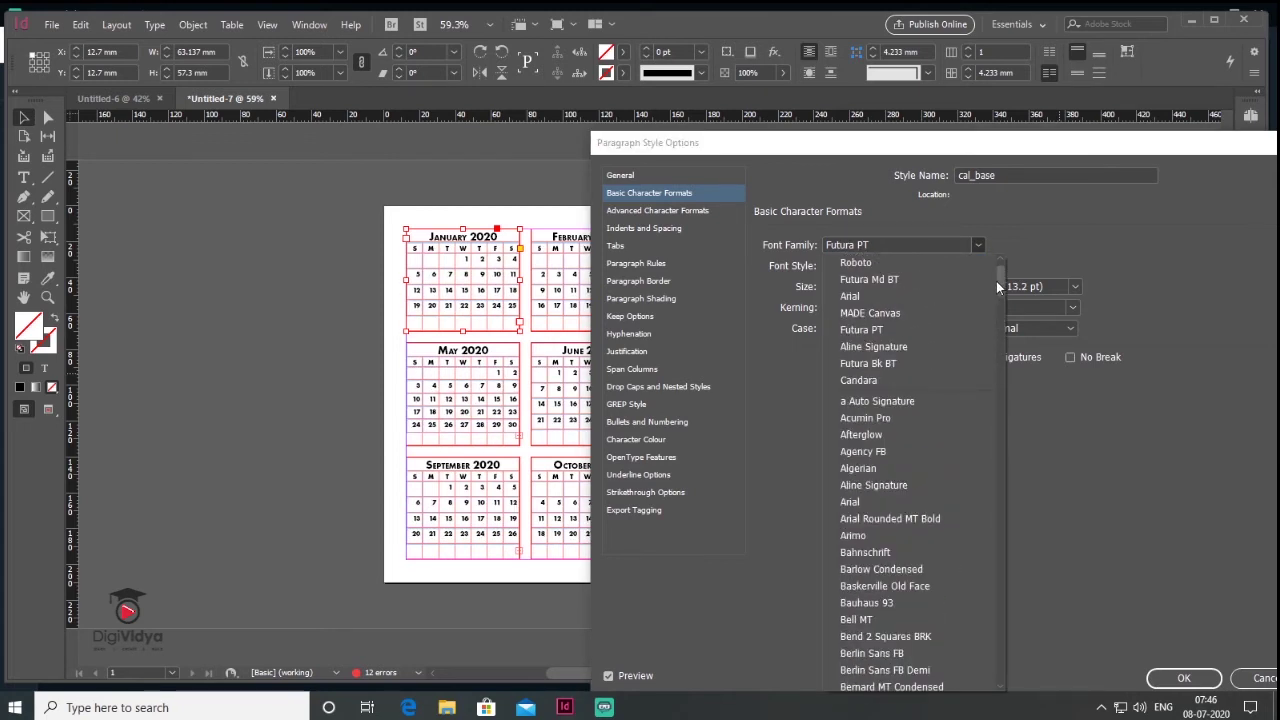
pyautogui.press('Escape')
pyautogui.write('Roboto')
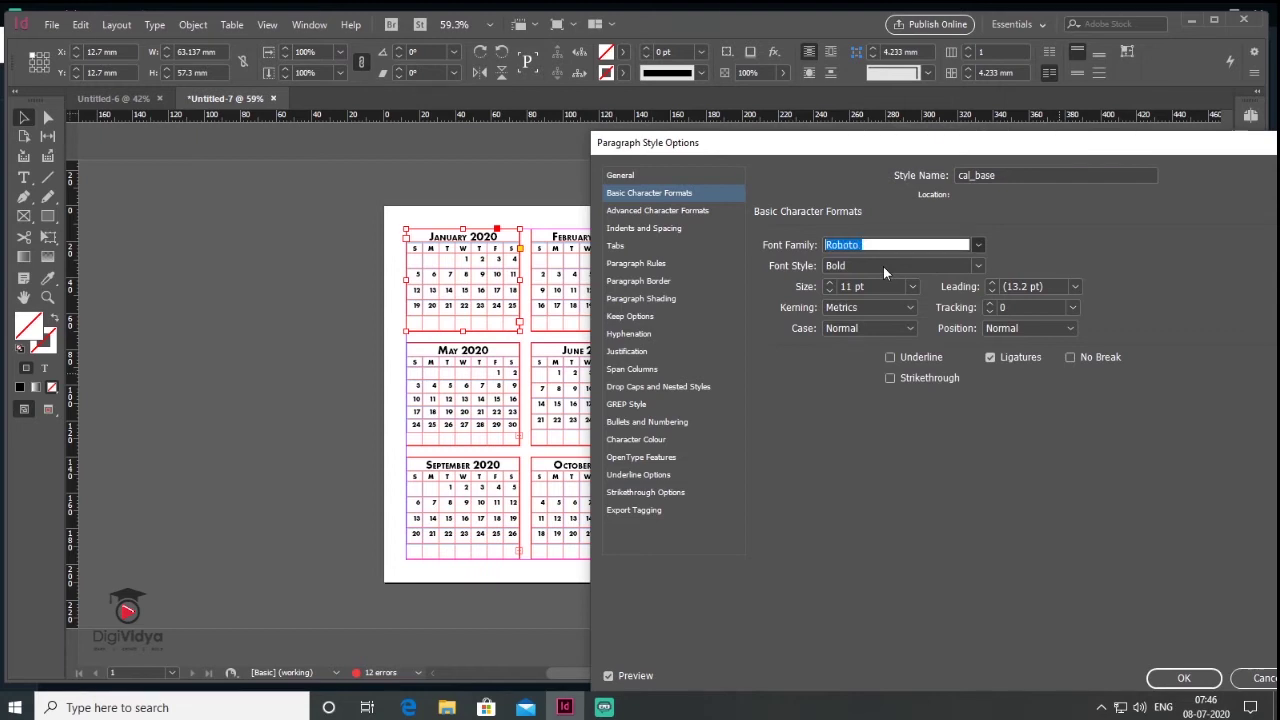
pyautogui.press('Tab')
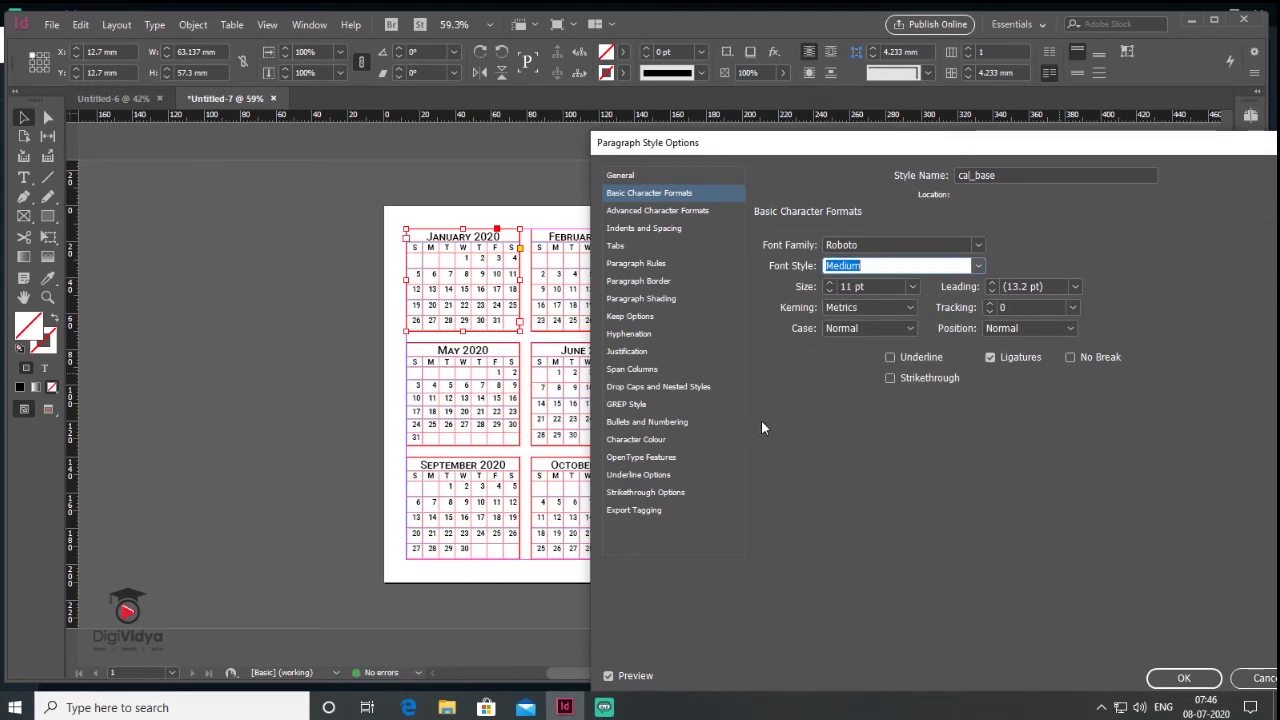
# - Set the cal_base style's kerning to Optical and its case to All Caps, and apply the style changes
pyautogui.click(870, 307)
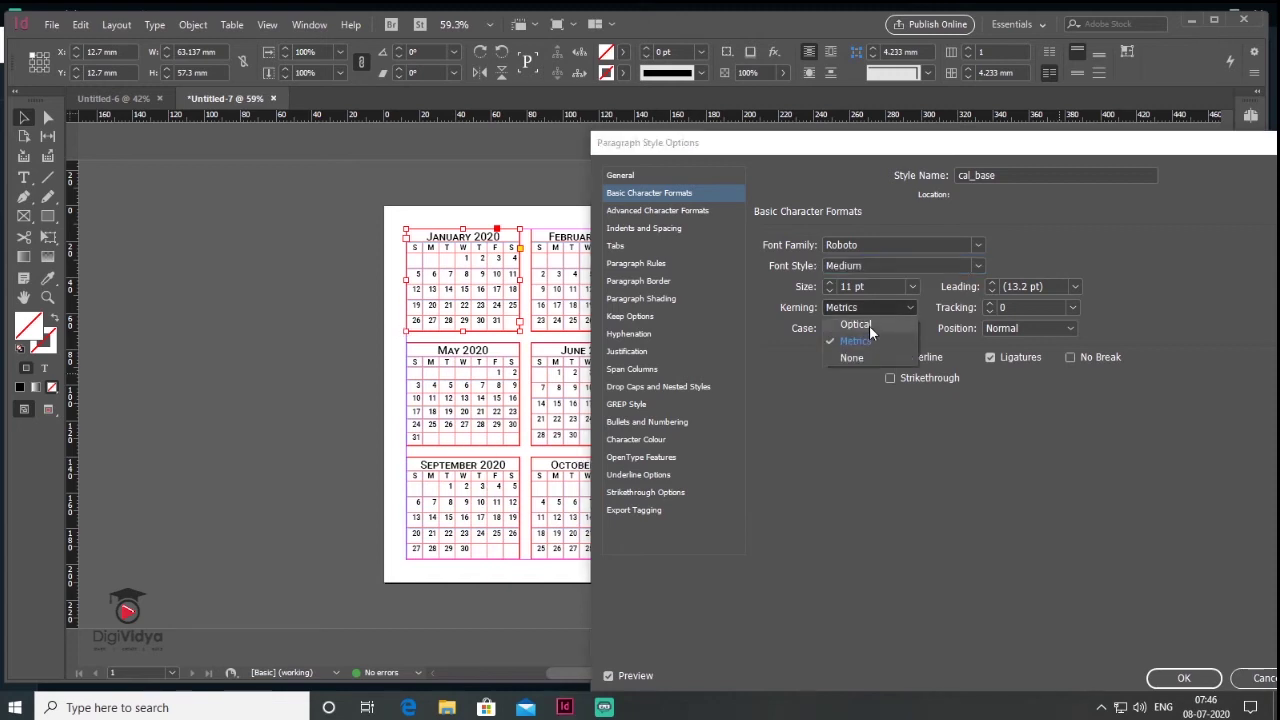
pyautogui.click(866, 337)
pyautogui.click(908, 329)
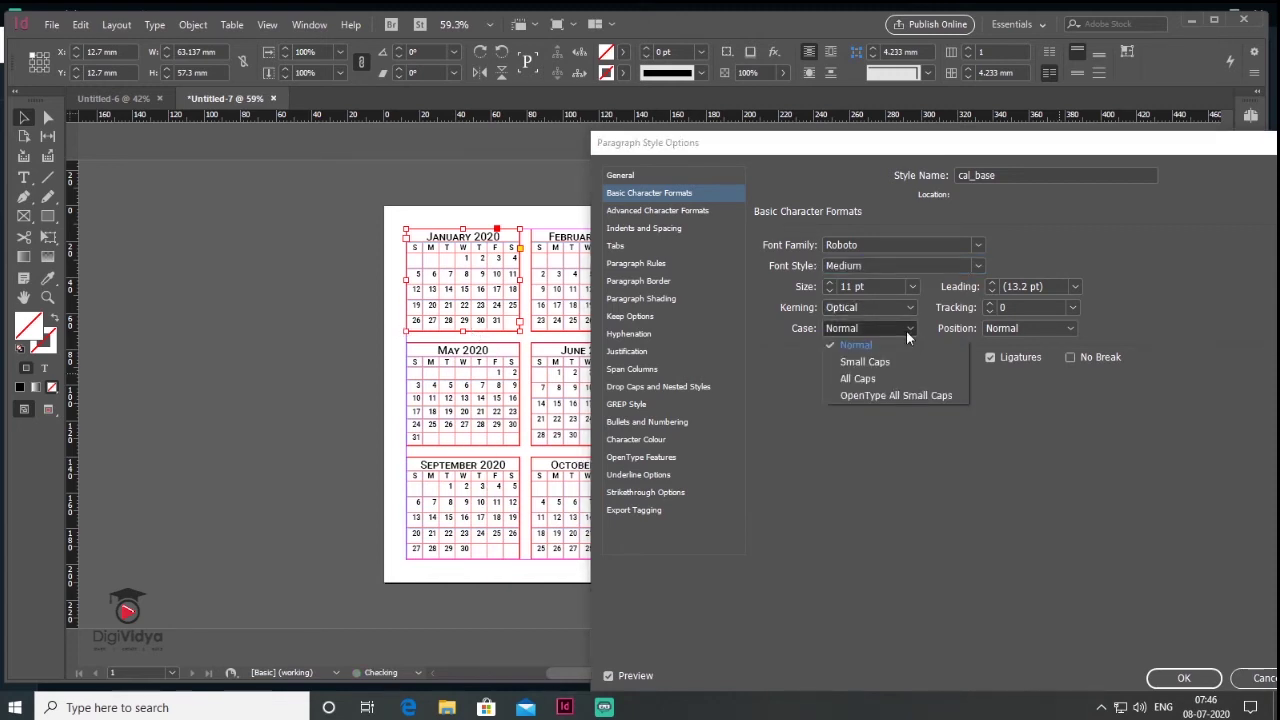
pyautogui.click(858, 378)
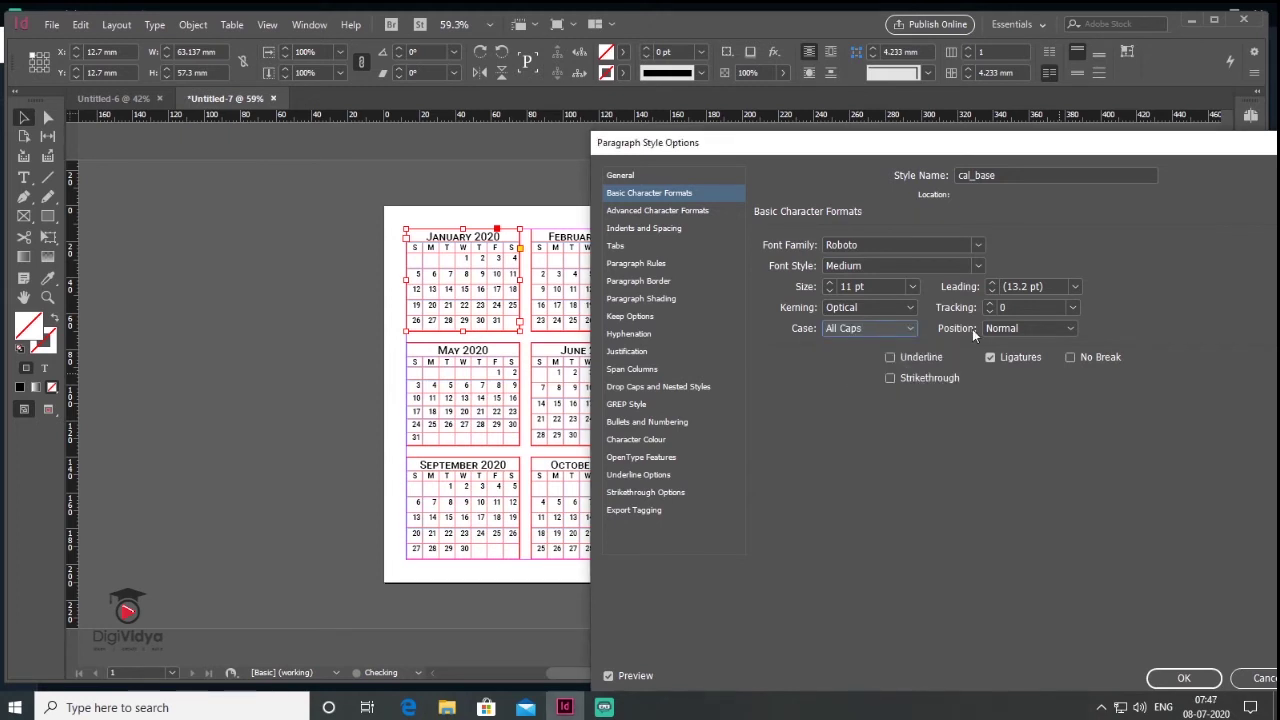
pyautogui.click(676, 214)
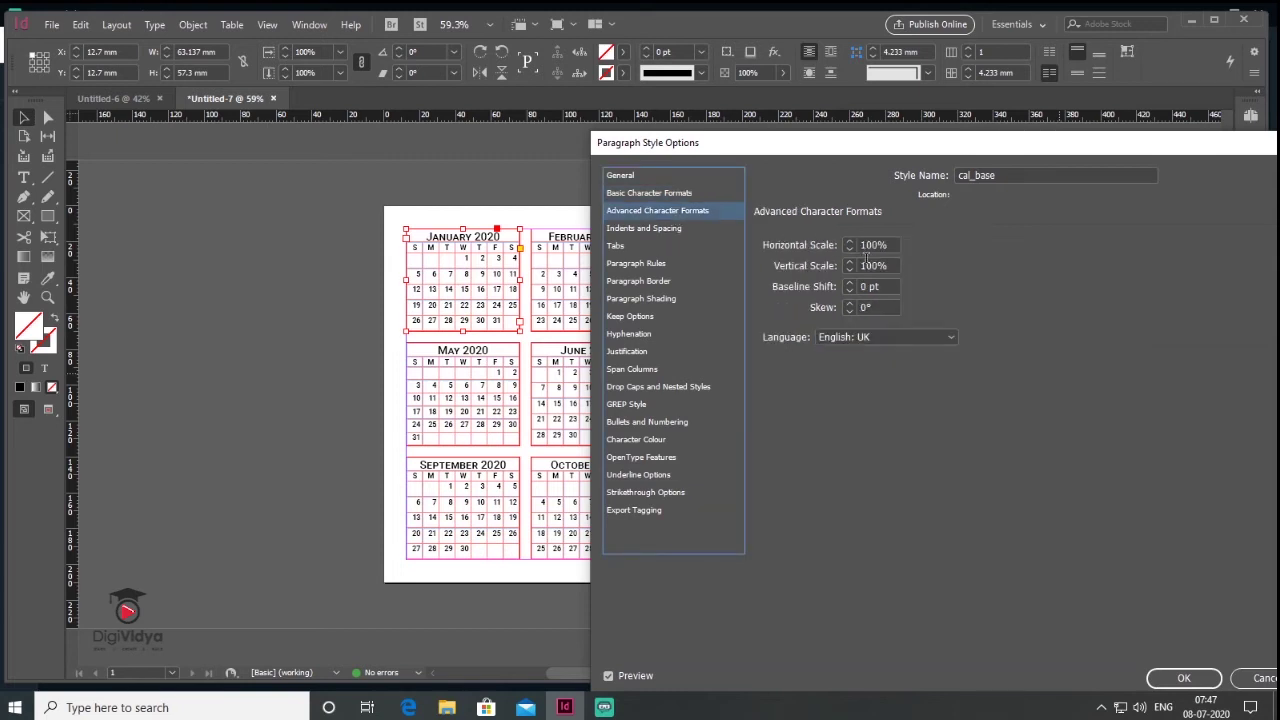
pyautogui.click(668, 230)
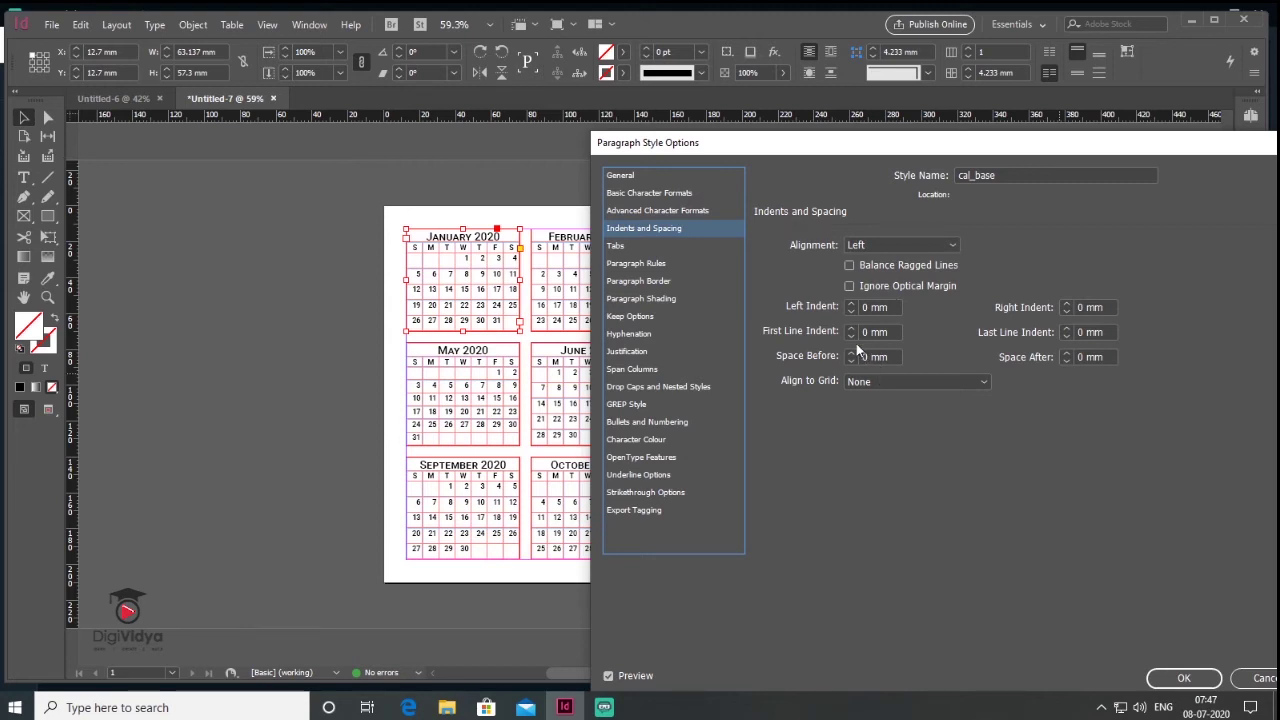
pyautogui.click(1183, 679)
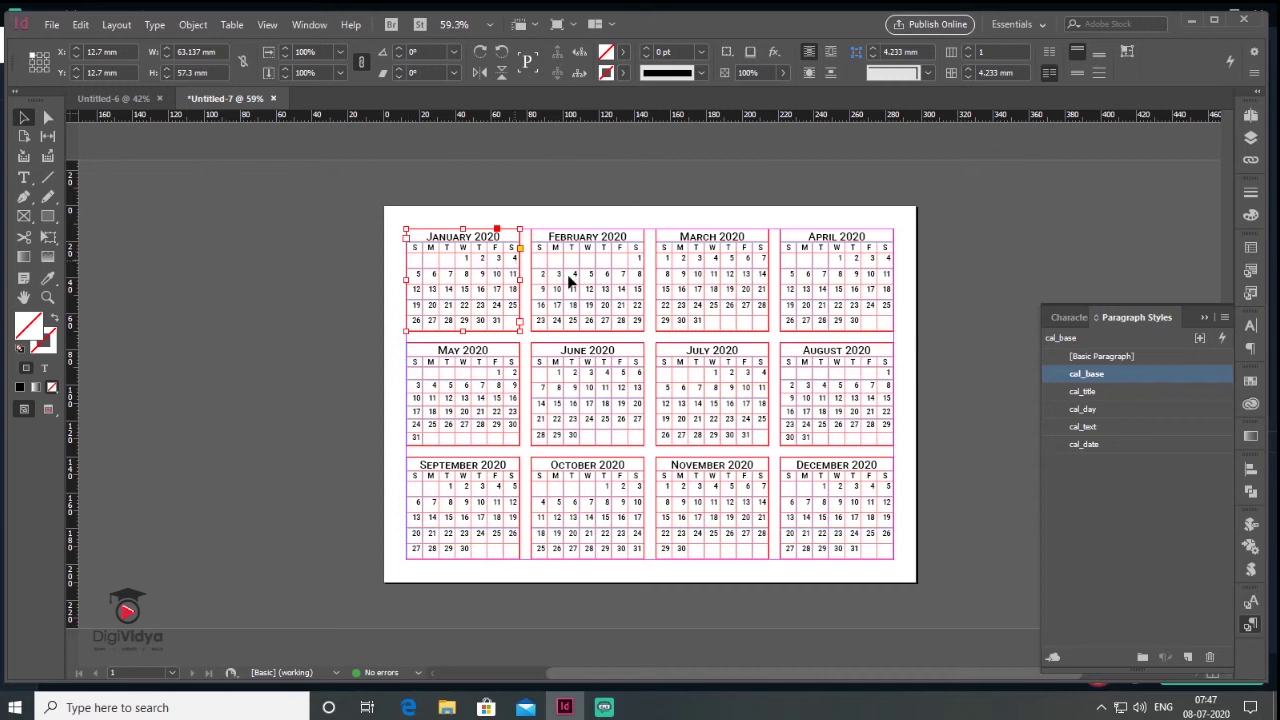
# - Set the cal_day paragraph style's font style to Black at 11 pt, apply it and deselect the calendar frame
pyautogui.click(1116, 409)
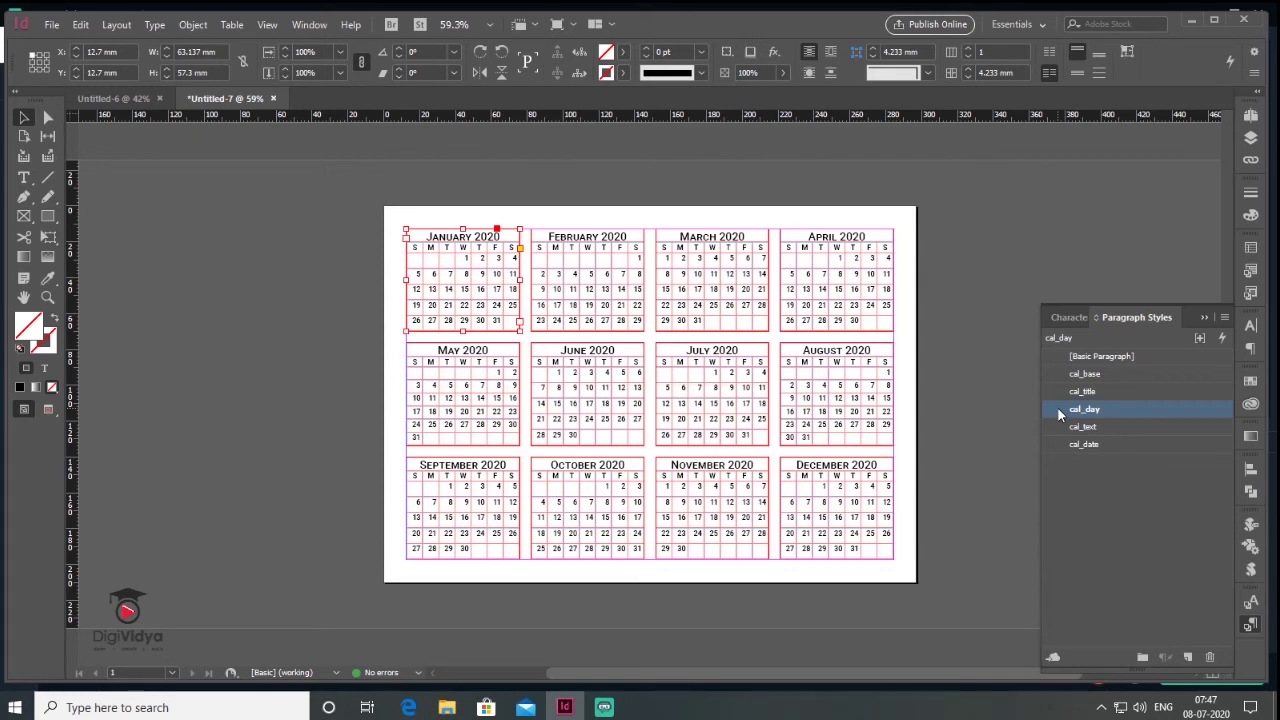
pyautogui.doubleClick(1058, 408)
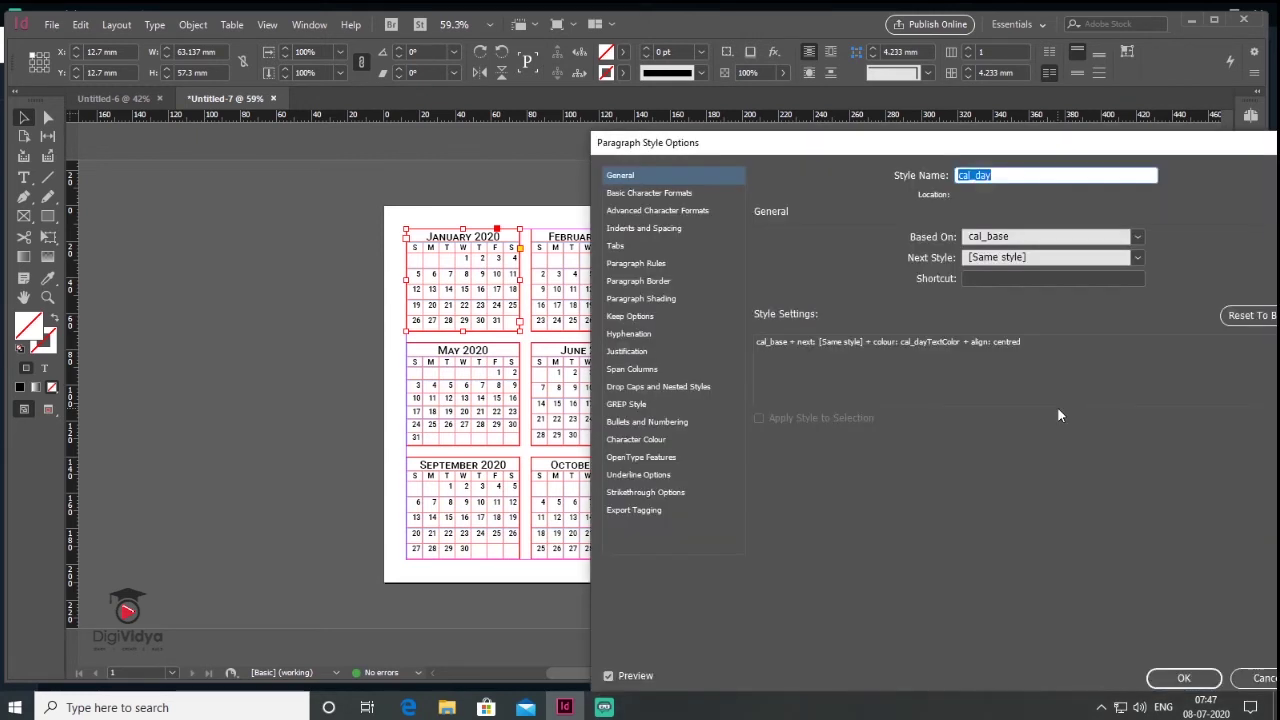
pyautogui.click(677, 192)
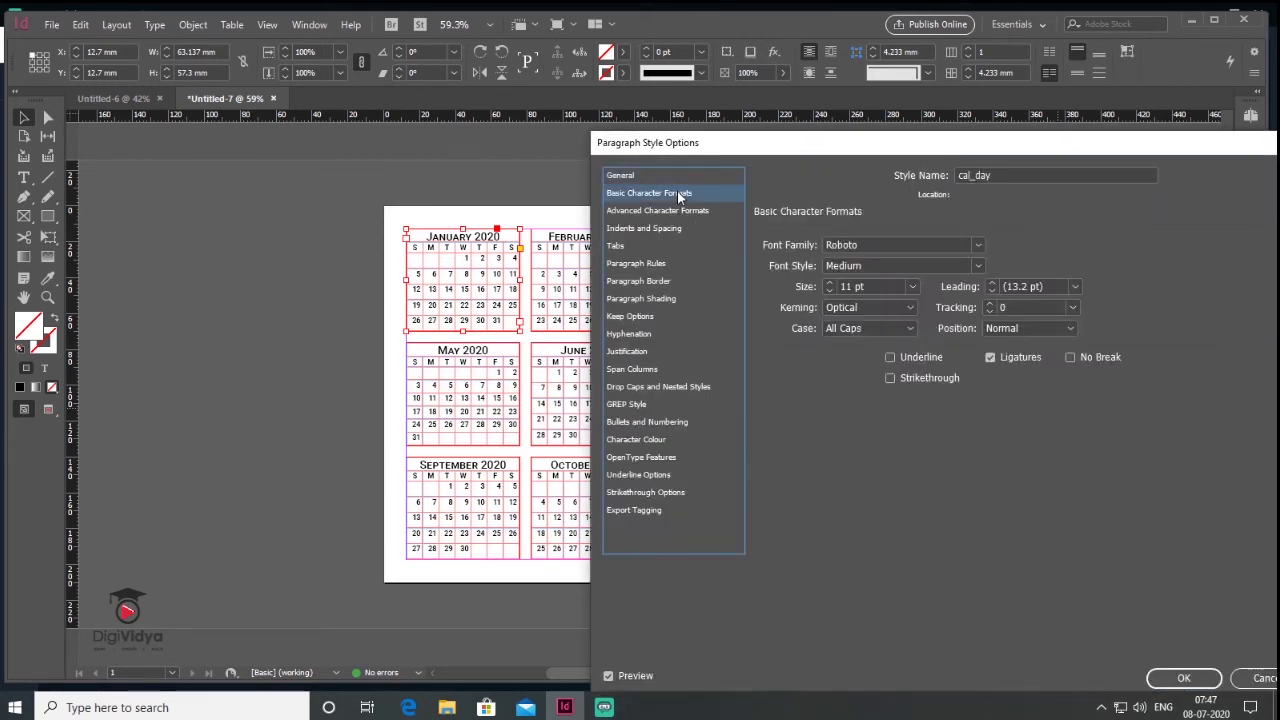
pyautogui.click(979, 266)
pyautogui.click(866, 451)
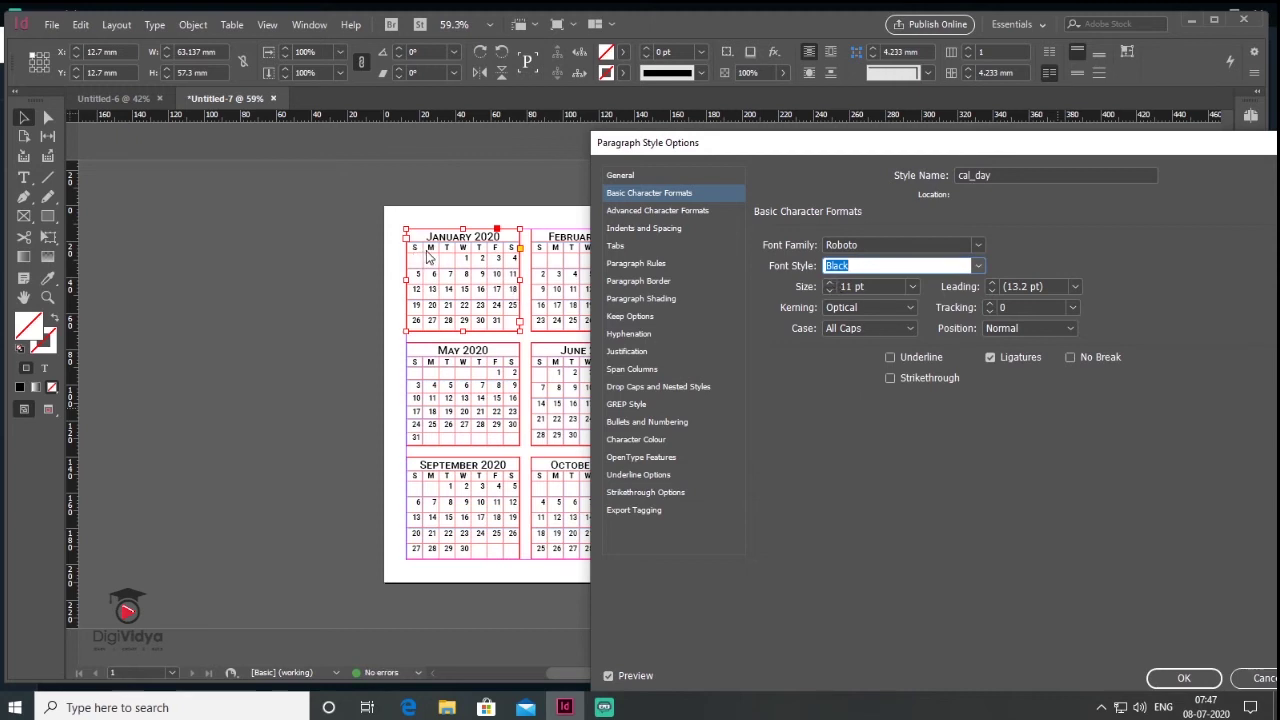
pyautogui.click(829, 283)
pyautogui.click(829, 290)
pyautogui.press('Down')
pyautogui.press('Down')
pyautogui.click(1183, 678)
pyautogui.click(956, 420)
# - Select the weekday header row of the January 2020 table with the Type tool
pyautogui.click(436, 250)
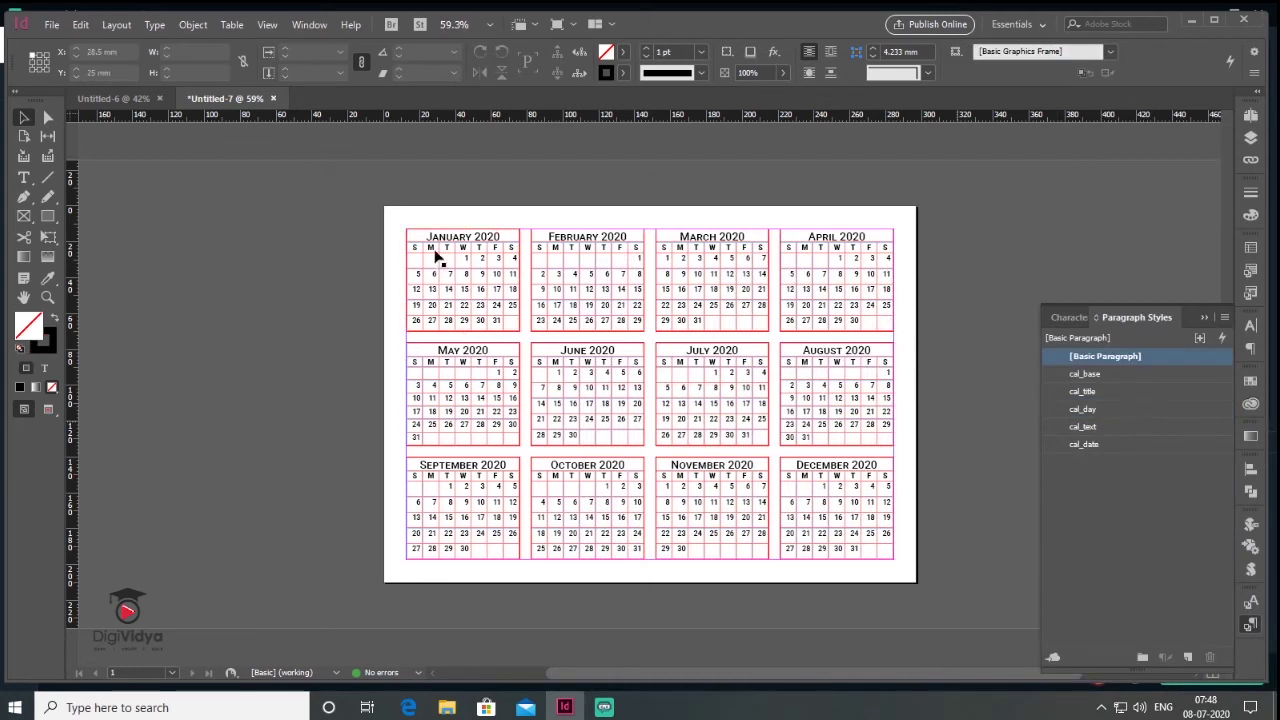
pyautogui.click(418, 268)
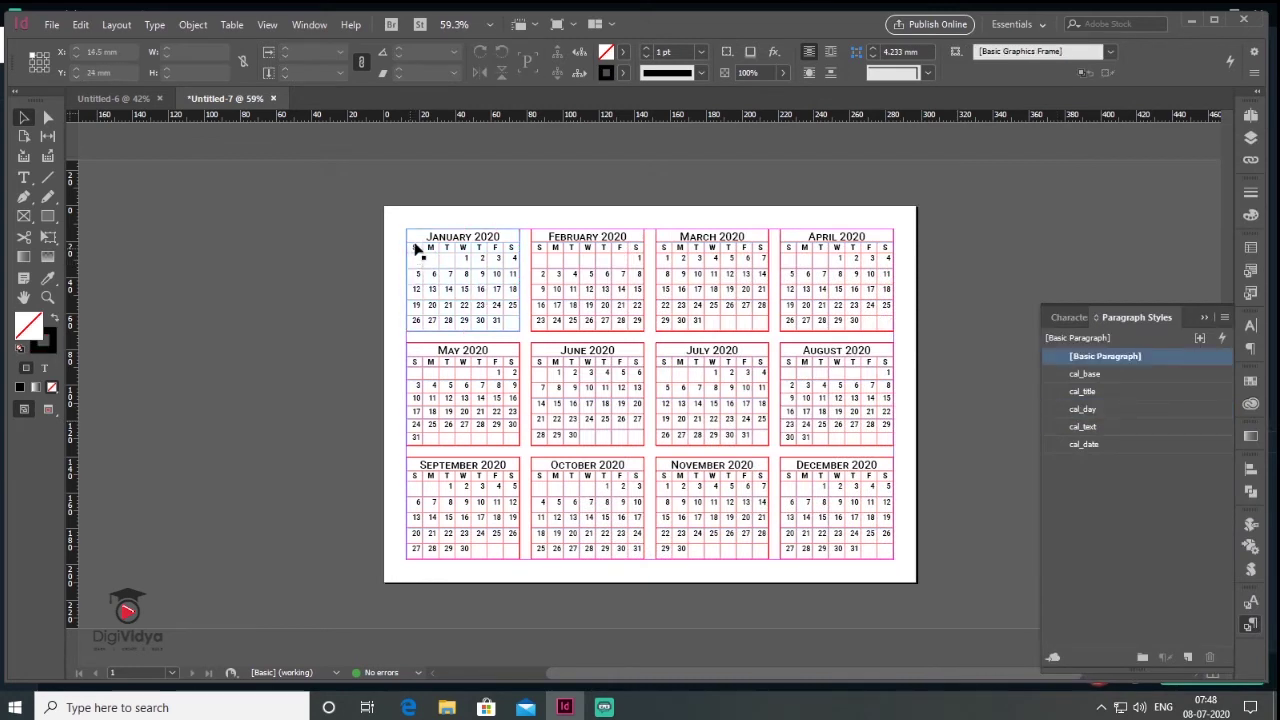
pyautogui.click(400, 330)
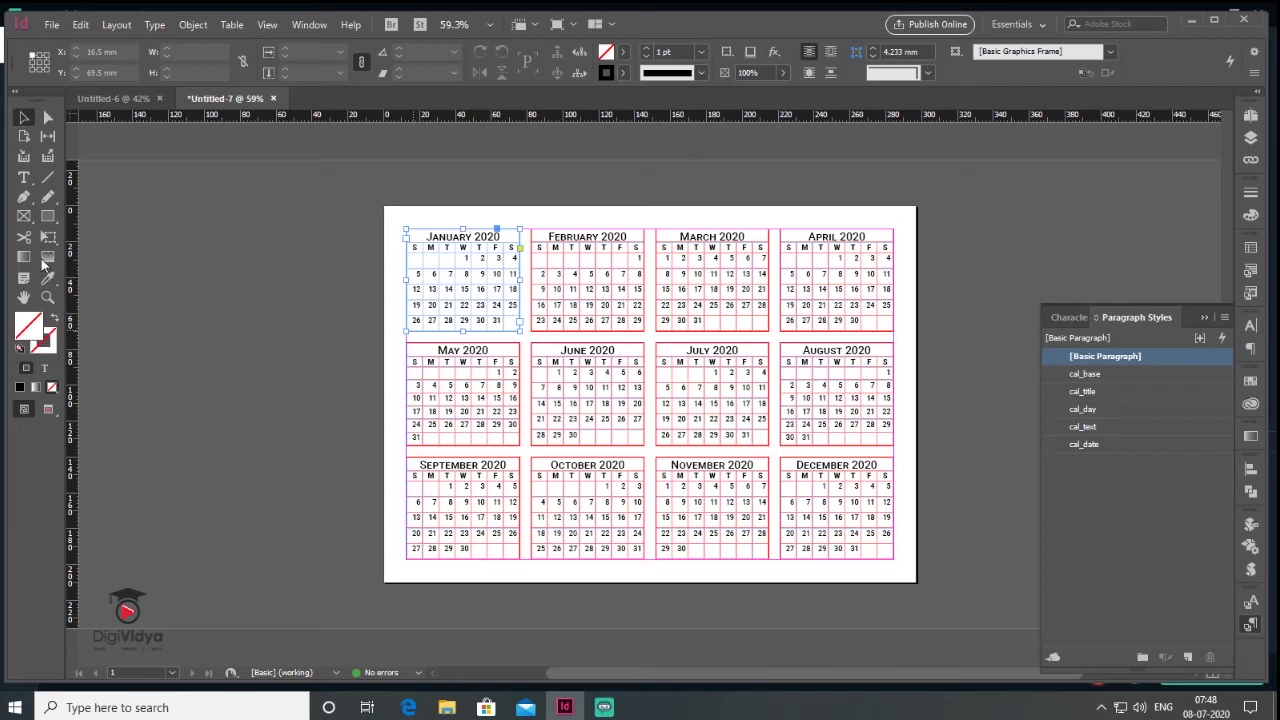
pyautogui.click(24, 177)
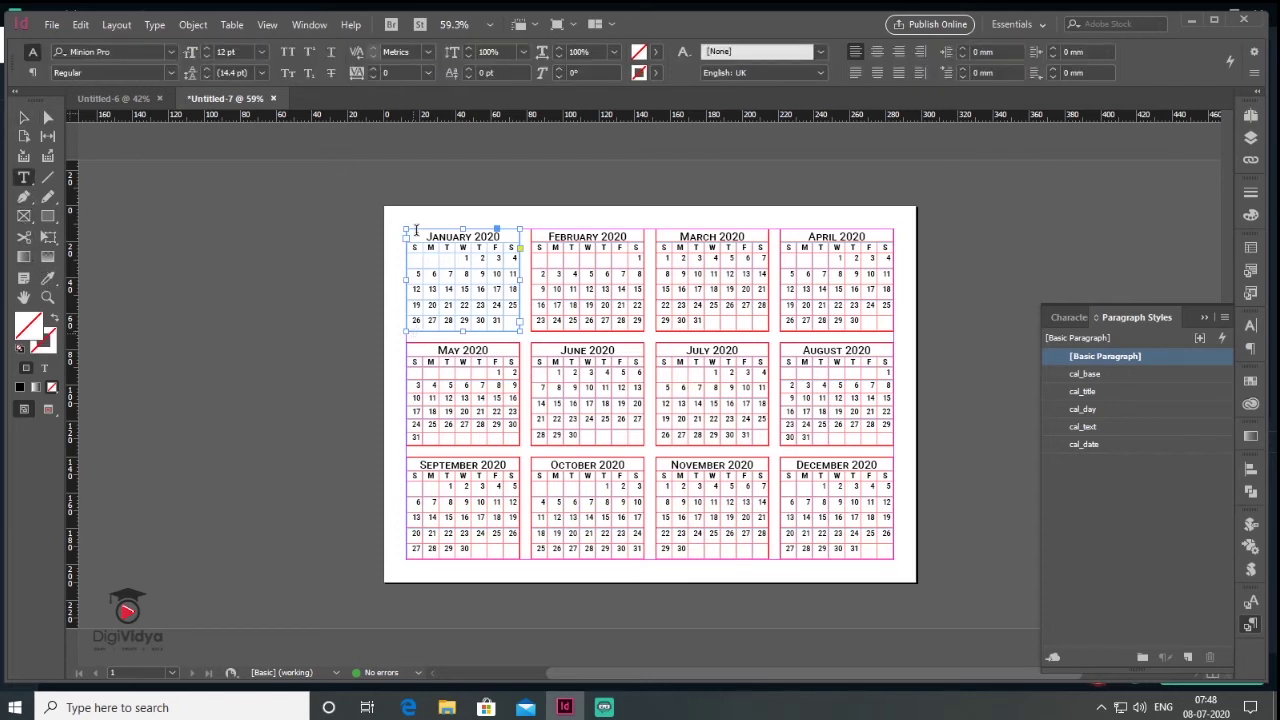
pyautogui.click(414, 223)
pyautogui.click(403, 247)
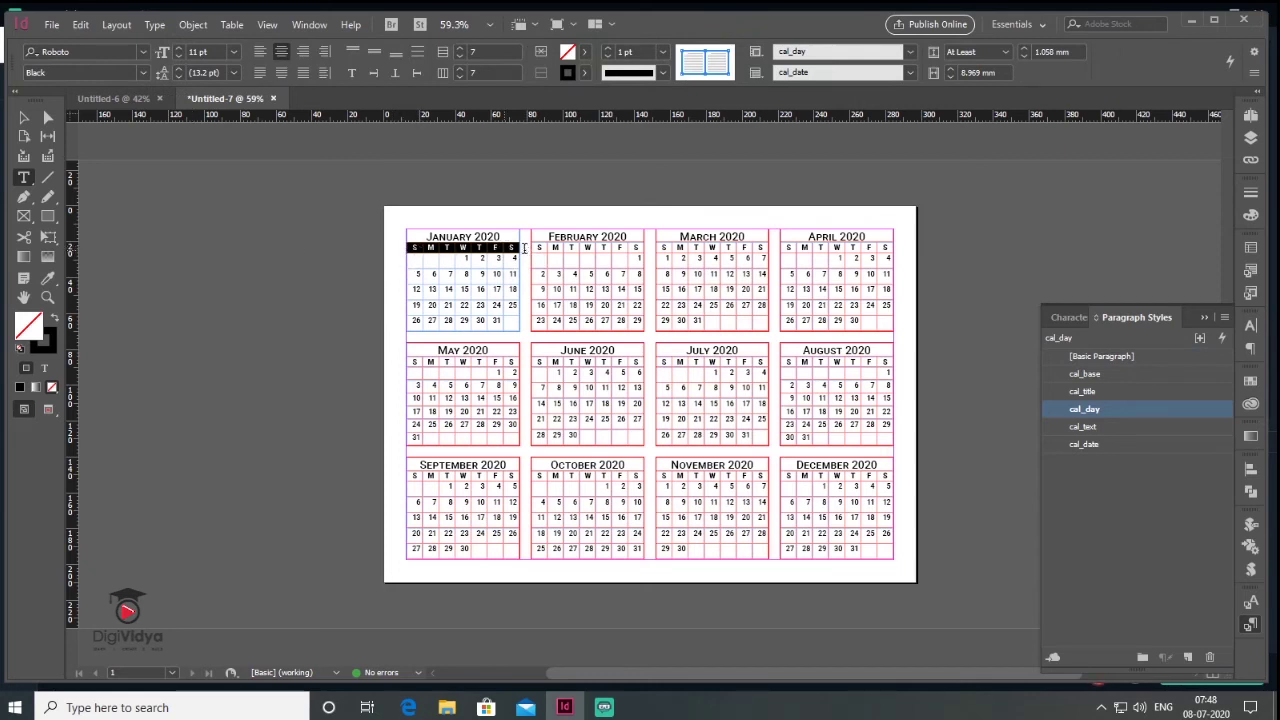
# - Give January's weekday header row a dark blue cell fill and white text, and deselect it
pyautogui.click(44, 368)
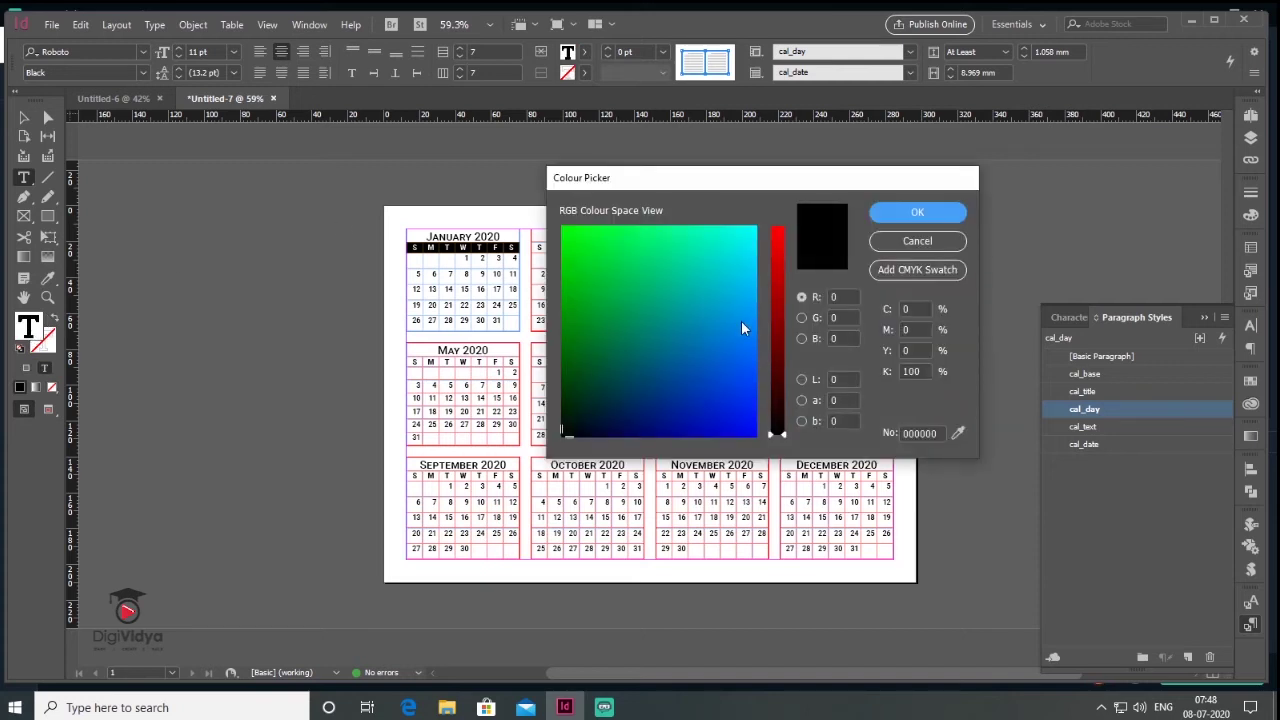
pyautogui.click(652, 388)
pyautogui.click(917, 212)
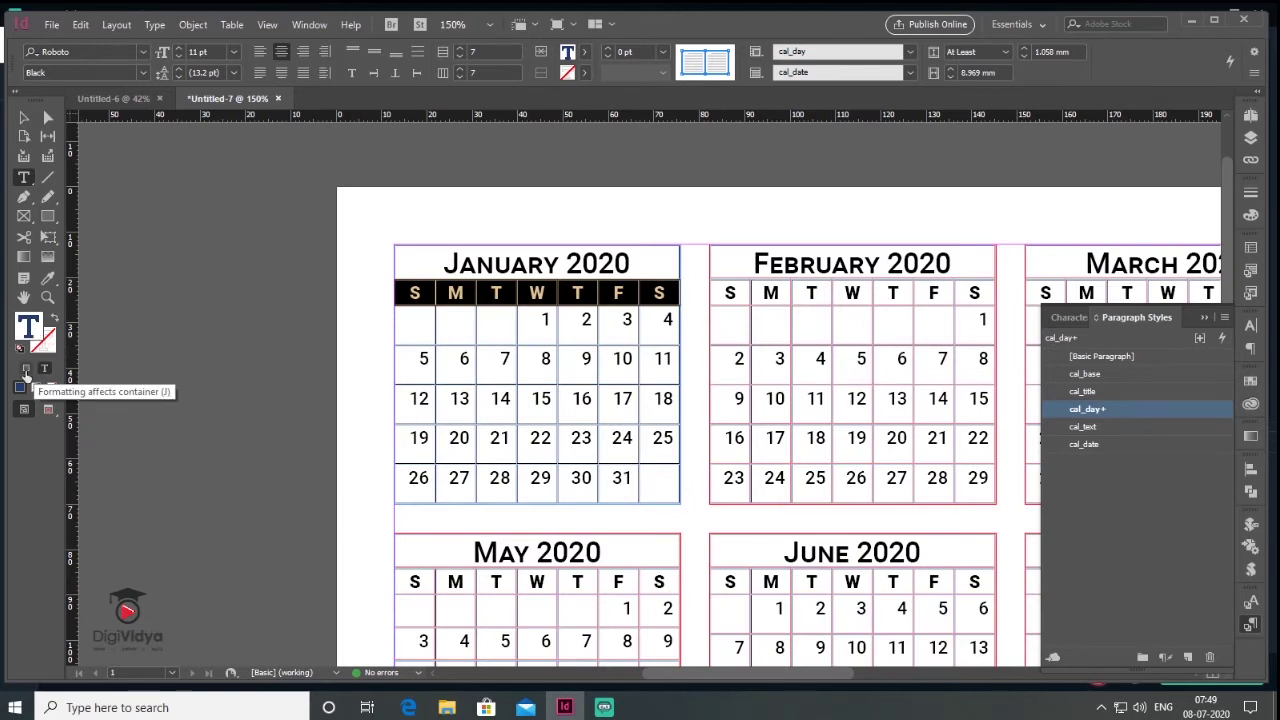
pyautogui.click(26, 368)
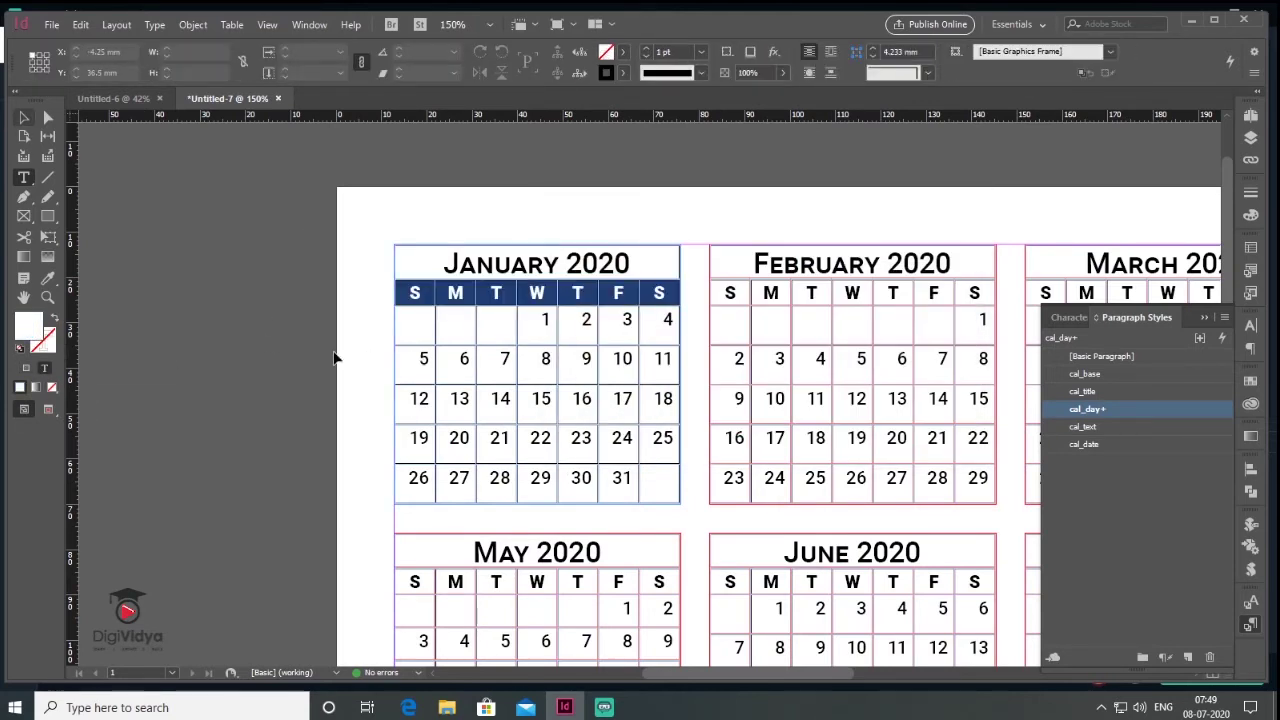
pyautogui.hotkey('ctrl', '1')
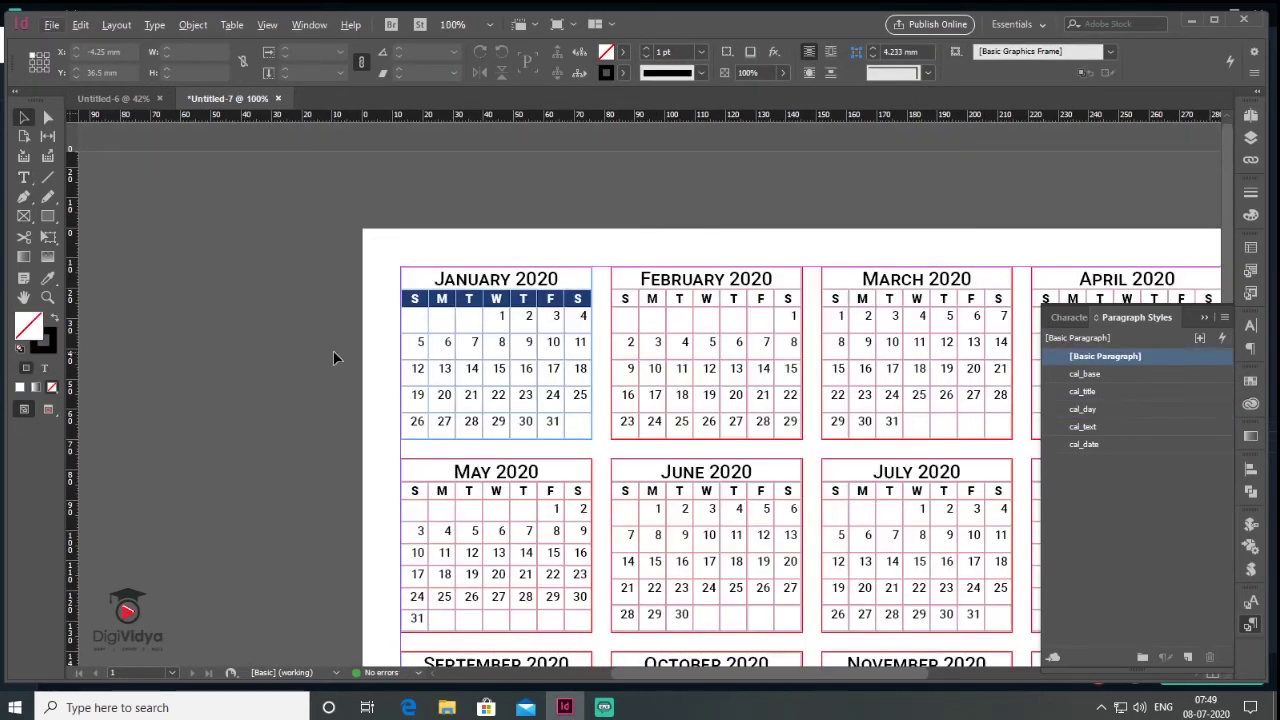
# - Select February's weekday header row with the Type tool and set its text colour to white
pyautogui.moveTo(617, 289); pyautogui.dragTo(502, 245)
pyautogui.click(605, 273)
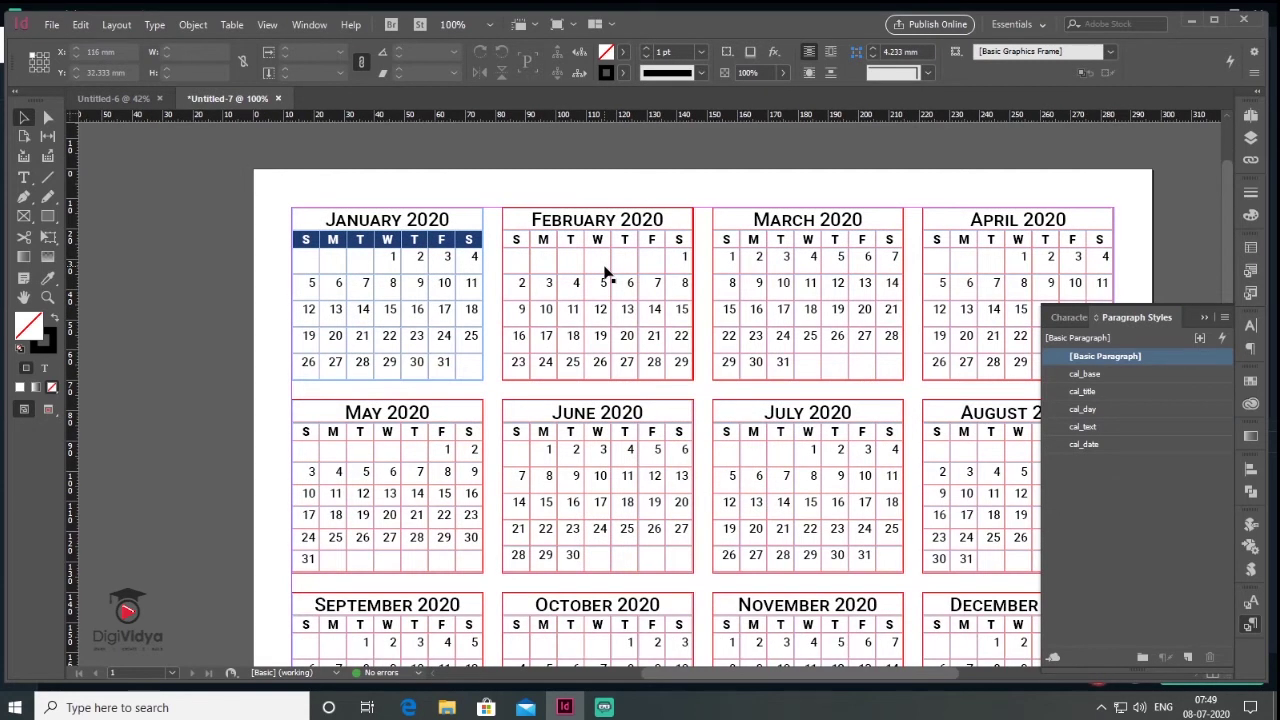
pyautogui.click(457, 382)
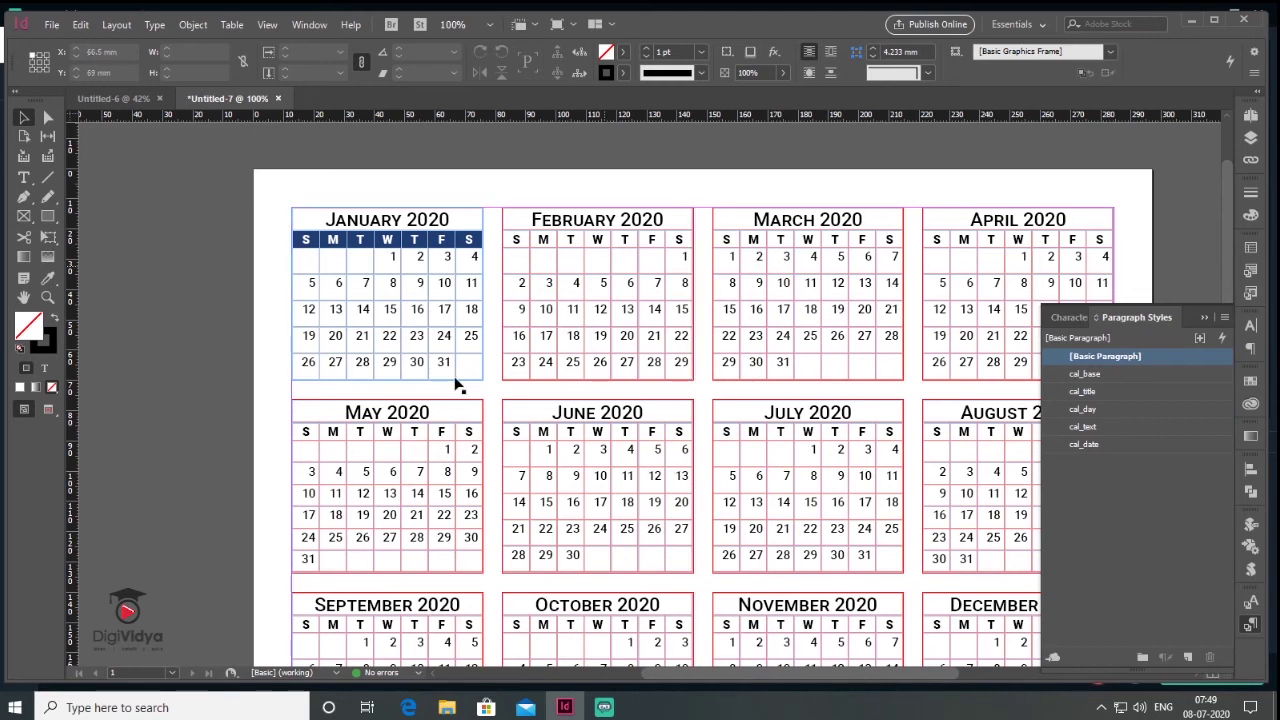
pyautogui.hotkey('ctrl', '-')
pyautogui.click(592, 302)
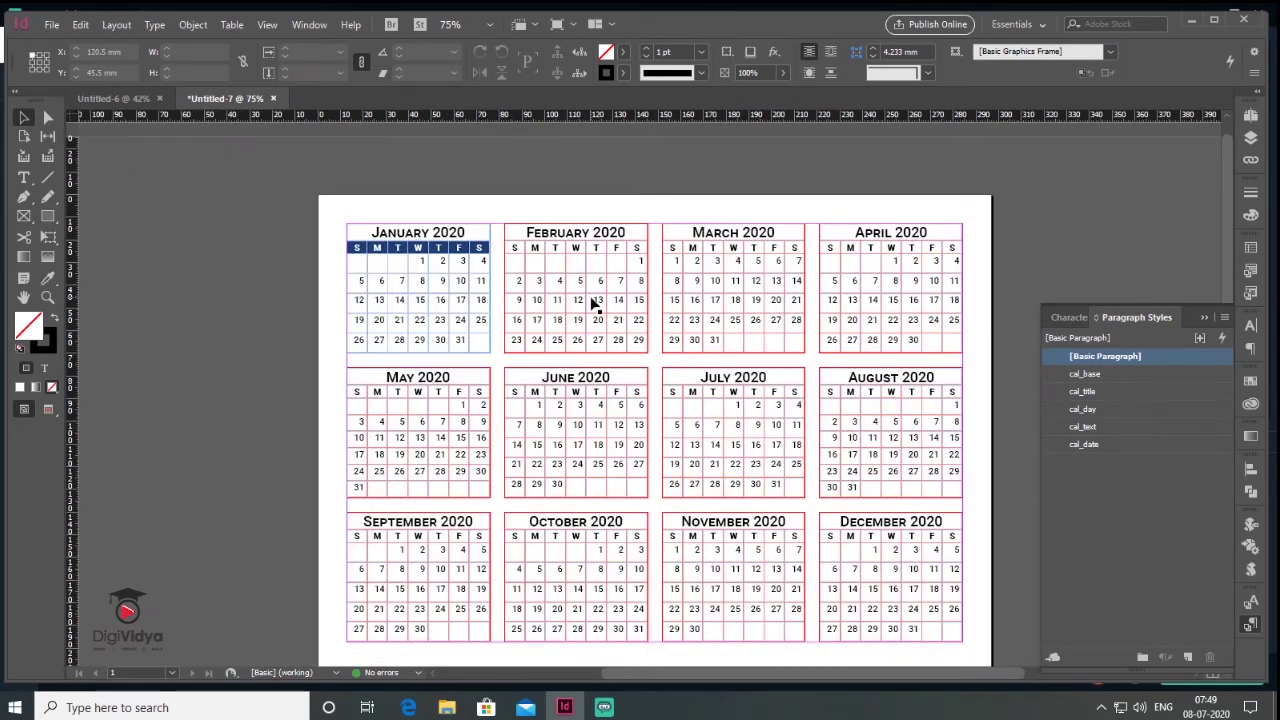
pyautogui.click(24, 220)
pyautogui.click(24, 177)
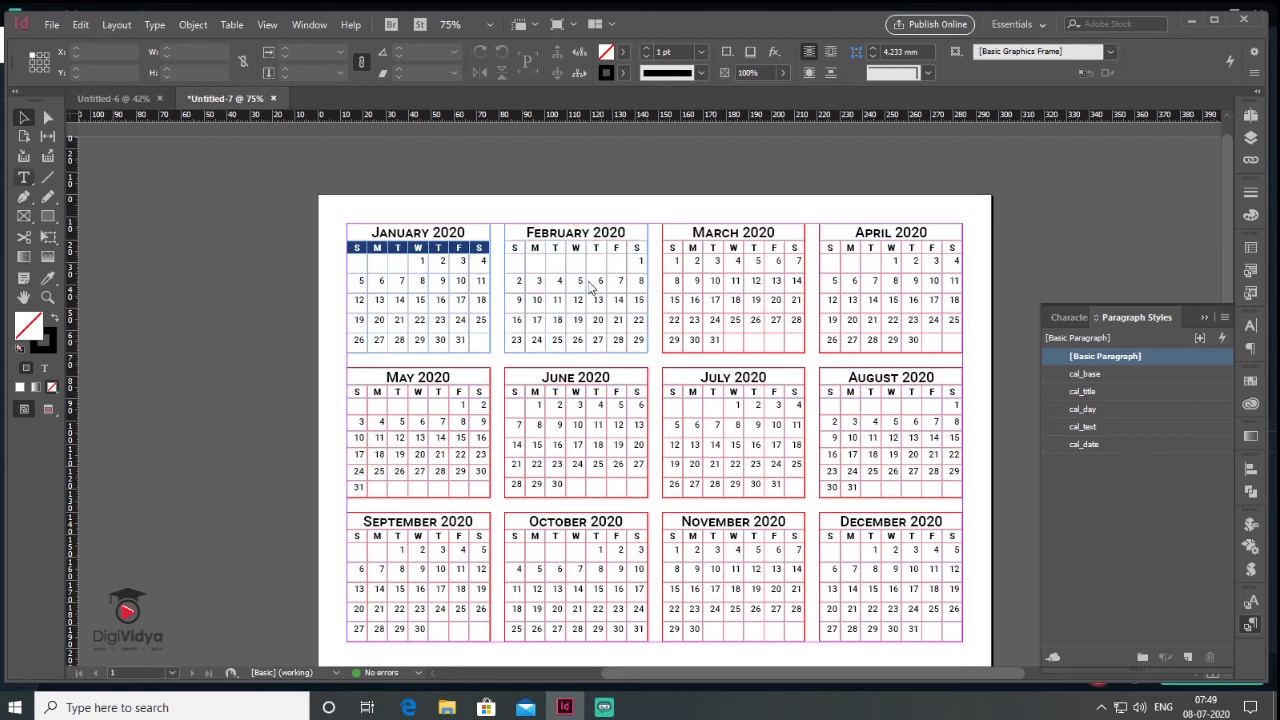
pyautogui.click(498, 248)
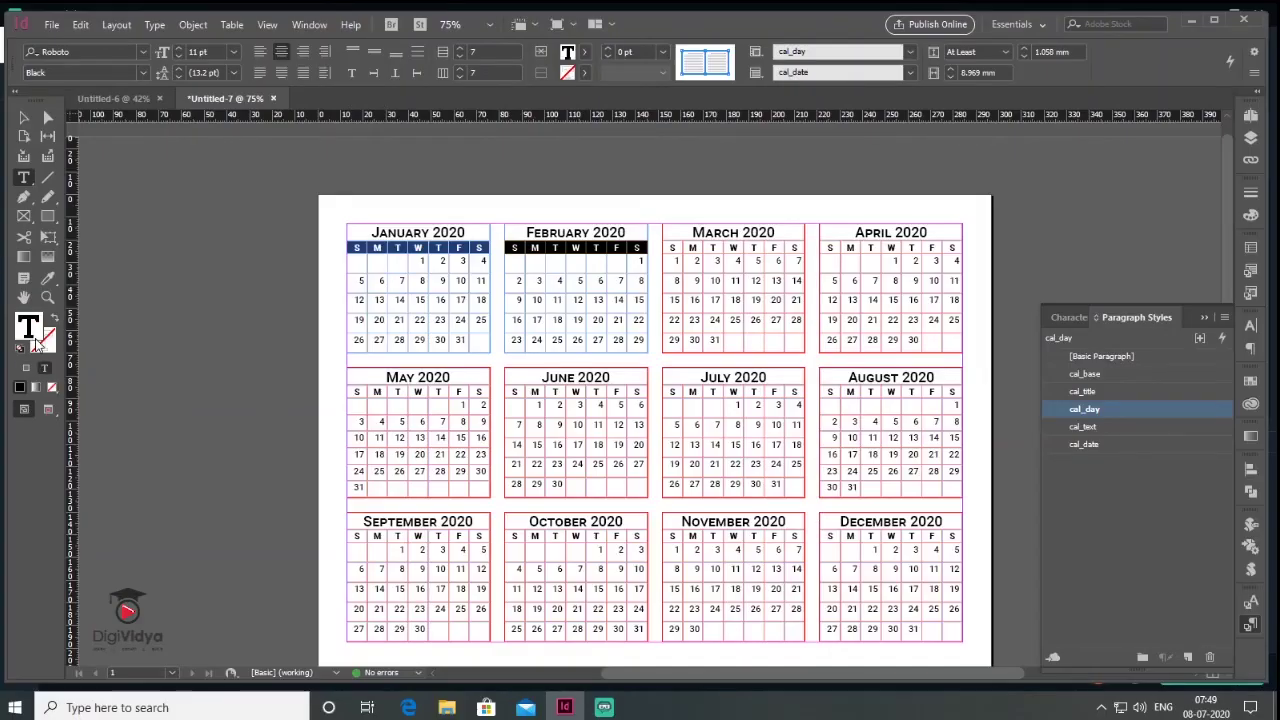
pyautogui.doubleClick(32, 328)
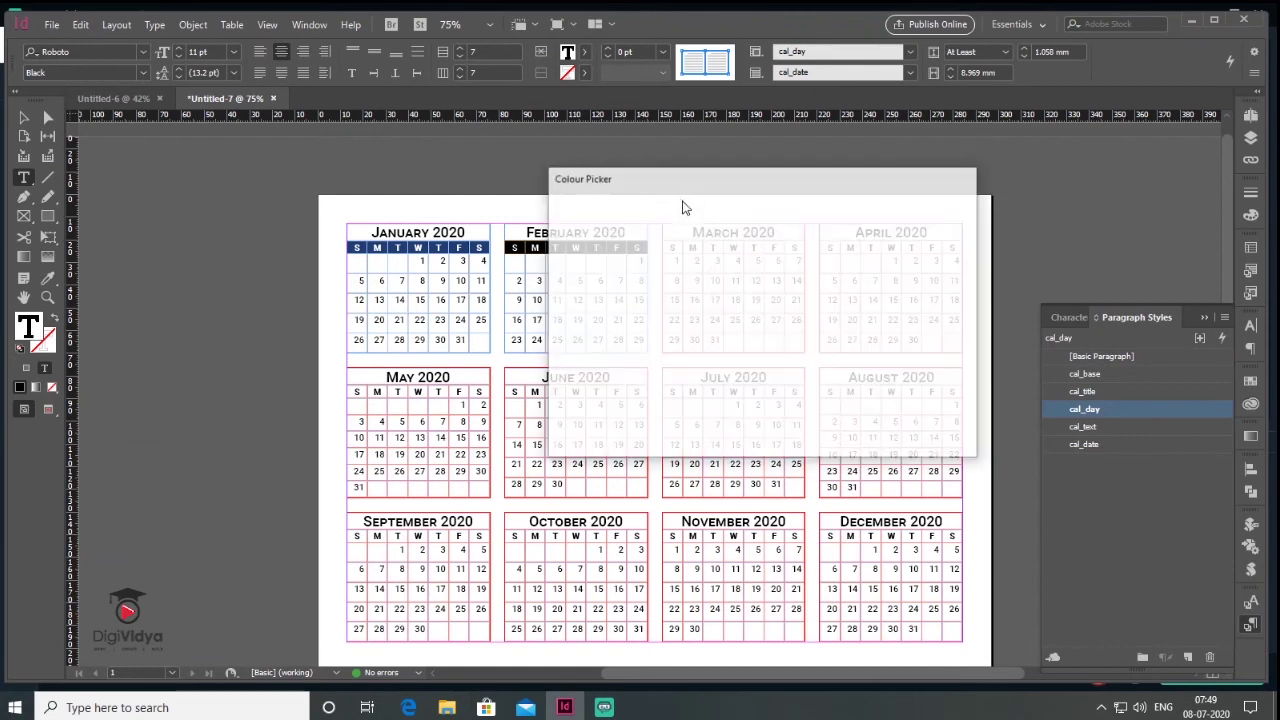
pyautogui.press('Escape')
# - Sample January's dark blue header colour with the Eyedropper as February's weekday header cell fill, and deselect the row
pyautogui.press('i')
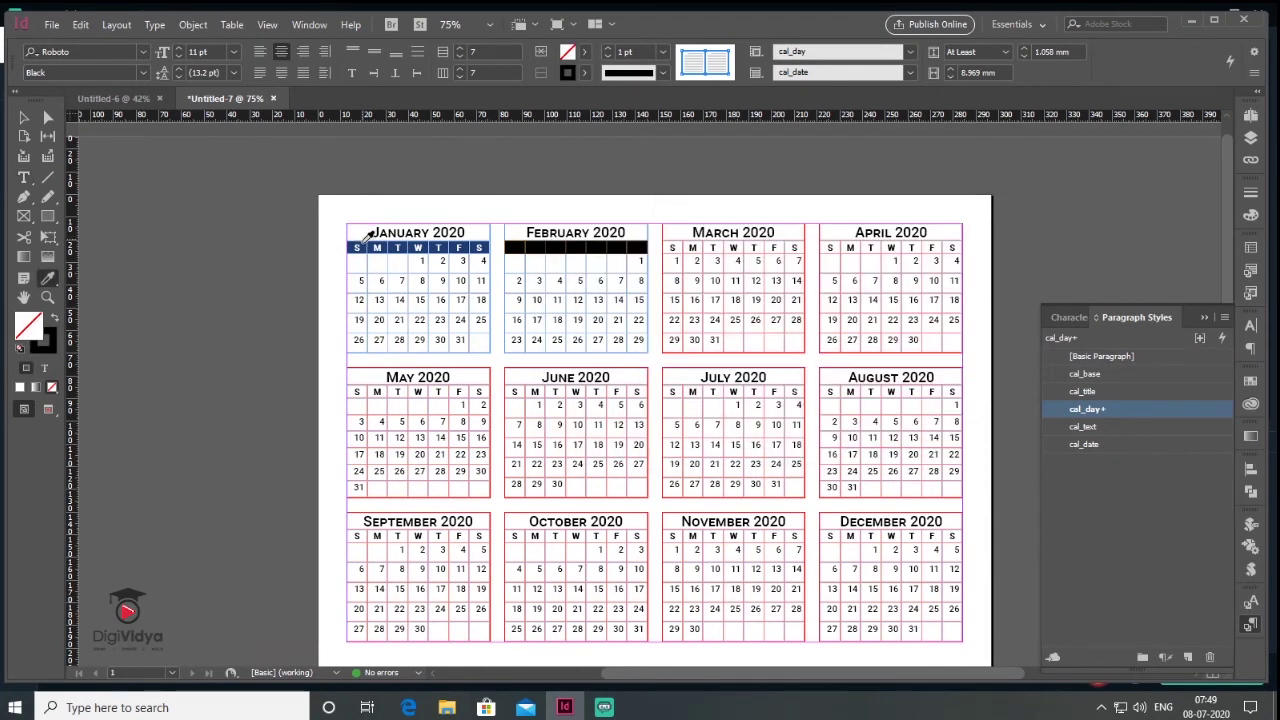
pyautogui.click(367, 244)
pyautogui.click(178, 282)
pyautogui.press('v')
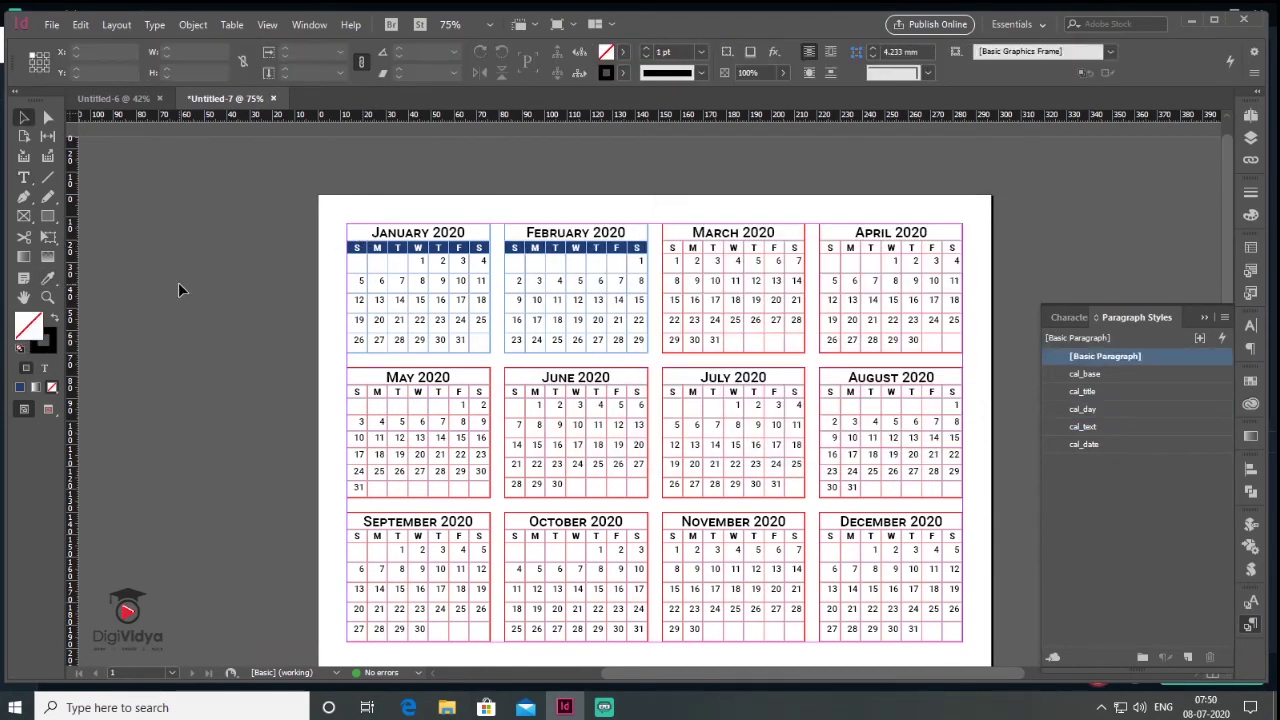
# - Give the weekday header rows of March through December the same dark blue cell fill and white text
pyautogui.moveTo(634, 196); pyautogui.dragTo(608, 180)
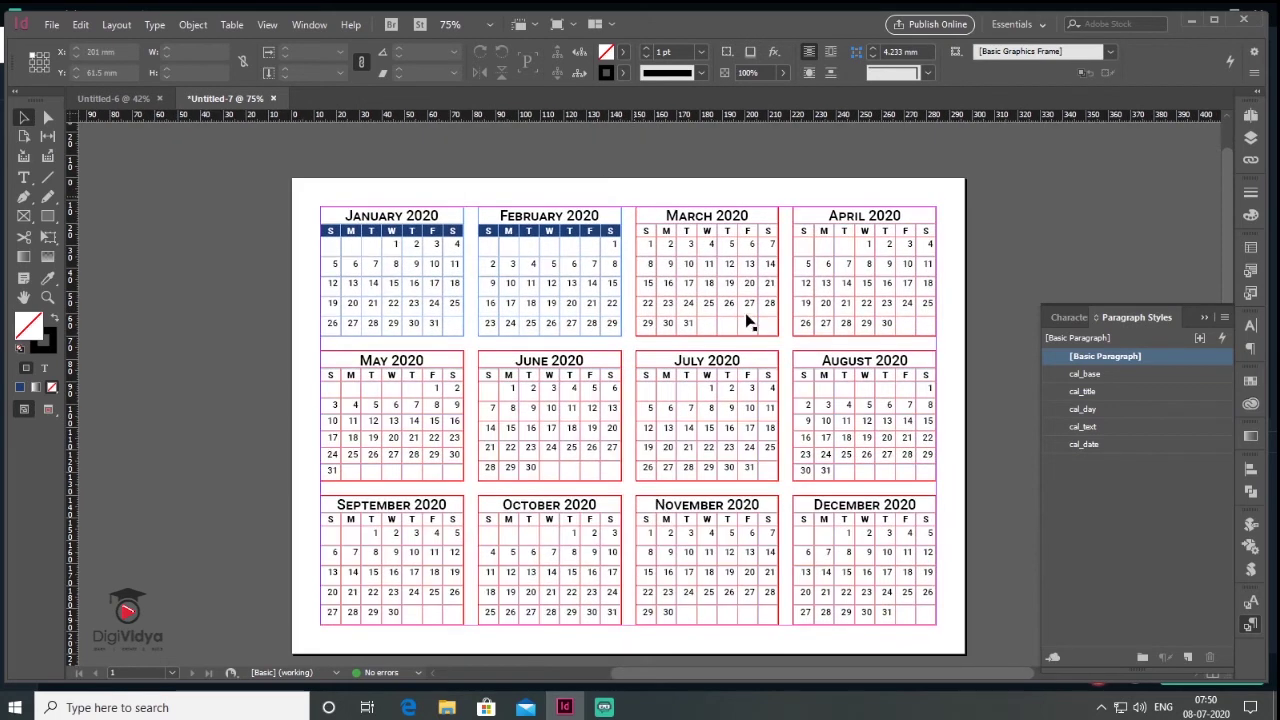
pyautogui.moveTo(647, 231); pyautogui.dragTo(925, 231)
pyautogui.click(367, 231)
pyautogui.moveTo(487, 375); pyautogui.dragTo(610, 375)
pyautogui.moveTo(330, 375); pyautogui.dragTo(452, 375)
pyautogui.moveTo(646, 375); pyautogui.dragTo(768, 375)
pyautogui.moveTo(803, 375); pyautogui.dragTo(925, 375)
pyautogui.moveTo(330, 519); pyautogui.dragTo(610, 519)
pyautogui.click(20, 388)
pyautogui.moveTo(646, 519); pyautogui.dragTo(925, 519)
pyautogui.moveTo(803, 231); pyautogui.dragTo(925, 231)
pyautogui.doubleClick(28, 325)
pyautogui.click(914, 209)
pyautogui.click(44, 369)
pyautogui.moveTo(330, 375); pyautogui.dragTo(925, 375)
pyautogui.doubleClick(28, 325)
pyautogui.click(914, 209)
pyautogui.click(44, 369)
pyautogui.doubleClick(28, 325)
pyautogui.click(914, 209)
pyautogui.doubleClick(28, 325)
pyautogui.click(914, 209)
pyautogui.doubleClick(28, 325)
pyautogui.click(914, 209)
pyautogui.doubleClick(28, 325)
pyautogui.moveTo(330, 519); pyautogui.dragTo(925, 519)
pyautogui.click(914, 209)
pyautogui.doubleClick(28, 325)
pyautogui.click(917, 212)
pyautogui.doubleClick(28, 325)
pyautogui.click(917, 212)
pyautogui.doubleClick(28, 325)
pyautogui.click(917, 212)
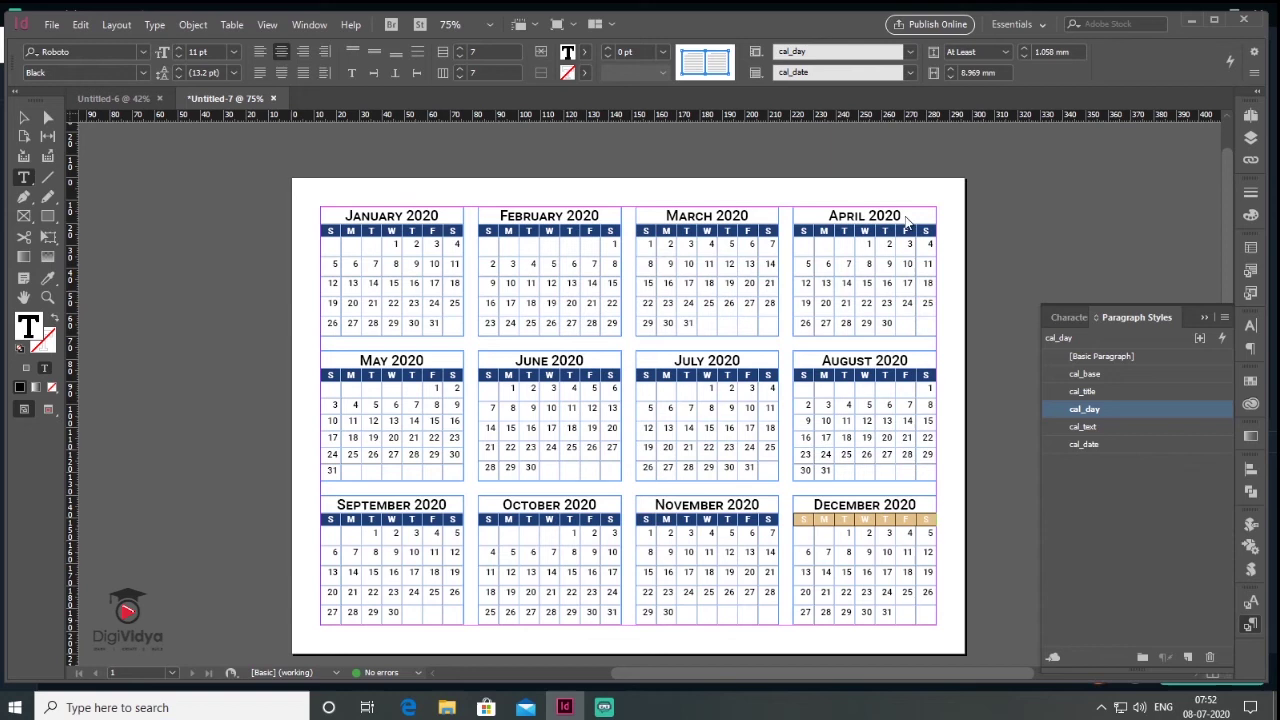
pyautogui.click(25, 118)
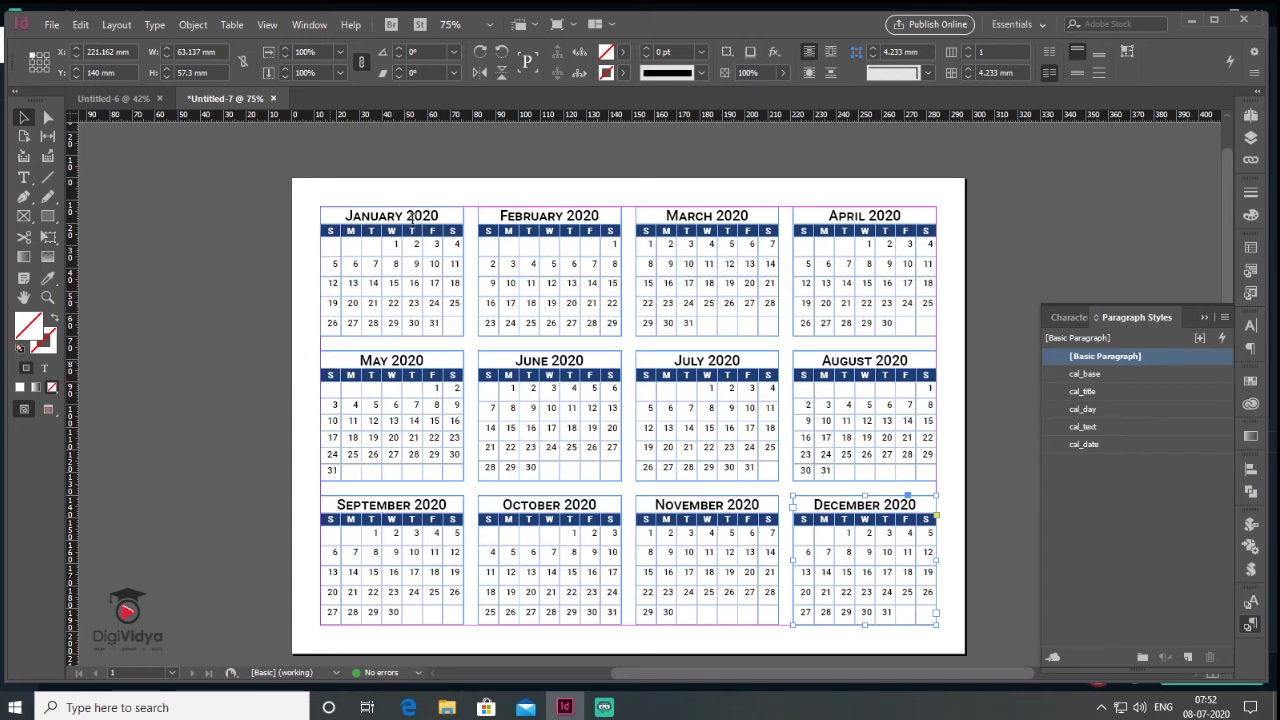
# - Delete the year 2020 from all twelve month titles, leaving only the month names, and deselect the text
pyautogui.doubleClick(420, 215)
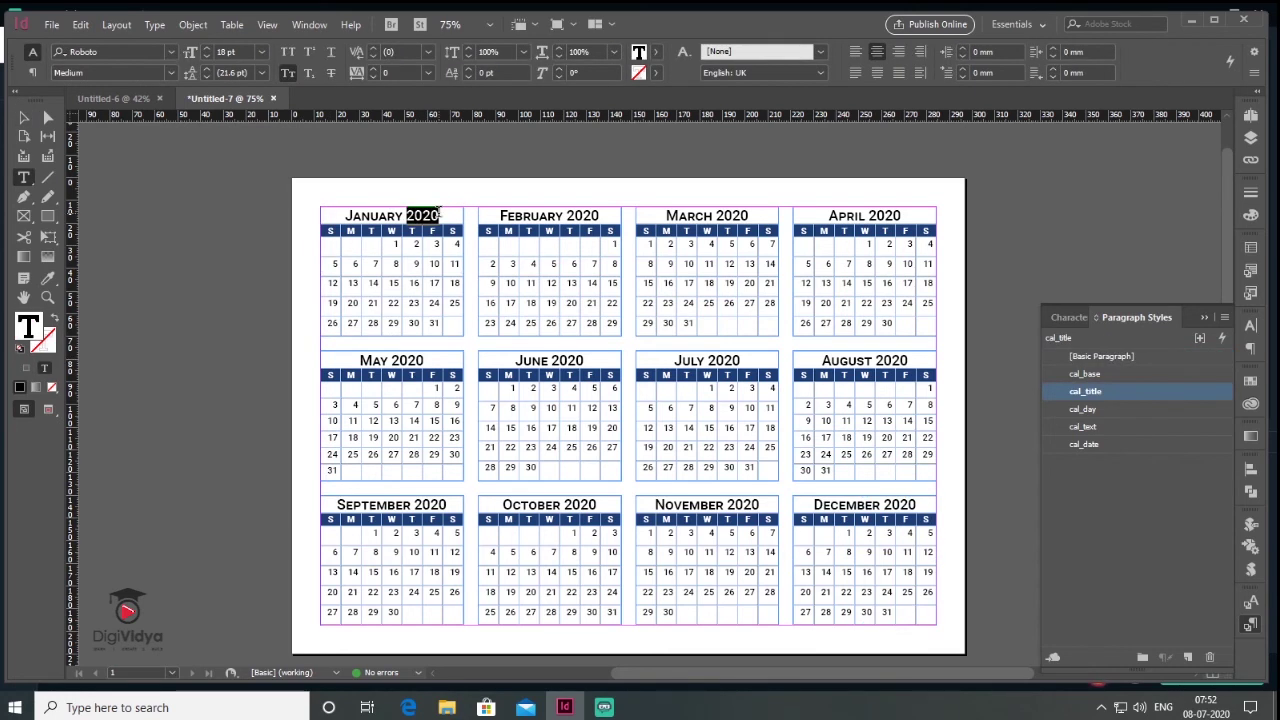
pyautogui.press('BackSpace')
pyautogui.doubleClick(588, 215)
pyautogui.press('BackSpace')
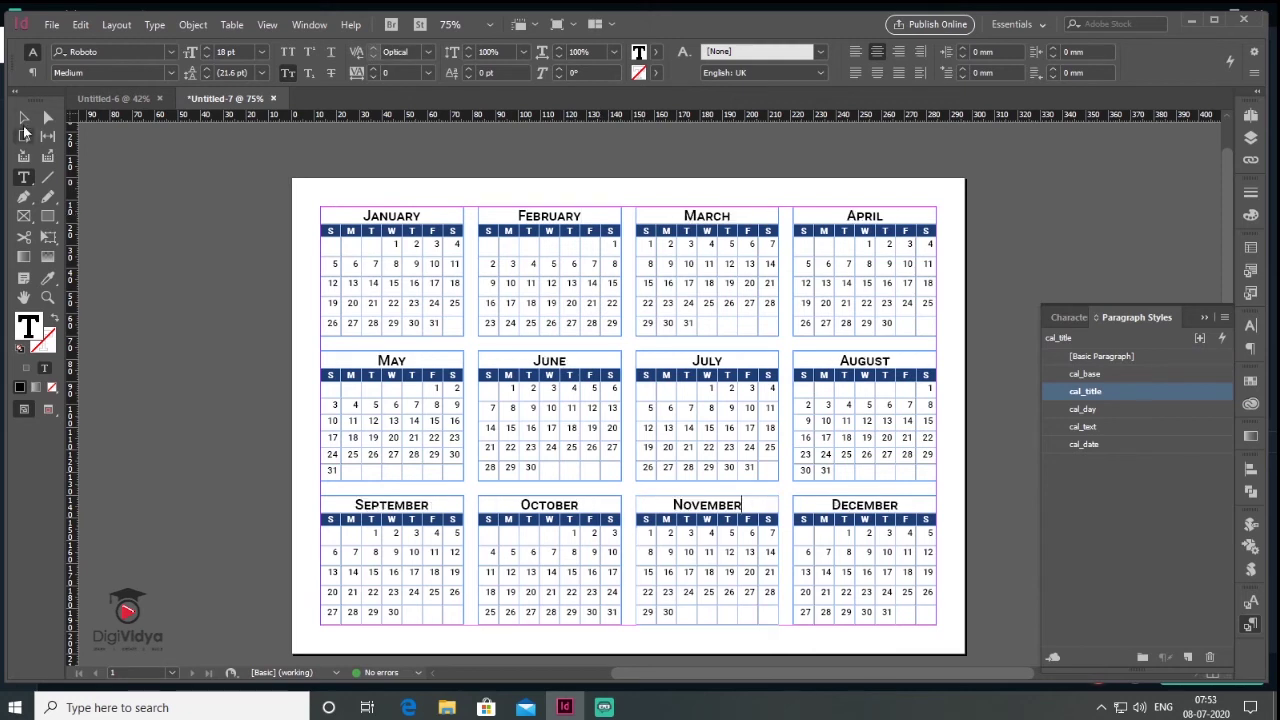
pyautogui.hotkey('ctrl', 'shift', 'a')
pyautogui.press('v')
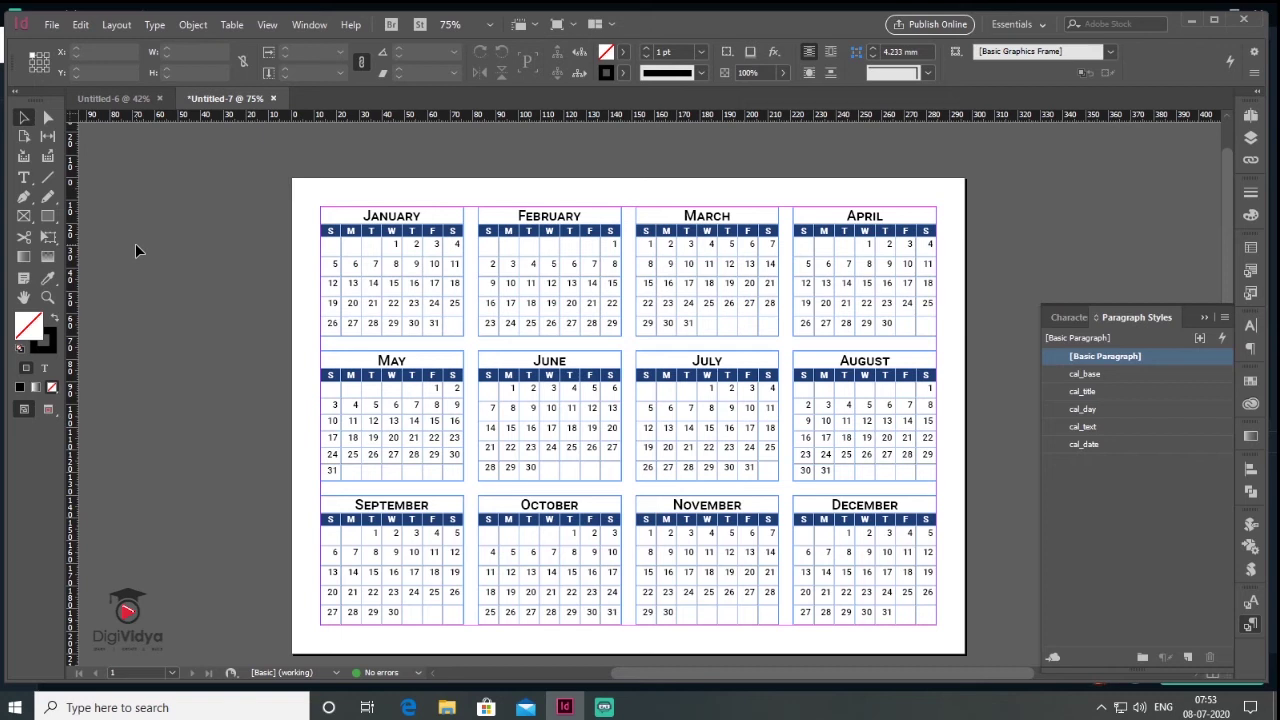
# - Group all twelve month calendars on the page and copy the group
pyautogui.hotkey('ctrl', 'a')
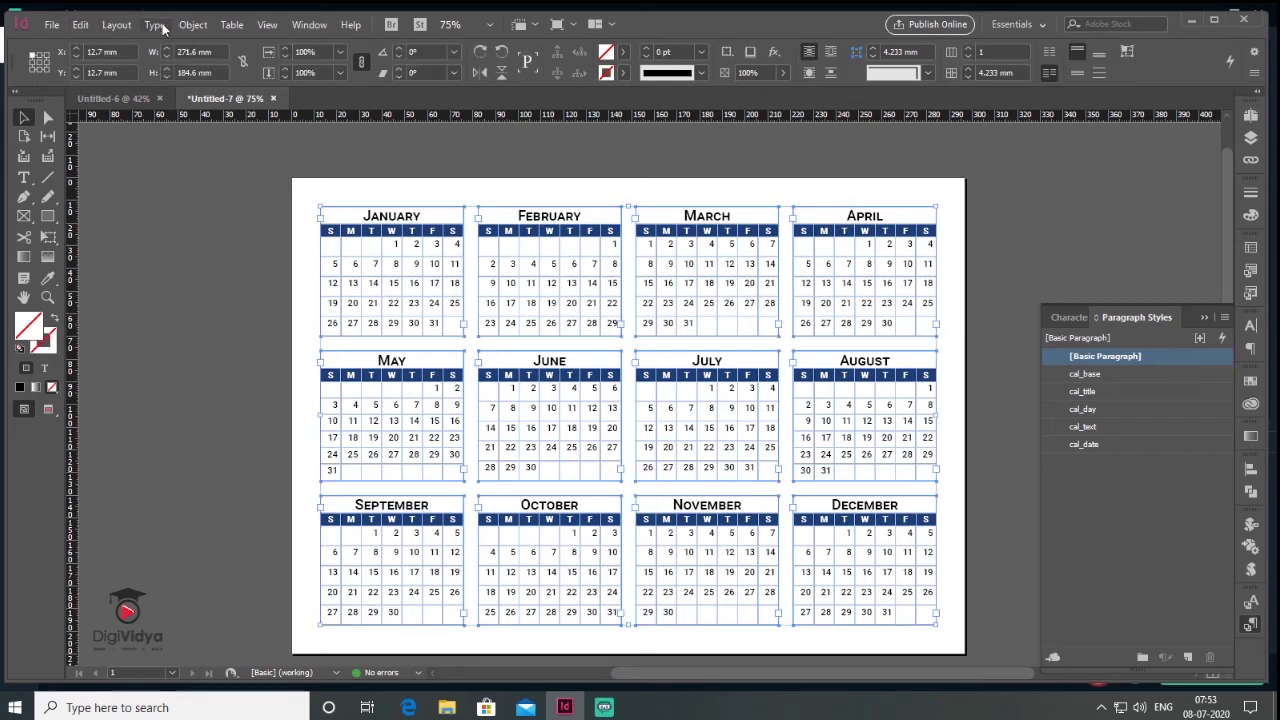
pyautogui.click(193, 24)
pyautogui.click(250, 119)
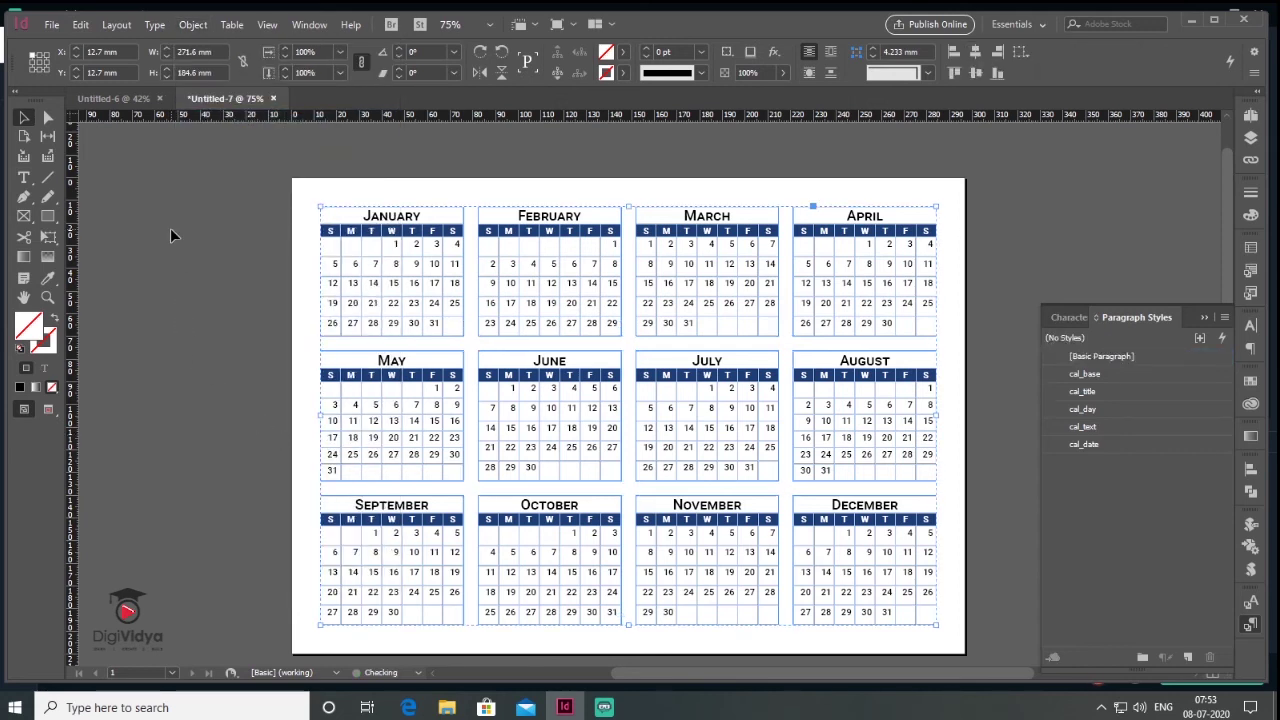
pyautogui.click(81, 24)
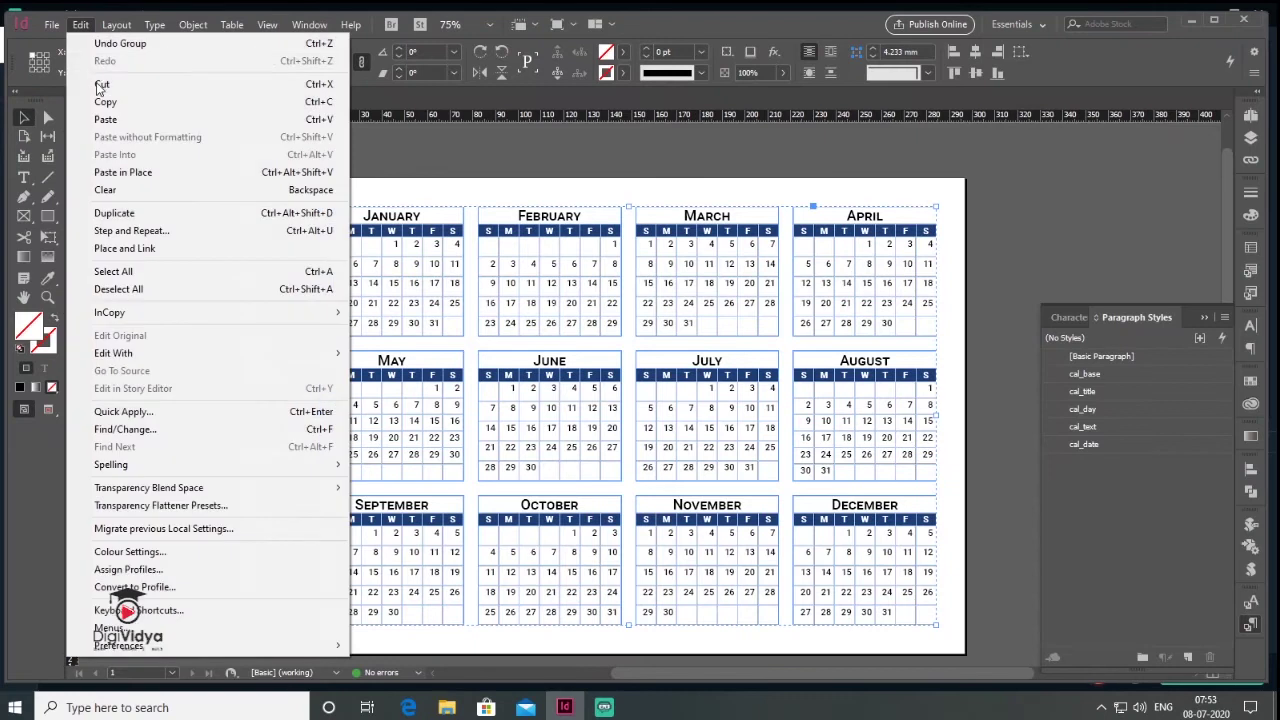
pyautogui.click(110, 103)
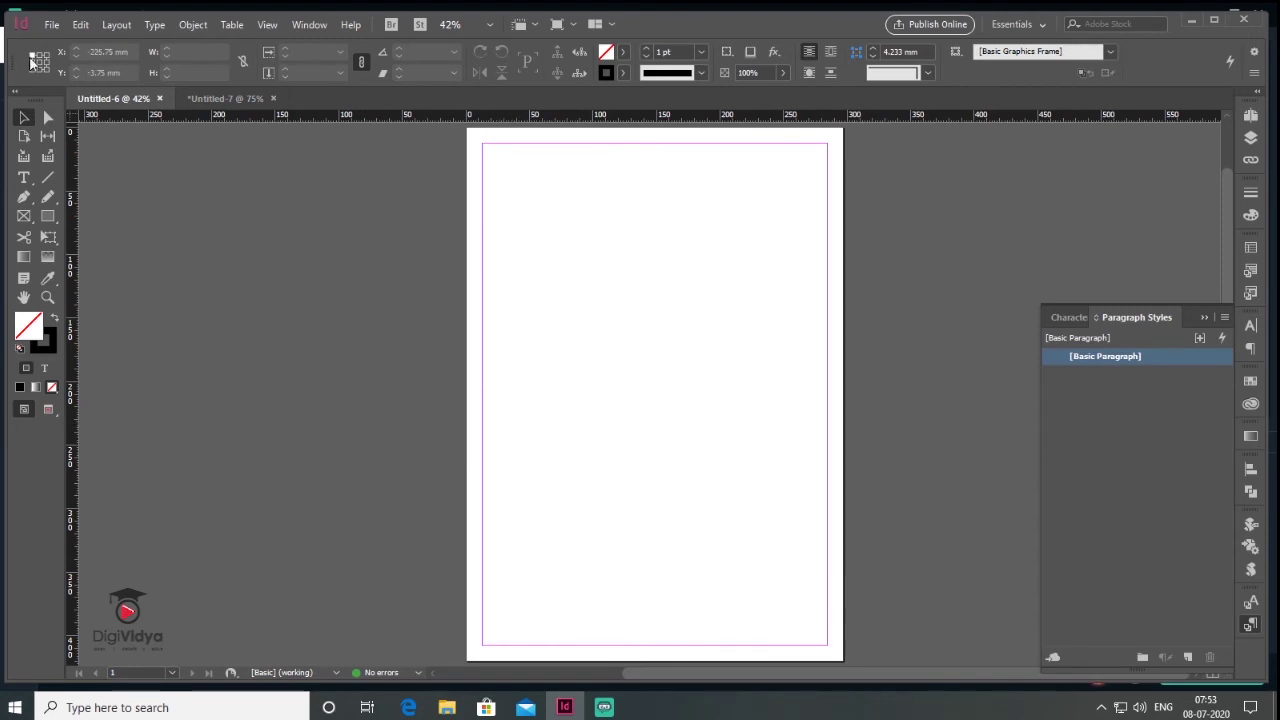
# - Paste the calendar group into the portrait document Untitled-6 and position it in the page's lower half between the side margins
pyautogui.click(81, 24)
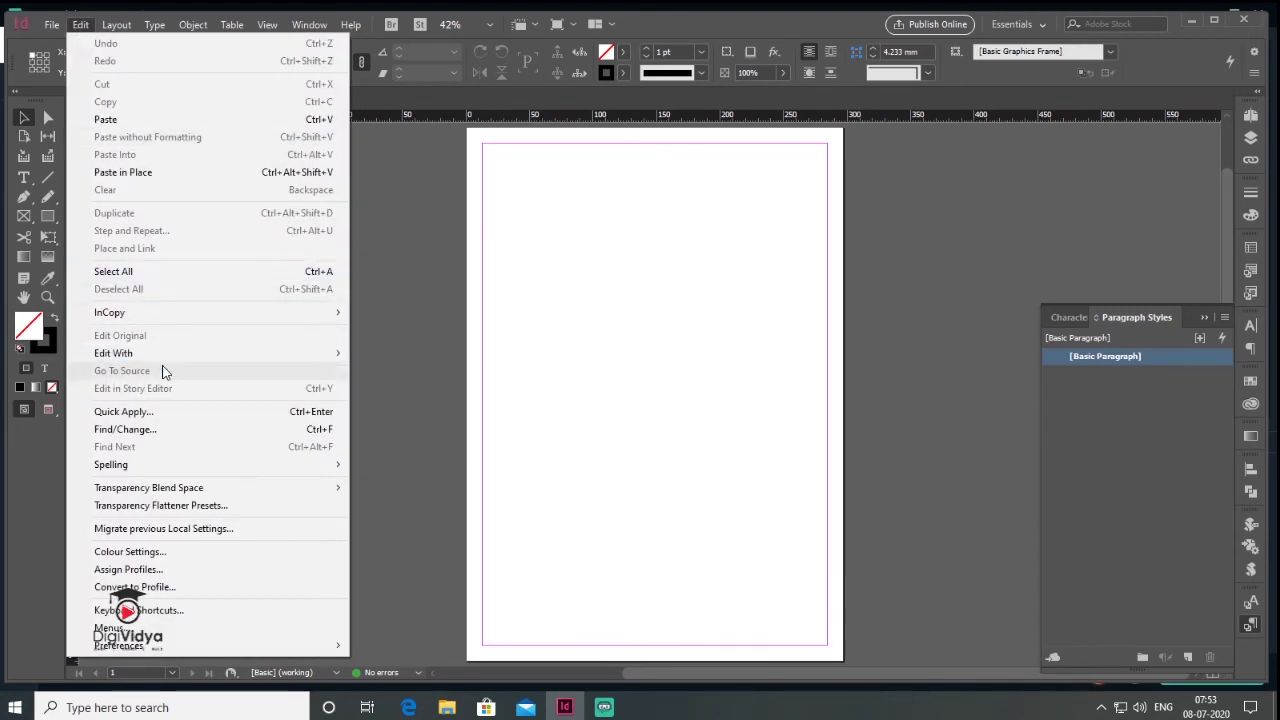
pyautogui.click(184, 175)
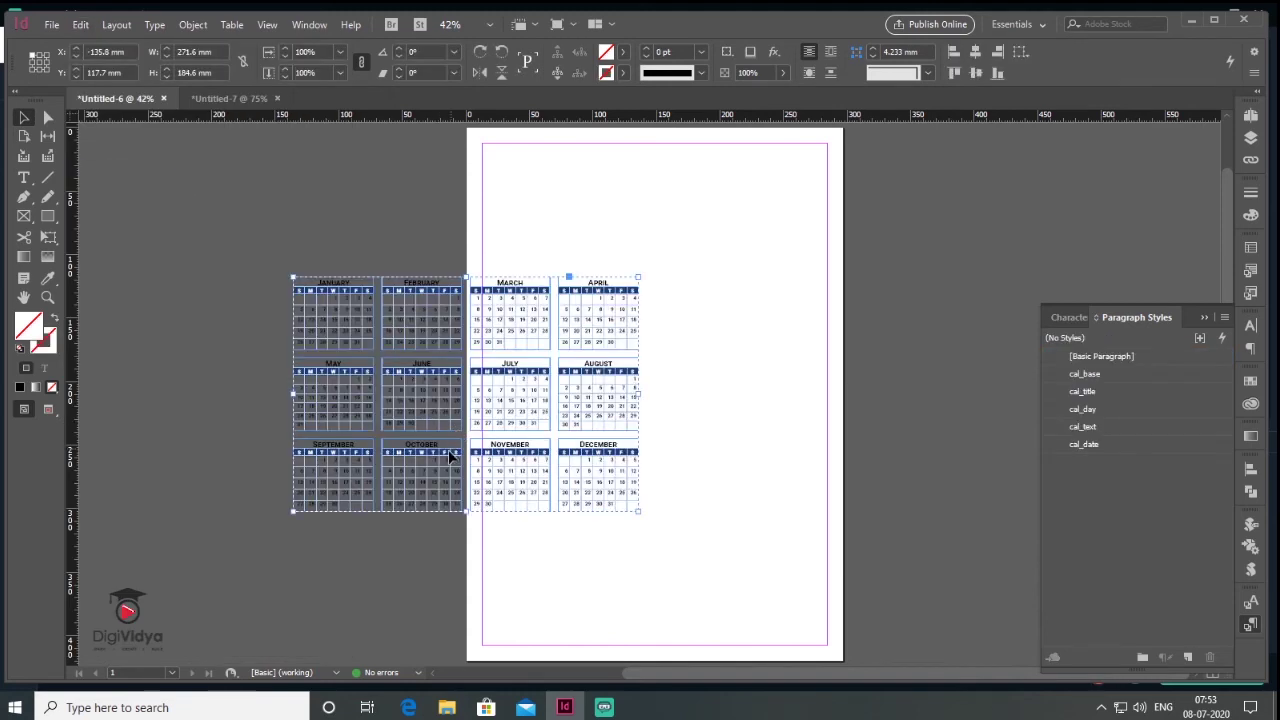
pyautogui.moveTo(467, 455); pyautogui.dragTo(639, 570)
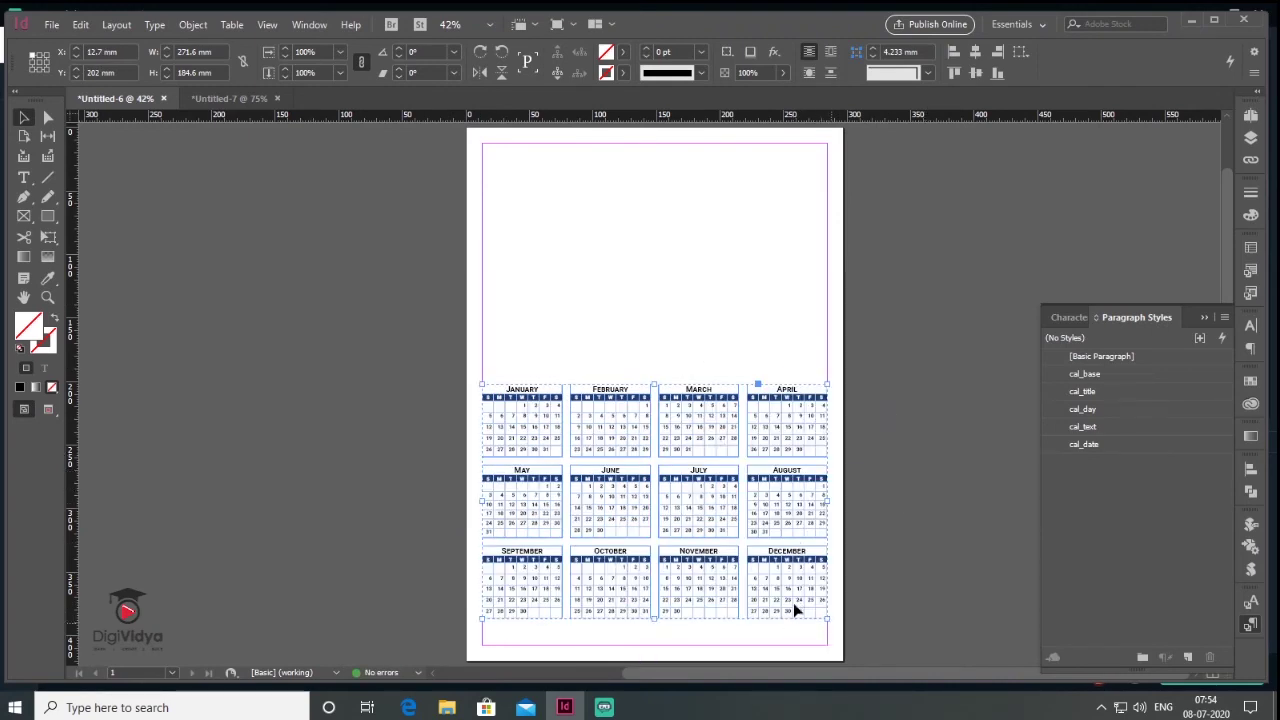
pyautogui.click(873, 426)
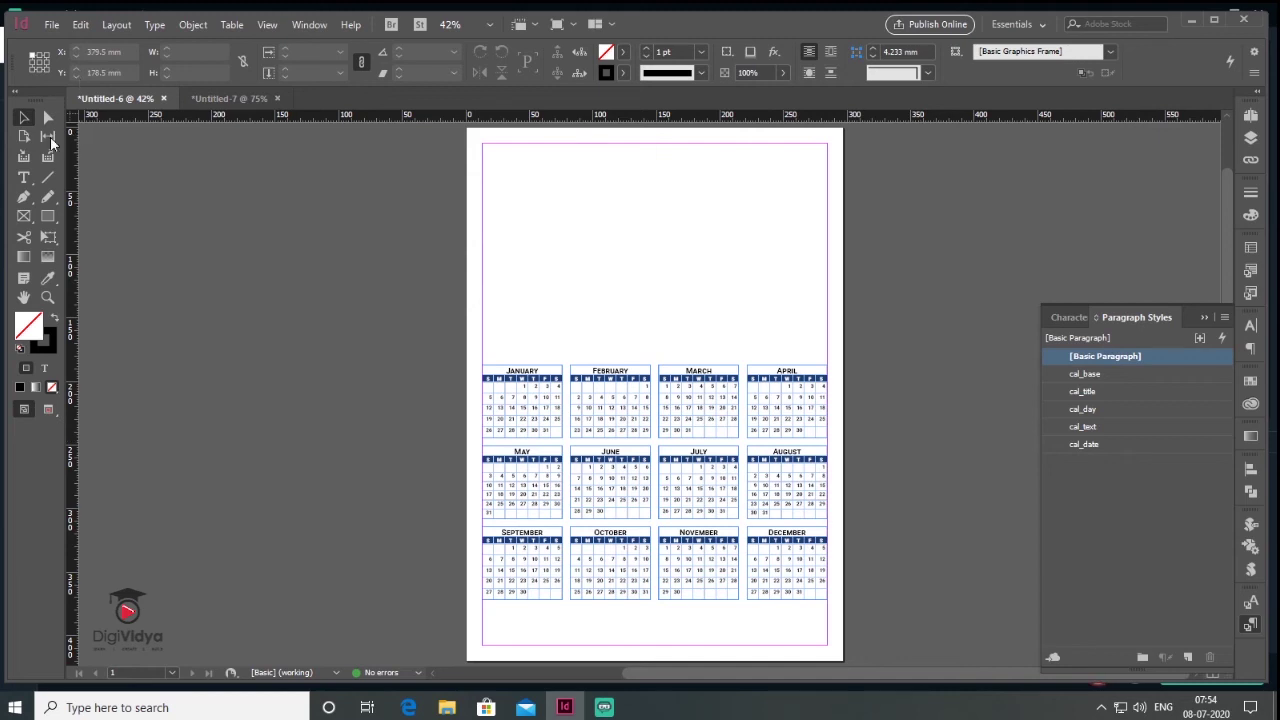
# - Draw a full-width image frame about 297 × 166.5 mm at the page's upper edge and place pexels-photo-1595385 in it
pyautogui.click(24, 216)
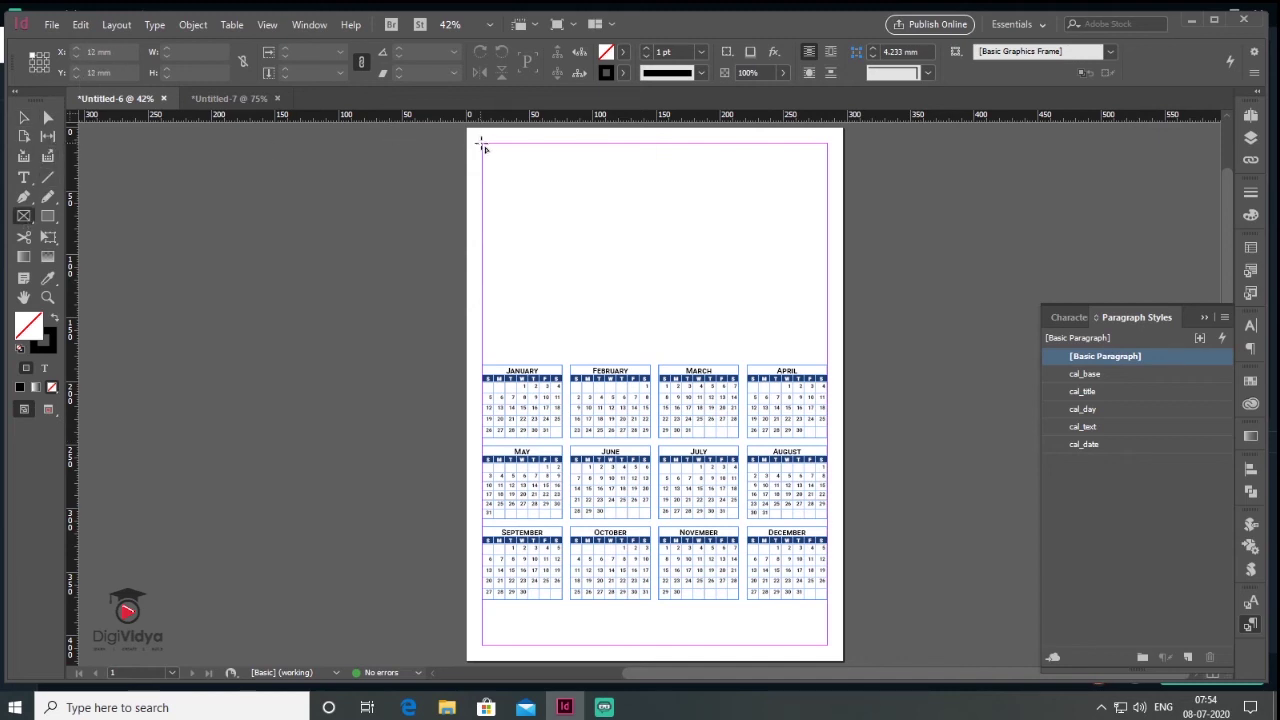
pyautogui.moveTo(469, 130); pyautogui.dragTo(844, 338)
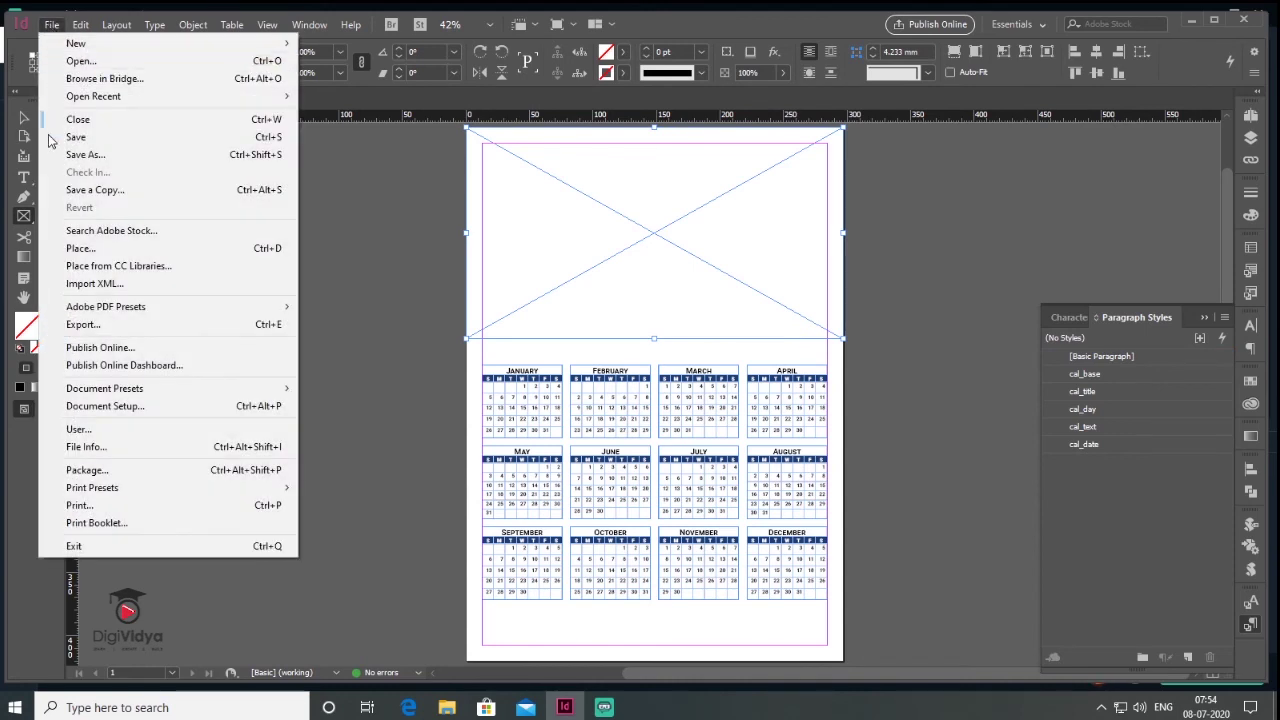
pyautogui.click(172, 248)
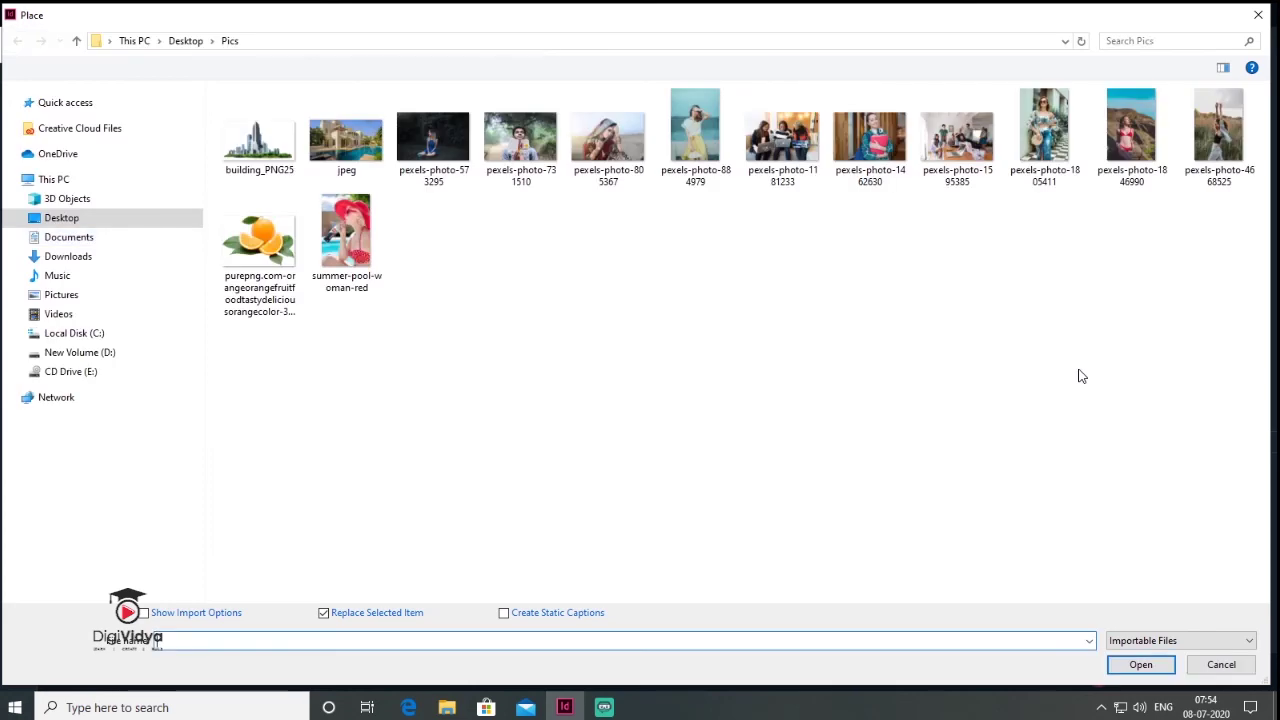
pyautogui.doubleClick(957, 130)
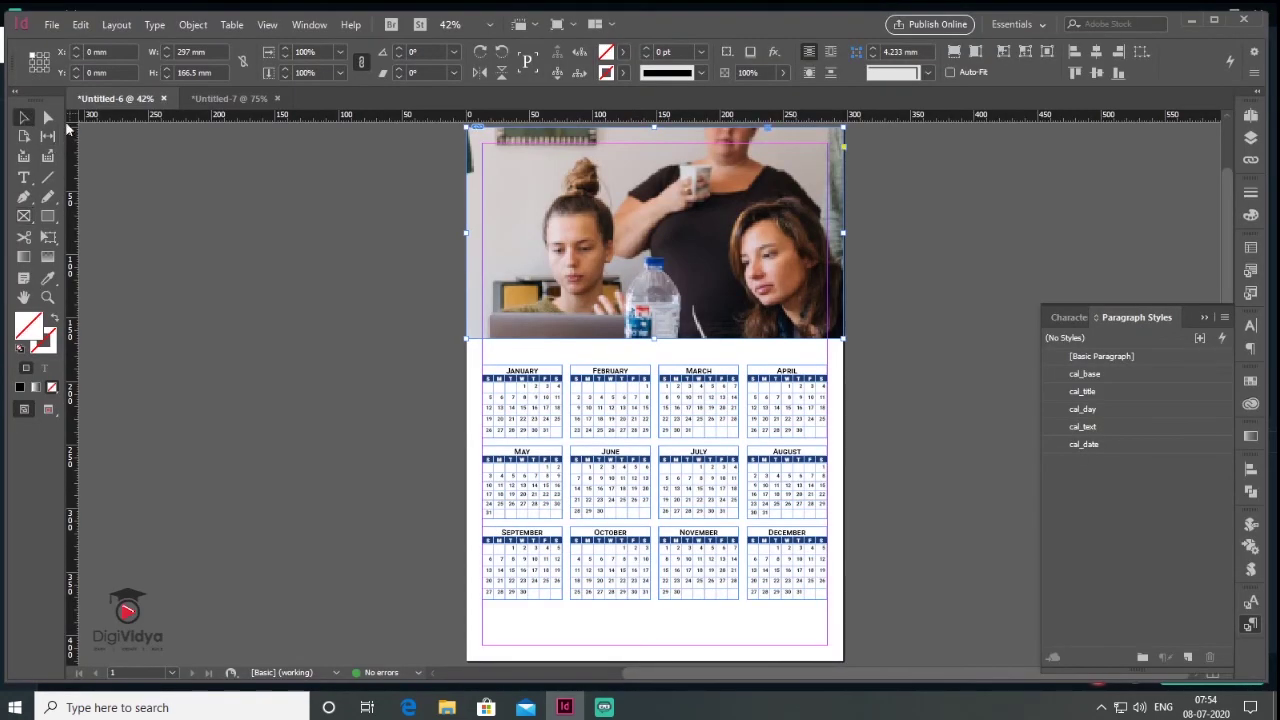
# - Fit the placed photo with Fill Frame Proportionally and deselect it
pyautogui.rightClick(708, 212)
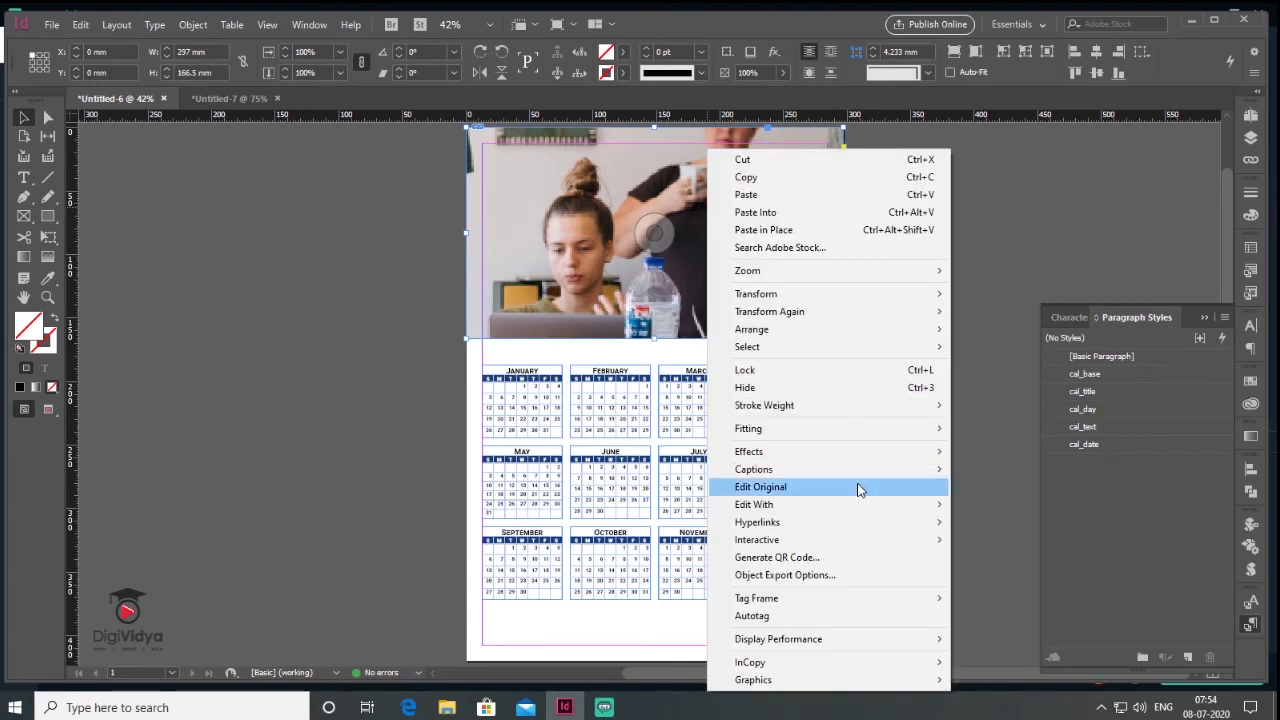
pyautogui.moveTo(860, 440)
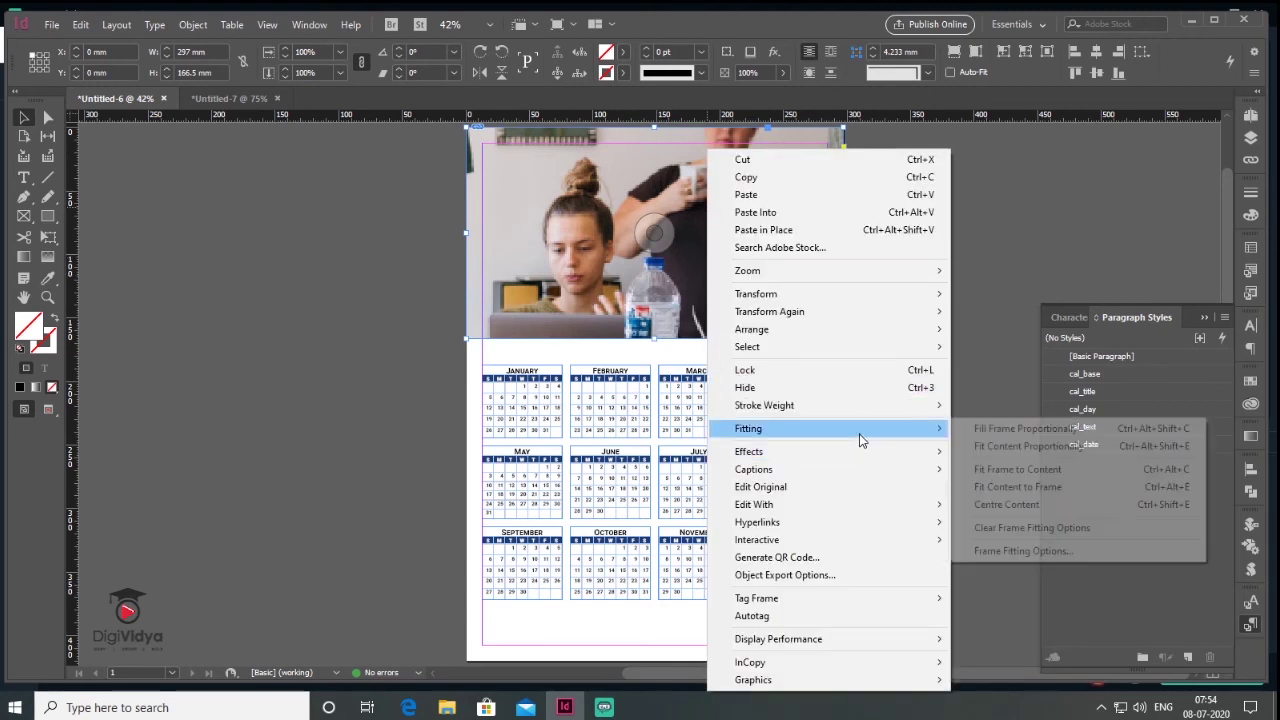
pyautogui.click(1052, 440)
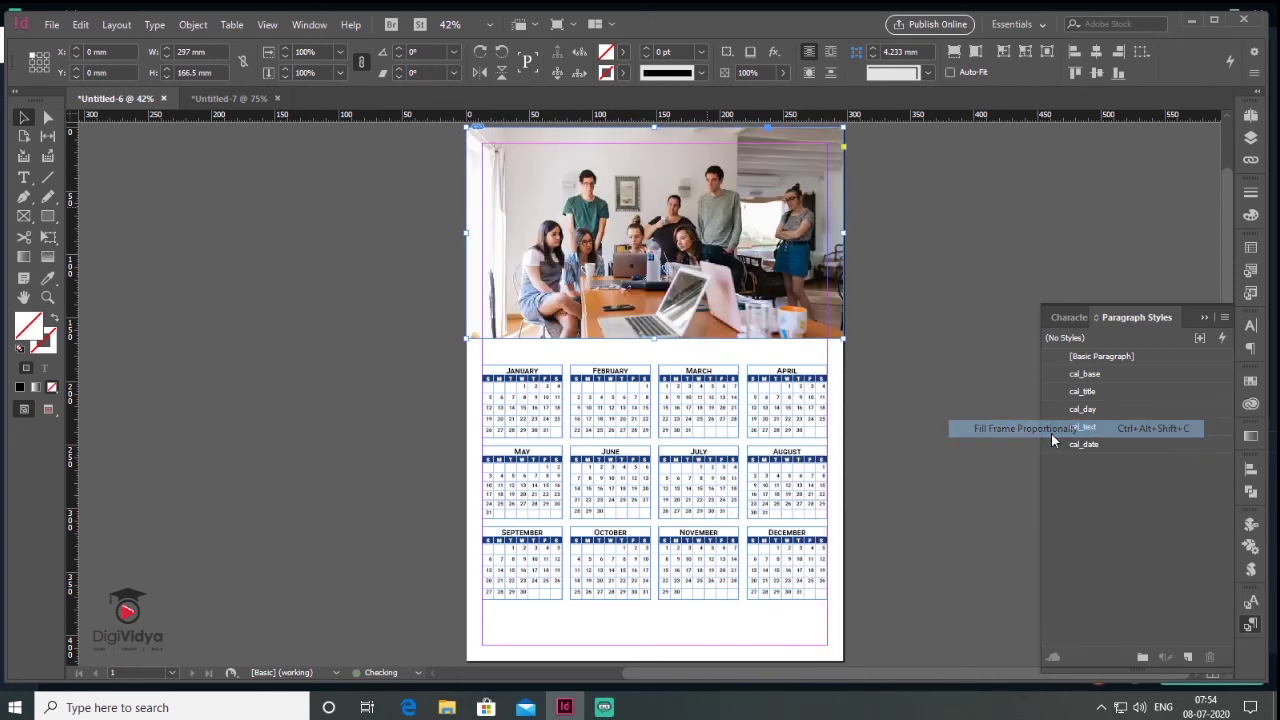
pyautogui.click(949, 392)
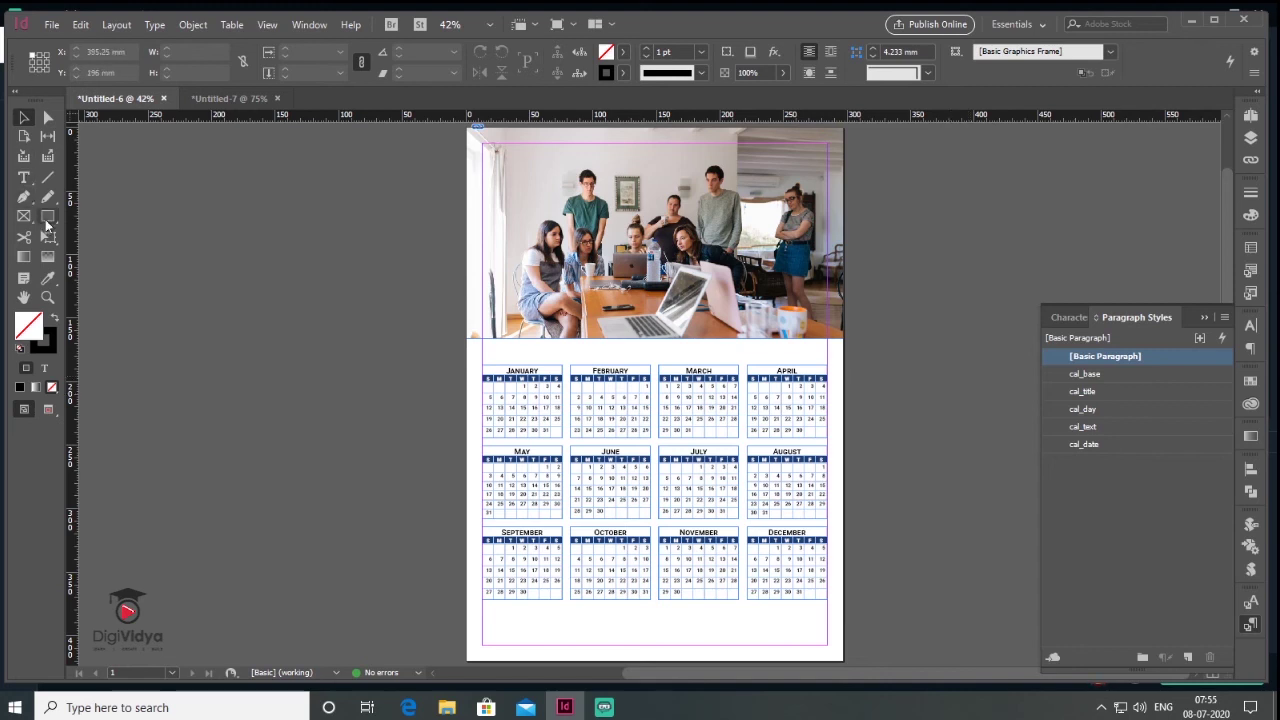
# - Draw a black-filled, strokeless rectangle about 100 × 166 mm over the photo's left part, and shift the photo right to clear it
pyautogui.click(472, 172)
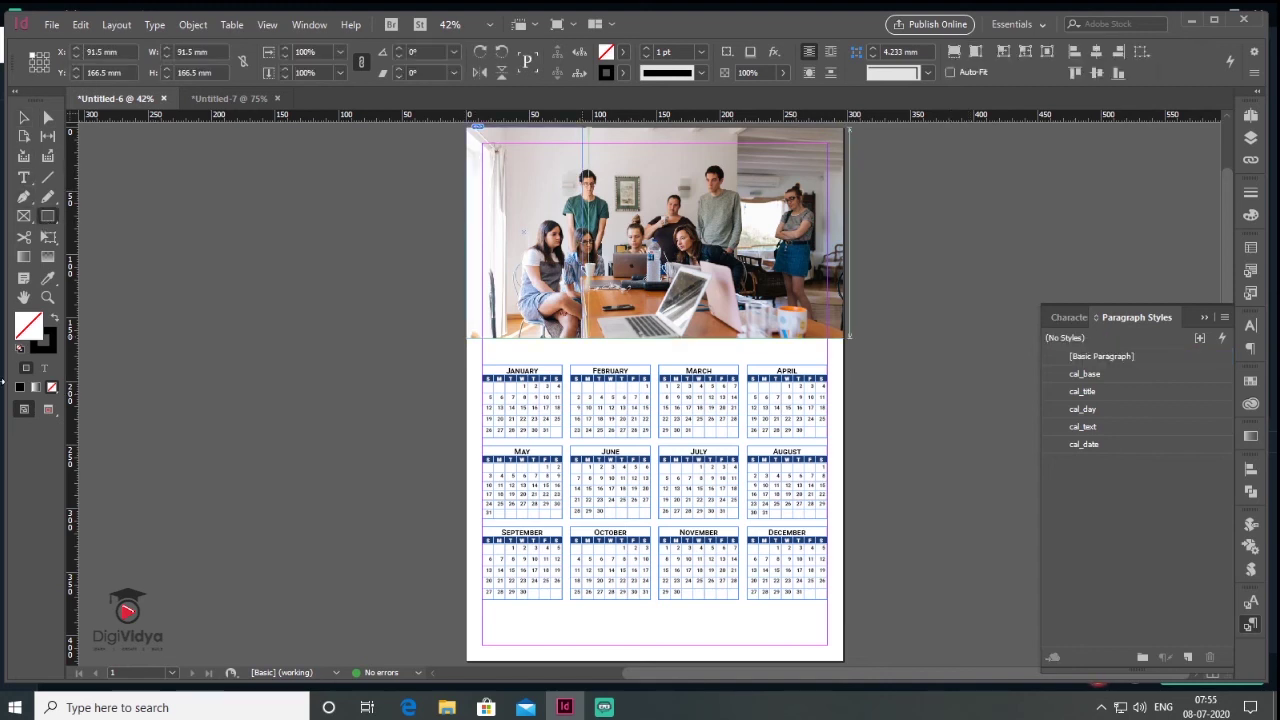
pyautogui.click(56, 320)
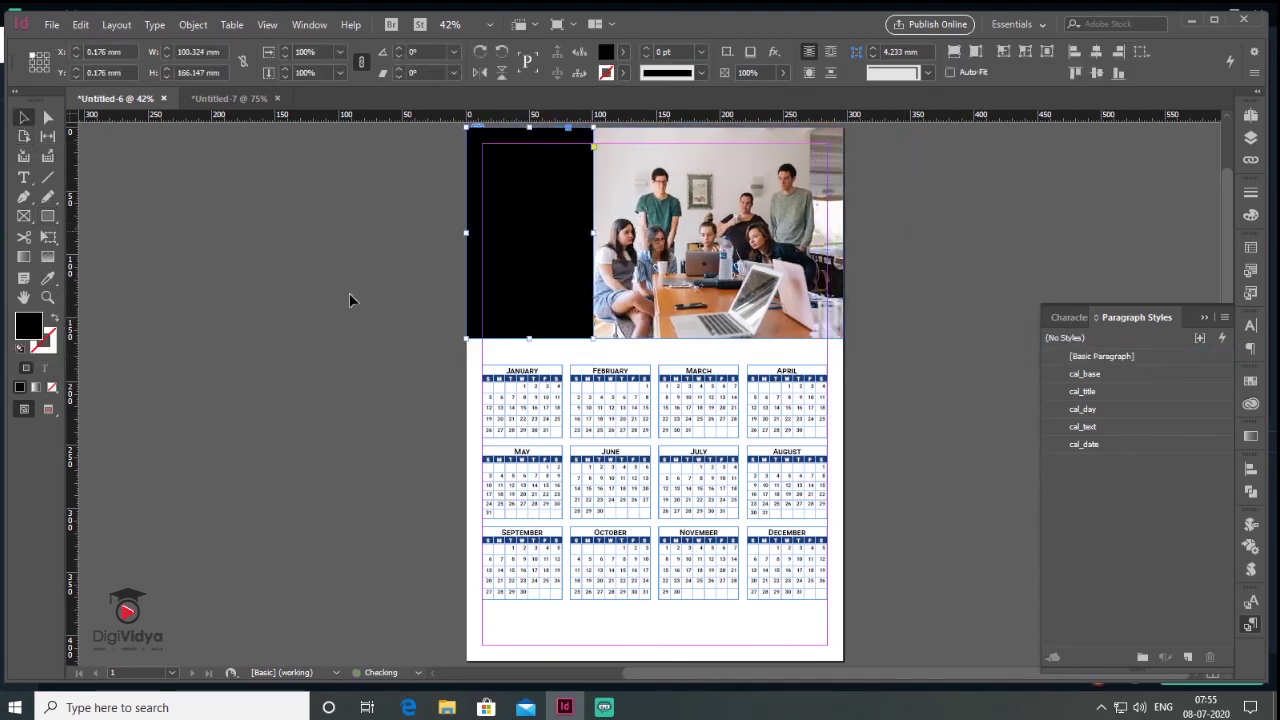
pyautogui.click(351, 294)
# - Create an orange triangle about 34.7 mm in size, rotated -90°, at the black panel's lower left, and duplicate it
pyautogui.press('l')
pyautogui.click(289, 279)
pyautogui.press('Return')
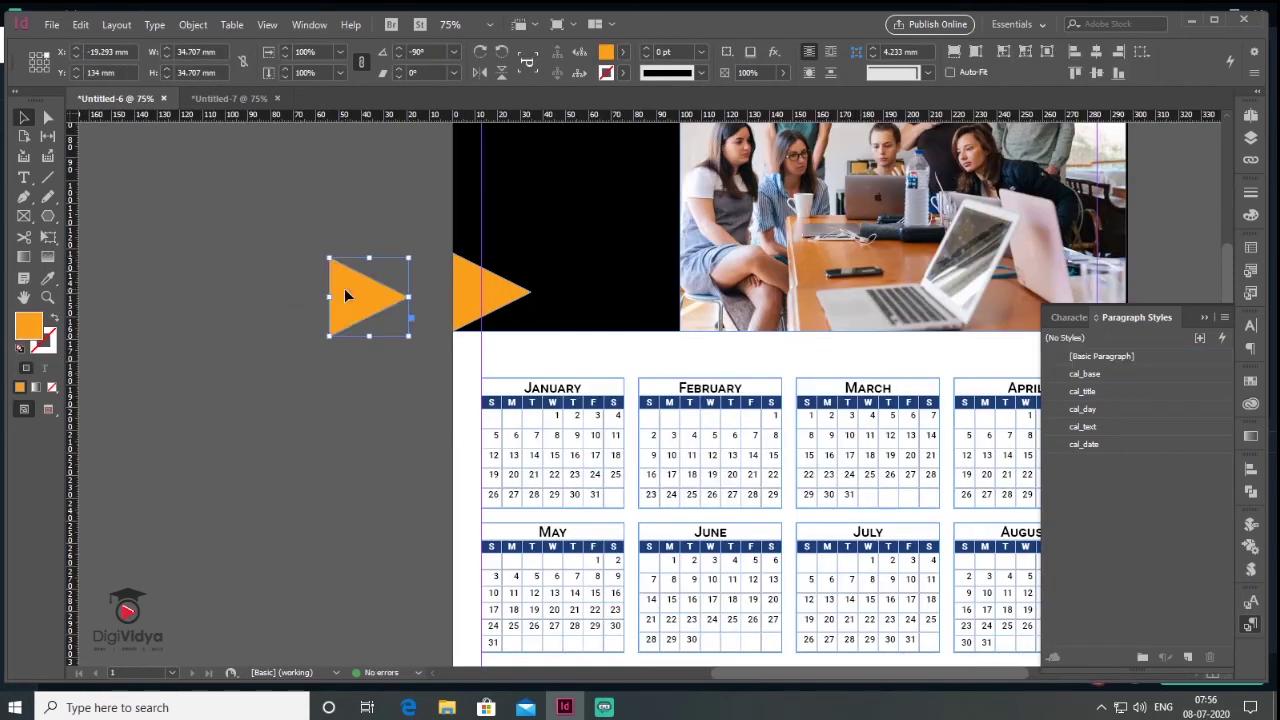
# - Move, rotate and reshape the duplicate triangle to fold down from the orange triangle's tip and lower edge, and fill it red-orange
pyautogui.moveTo(344, 288); pyautogui.dragTo(564, 338)
pyautogui.hotkey('ctrl', '=')
pyautogui.hotkey('ctrl', '=')
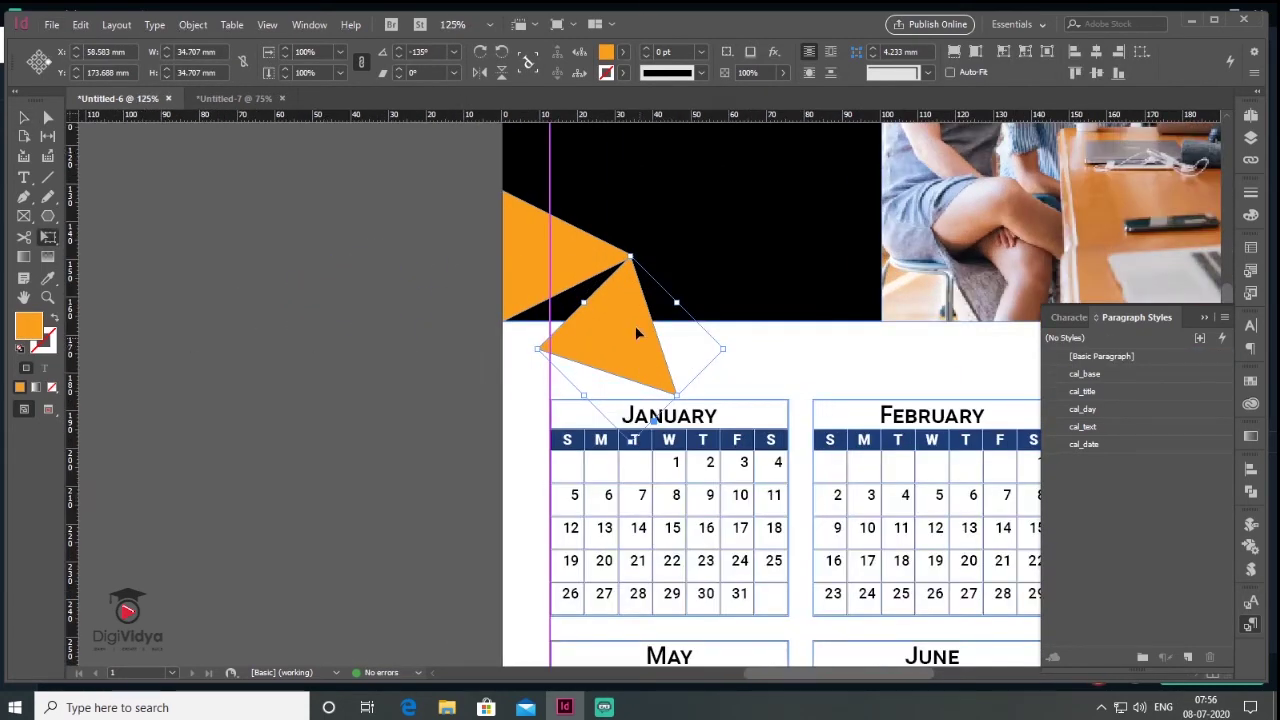
pyautogui.moveTo(580, 450); pyautogui.dragTo(583, 448)
pyautogui.moveTo(655, 300); pyautogui.dragTo(634, 287)
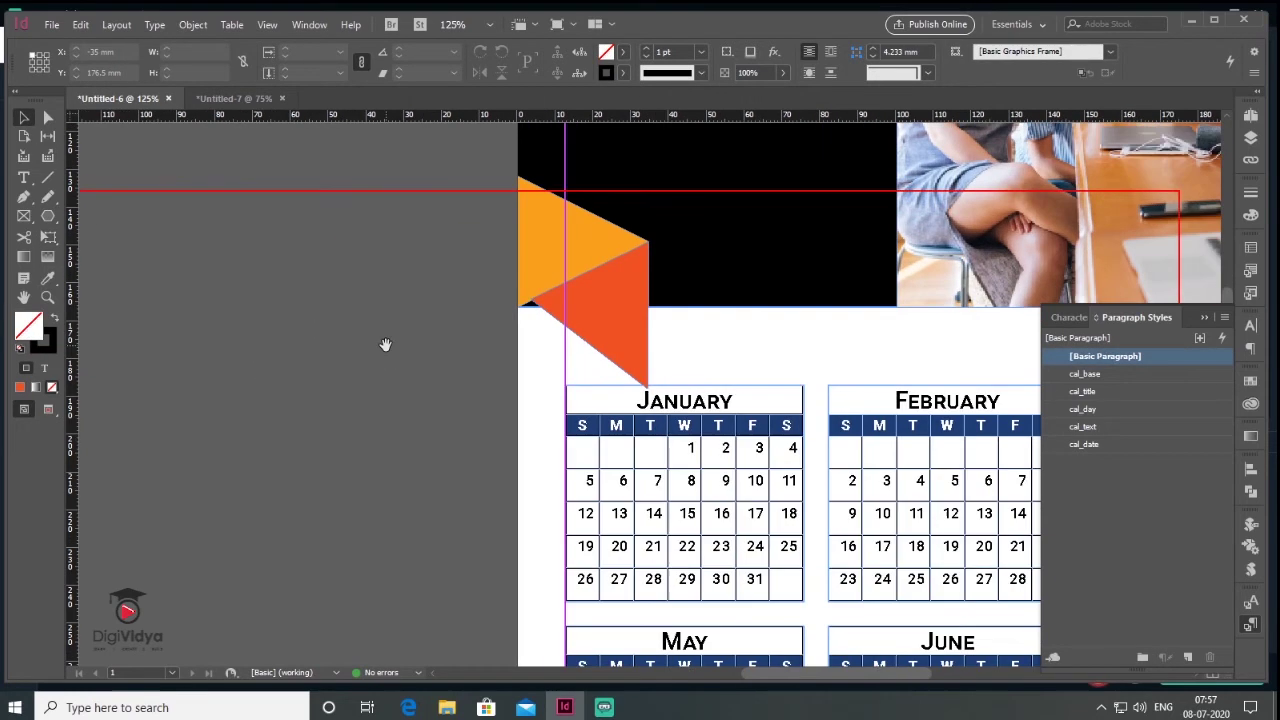
# - Reshape the red-orange triangle so its left corner meets the orange triangle's lower corner at the page edge, and deselect it
pyautogui.moveTo(386, 346); pyautogui.dragTo(315, 393)
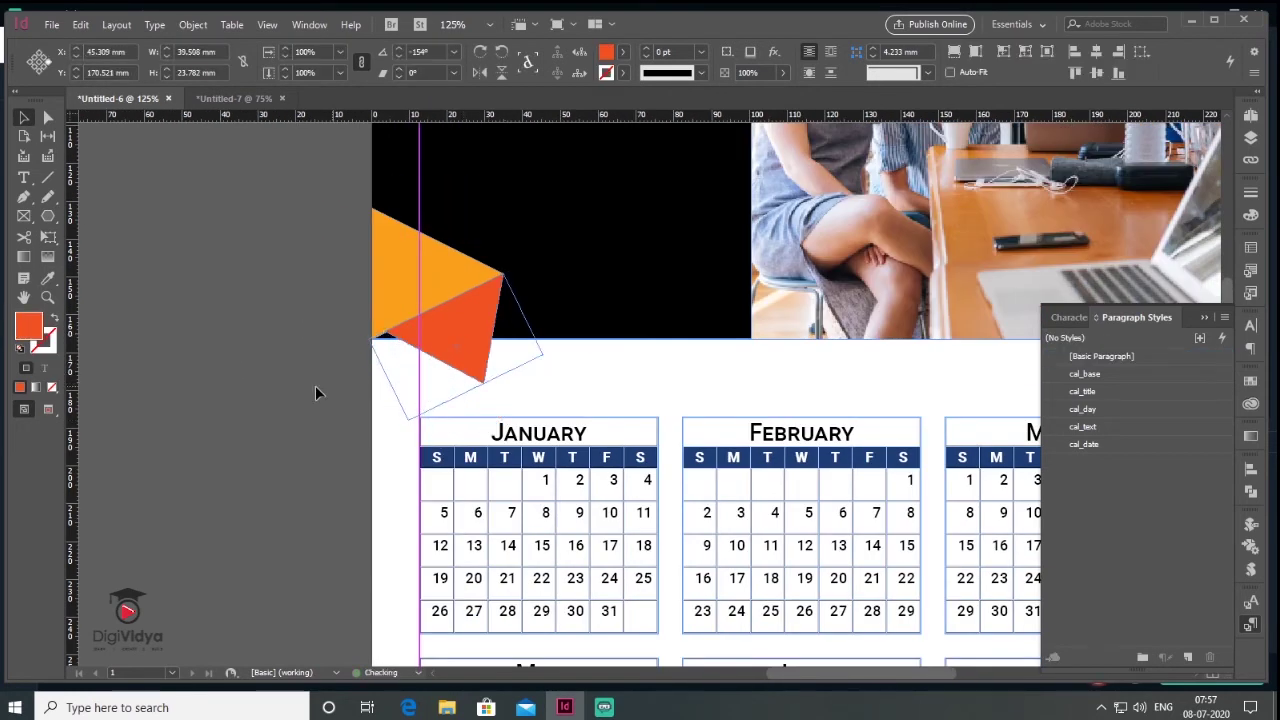
pyautogui.hotkey('ctrl', '-')
pyautogui.click(363, 317)
pyautogui.click(200, 320)
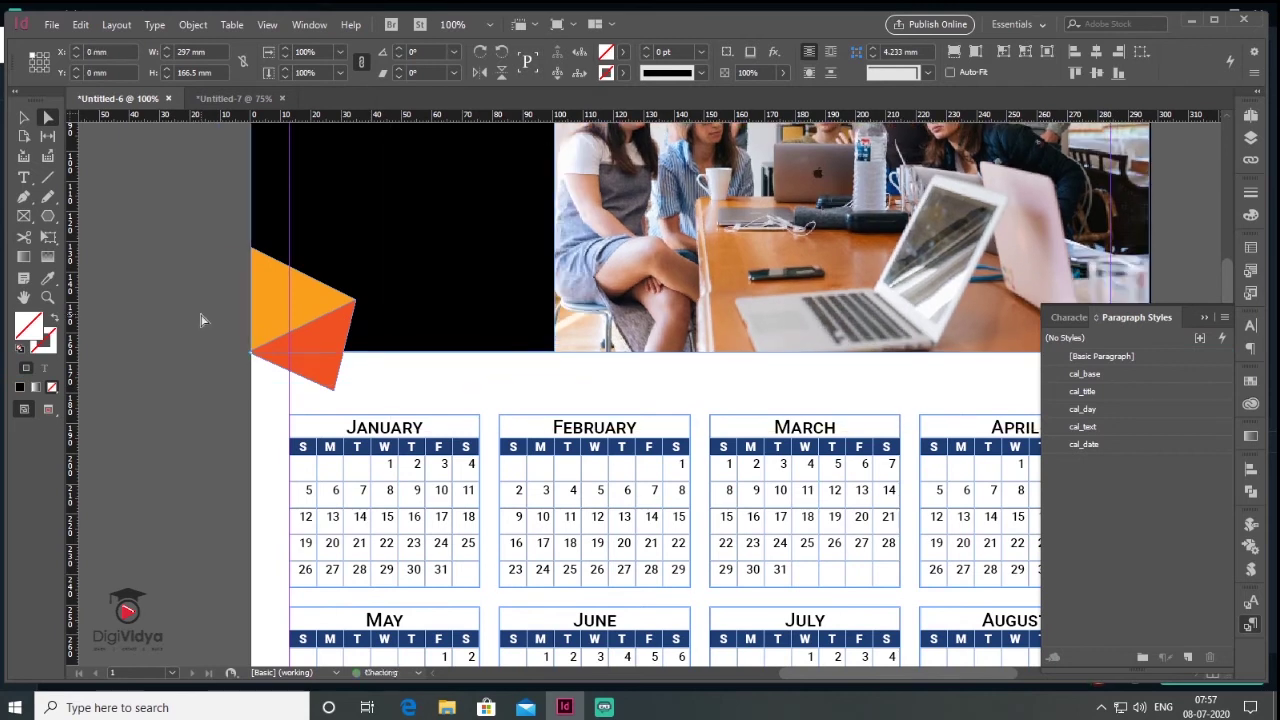
# - Draw a red polygon with the Pen tool from the triangles' shared tip, tapering along the photo's lower edge to the page's right side
pyautogui.scroll(3, 370, 490)
pyautogui.click(370, 490)
pyautogui.press('p')
pyautogui.moveTo(362, 495); pyautogui.dragTo(358, 532)
pyautogui.hotkey('ctrl', '-')
pyautogui.hotkey('ctrl', '-')
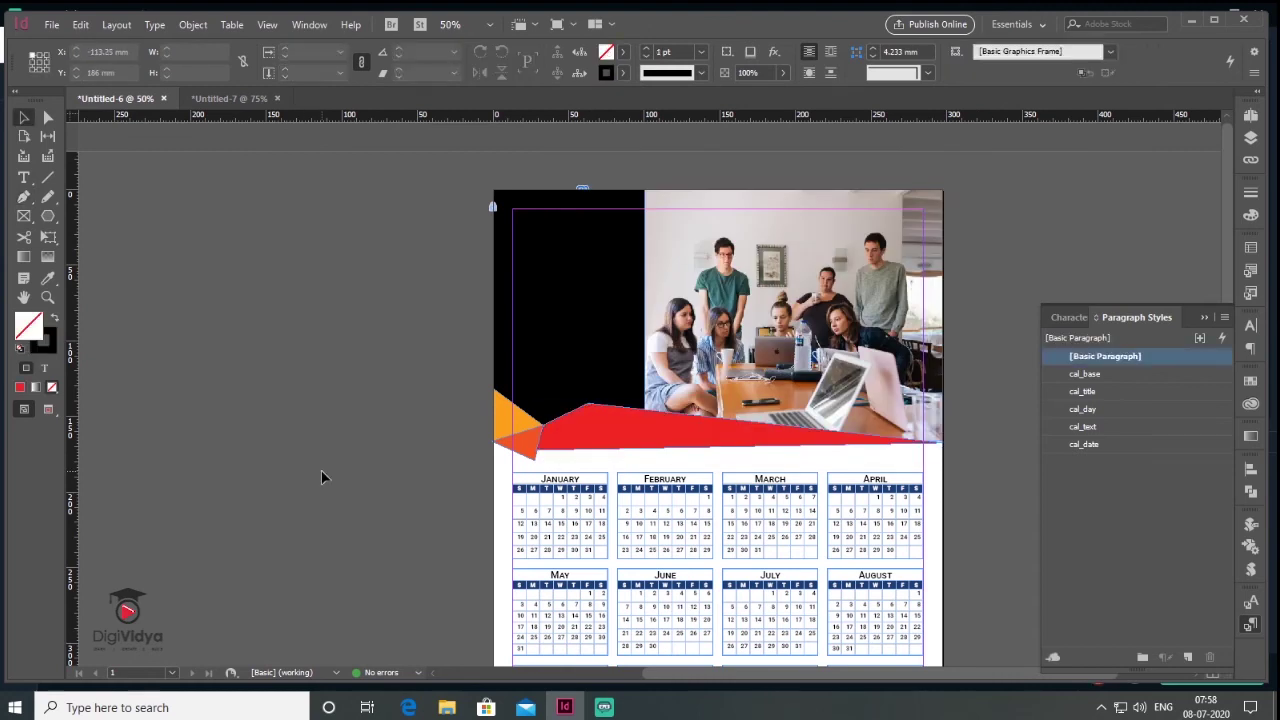
# - Add a text frame about 72.5 × 70.5 mm on the black panel reading LEARN FREE in red over two lines
pyautogui.hotkey('ctrl', '=')
pyautogui.press('t')
pyautogui.moveTo(395, 235); pyautogui.dragTo(559, 394)
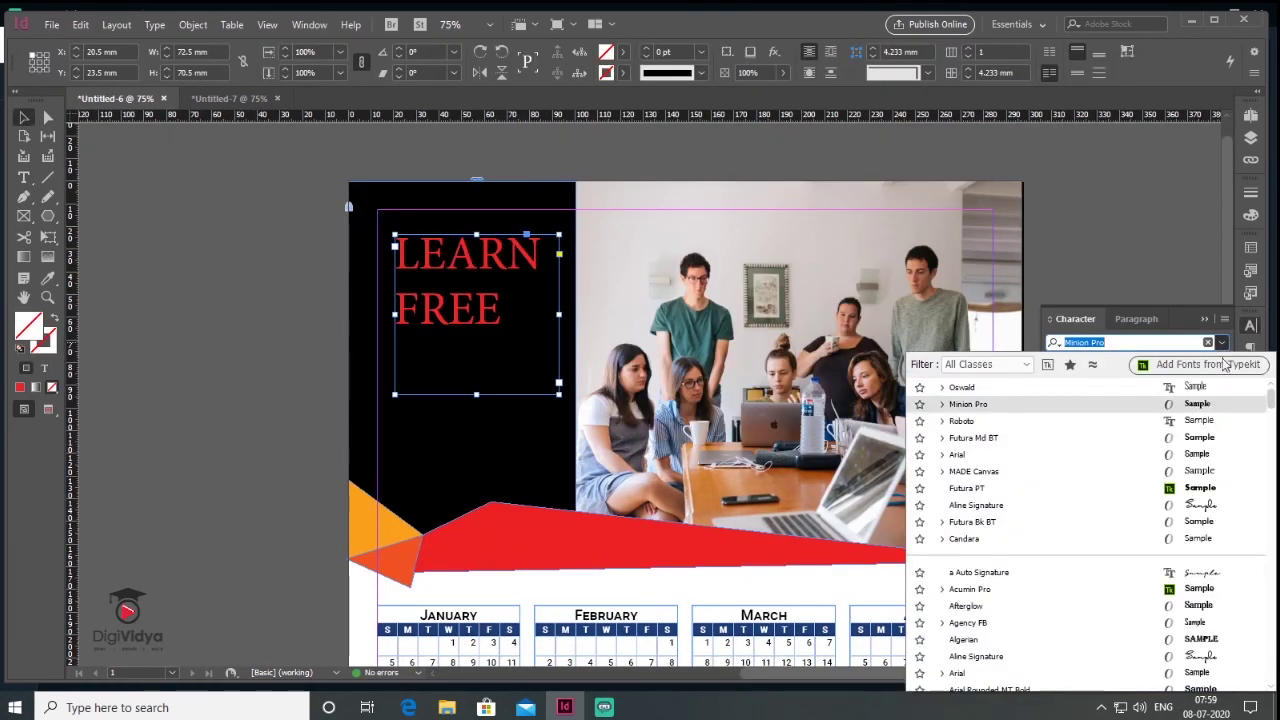
# - Format the LEARN FREE heading in Futura Md BT Bold, tighten its leading and move it lower on the black panel
pyautogui.click(973, 437)
pyautogui.click(1221, 363)
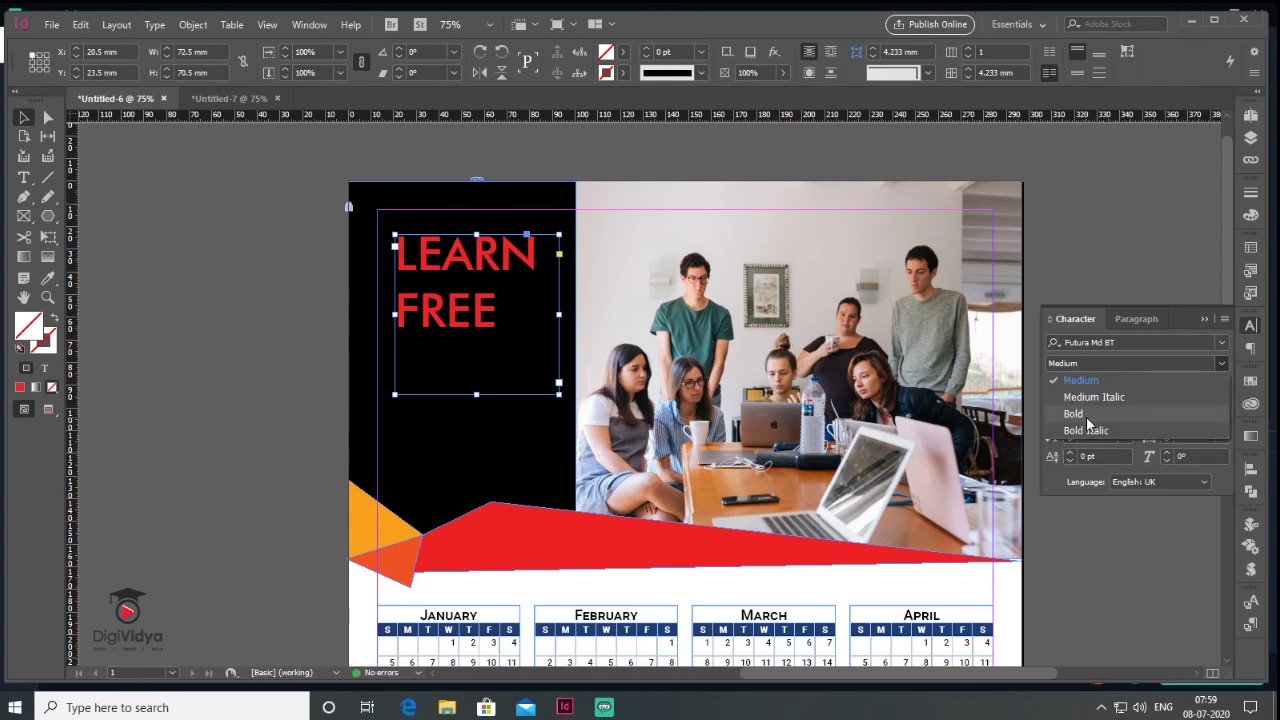
pyautogui.click(1075, 409)
pyautogui.click(1221, 389)
pyautogui.click(1203, 611)
pyautogui.moveTo(480, 290); pyautogui.dragTo(470, 380)
# - Add white text reading DIGIVIDYA above the heading and the tagline LEARN ANYTIME ANYWHERE directly below it
pyautogui.press('t')
pyautogui.moveTo(561, 210); pyautogui.dragTo(376, 253)
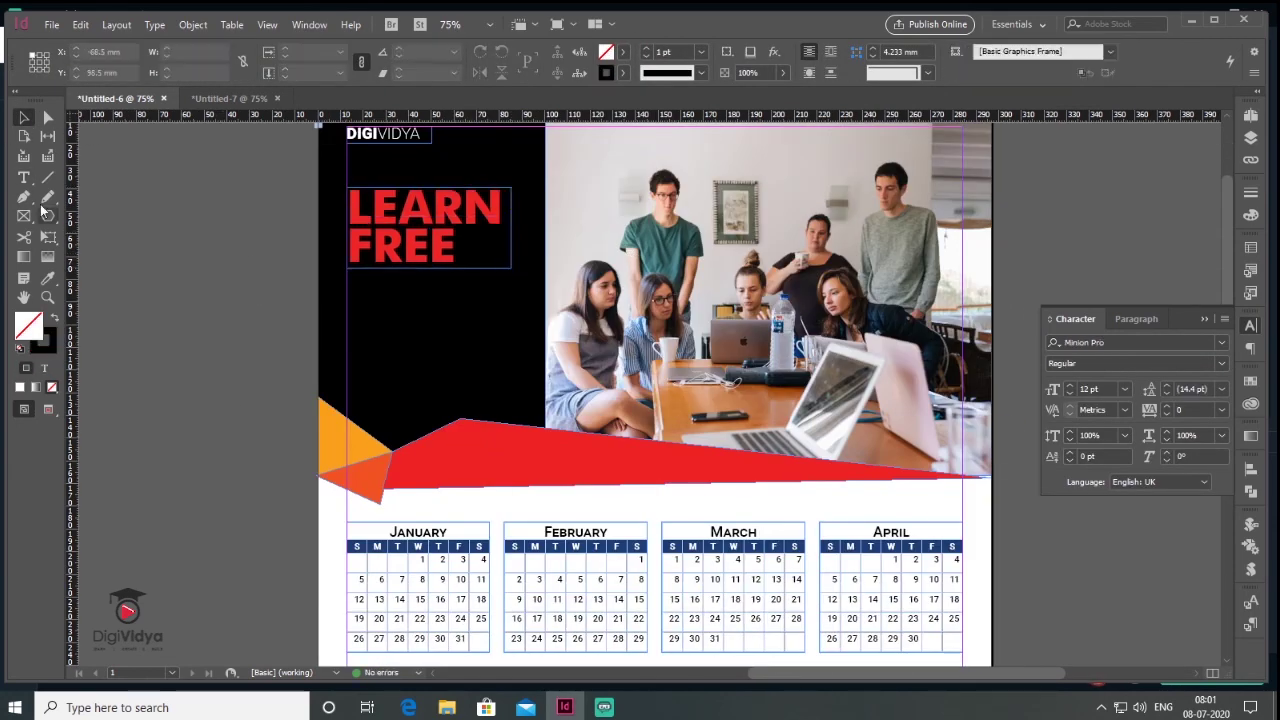
pyautogui.press('t')
pyautogui.moveTo(347, 272); pyautogui.dragTo(530, 326)
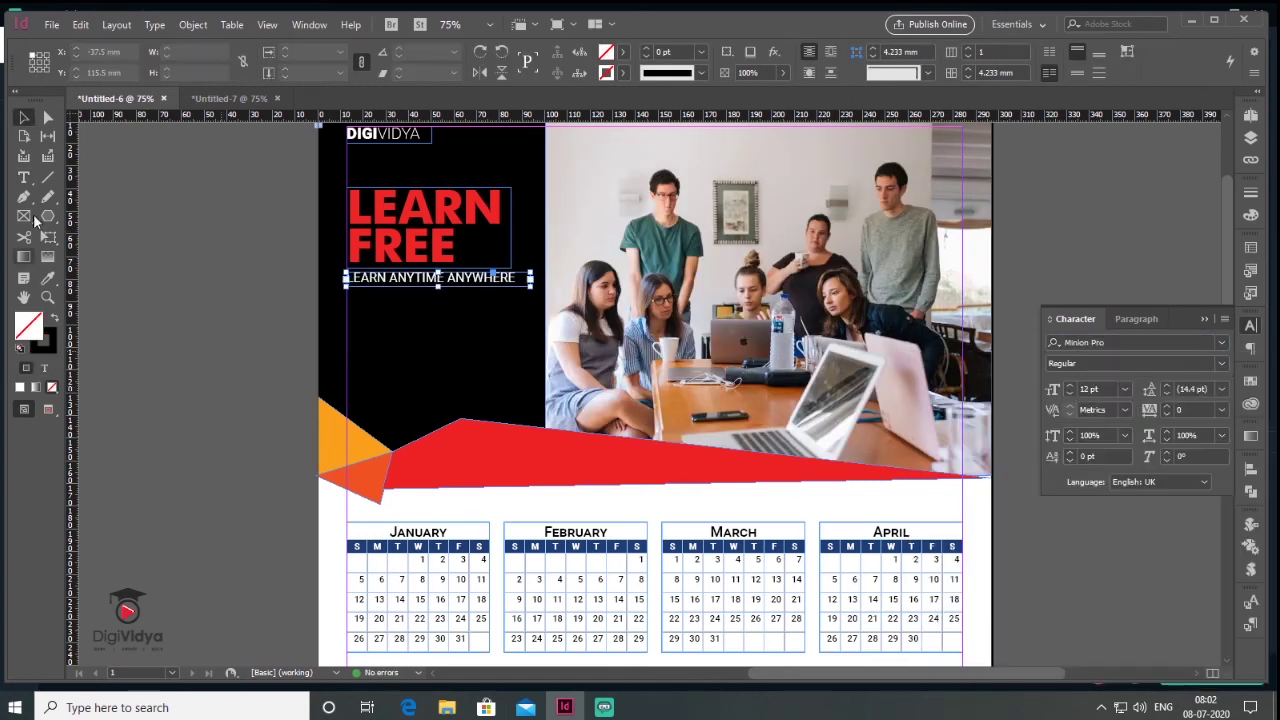
# - Add white Calendar and 2020 text below the tagline, with 2020 in Afterglow at 39 pt offset to the lower right
pyautogui.press('t')
pyautogui.moveTo(347, 305); pyautogui.dragTo(522, 339)
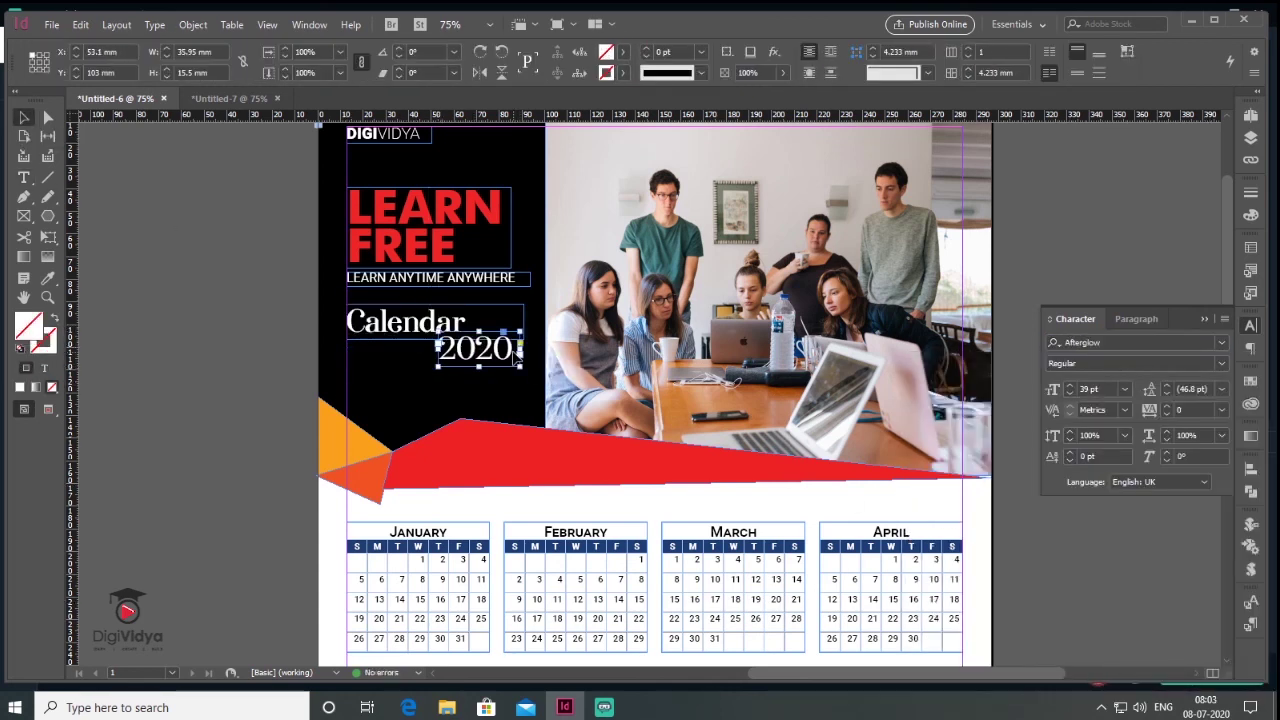
# - Place the Instagram, Twitter and Facebook icons in a row at the photo's upper right corner
pyautogui.click(51, 24)
pyautogui.click(75, 246)
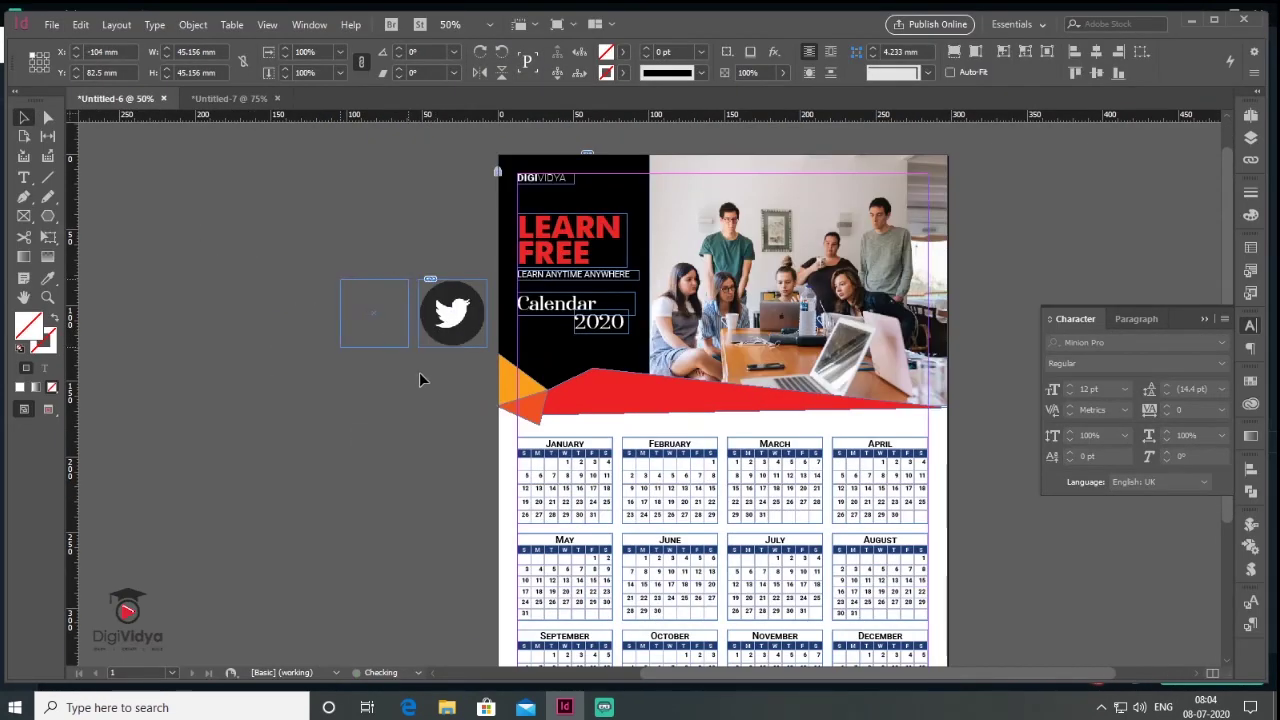
pyautogui.rightClick(885, 180)
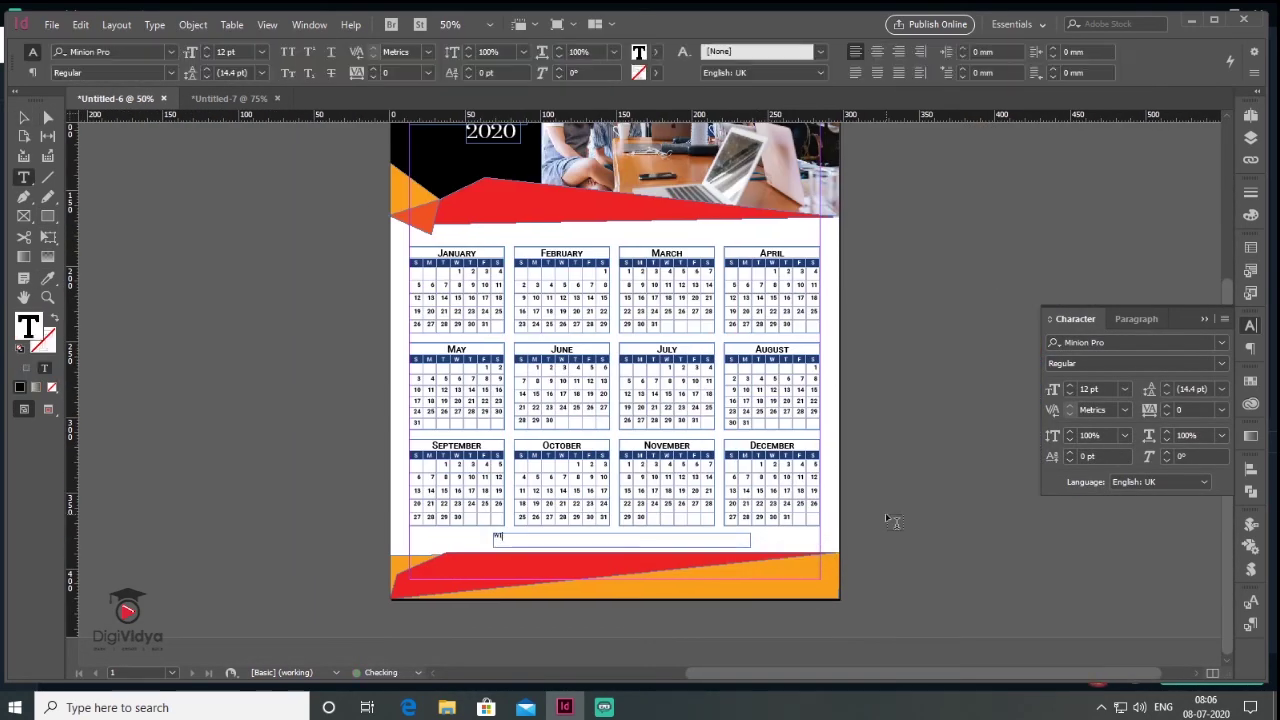
# - Add WISH YOU A VERY HAPPY NEW YEAR beneath the month grid, centred in 24 pt Oswald Bold with a grey fill
pyautogui.write('ISH YOU A VERY HAPPY NEW YEAR')
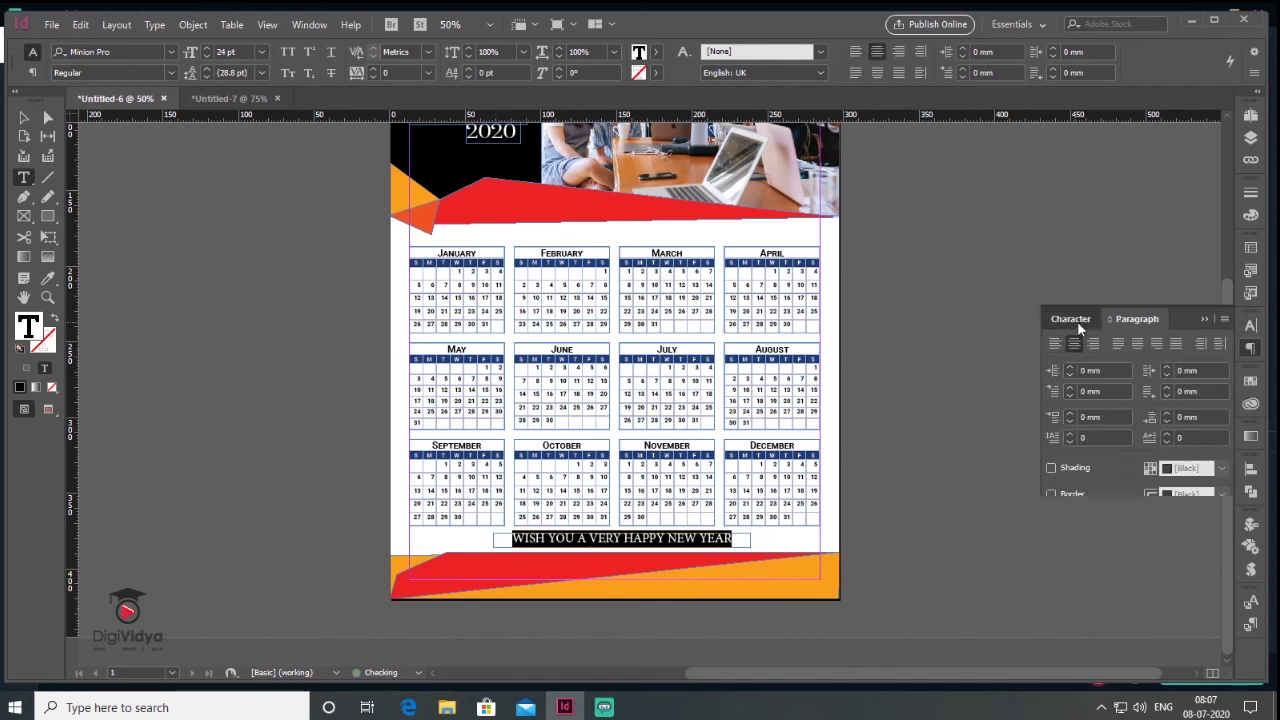
pyautogui.click(1221, 342)
pyautogui.click(1220, 348)
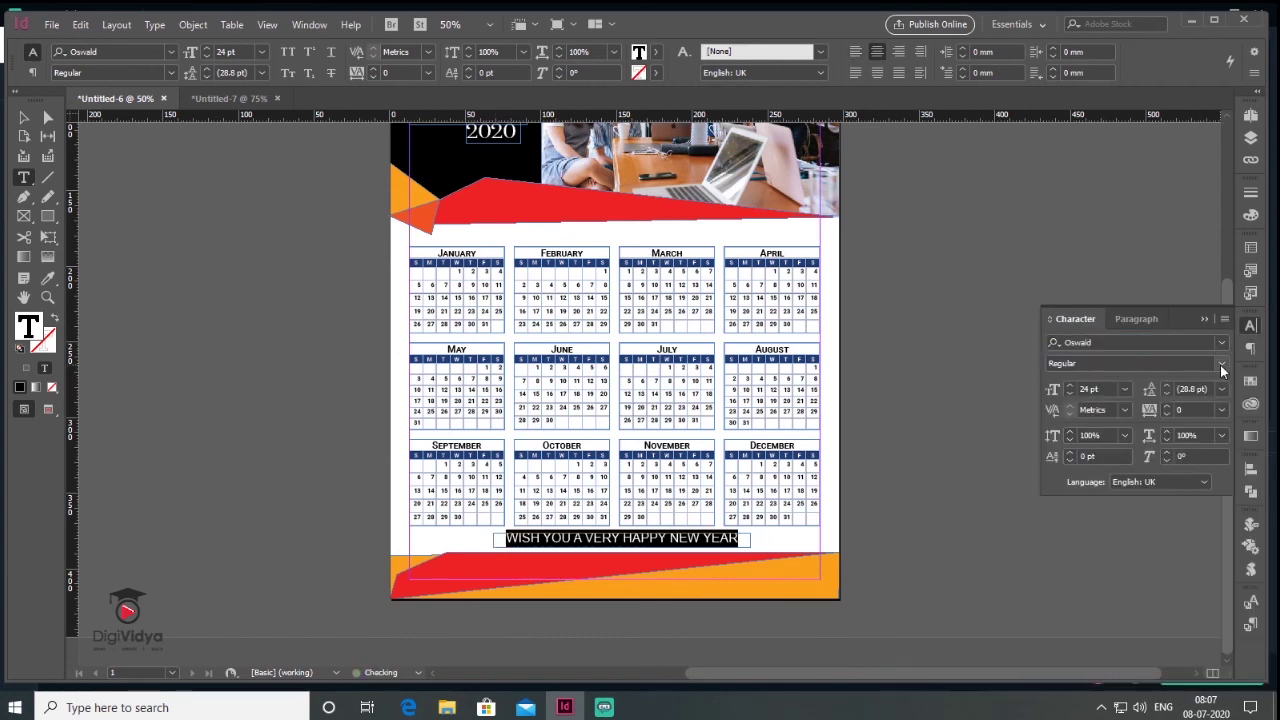
pyautogui.click(24, 117)
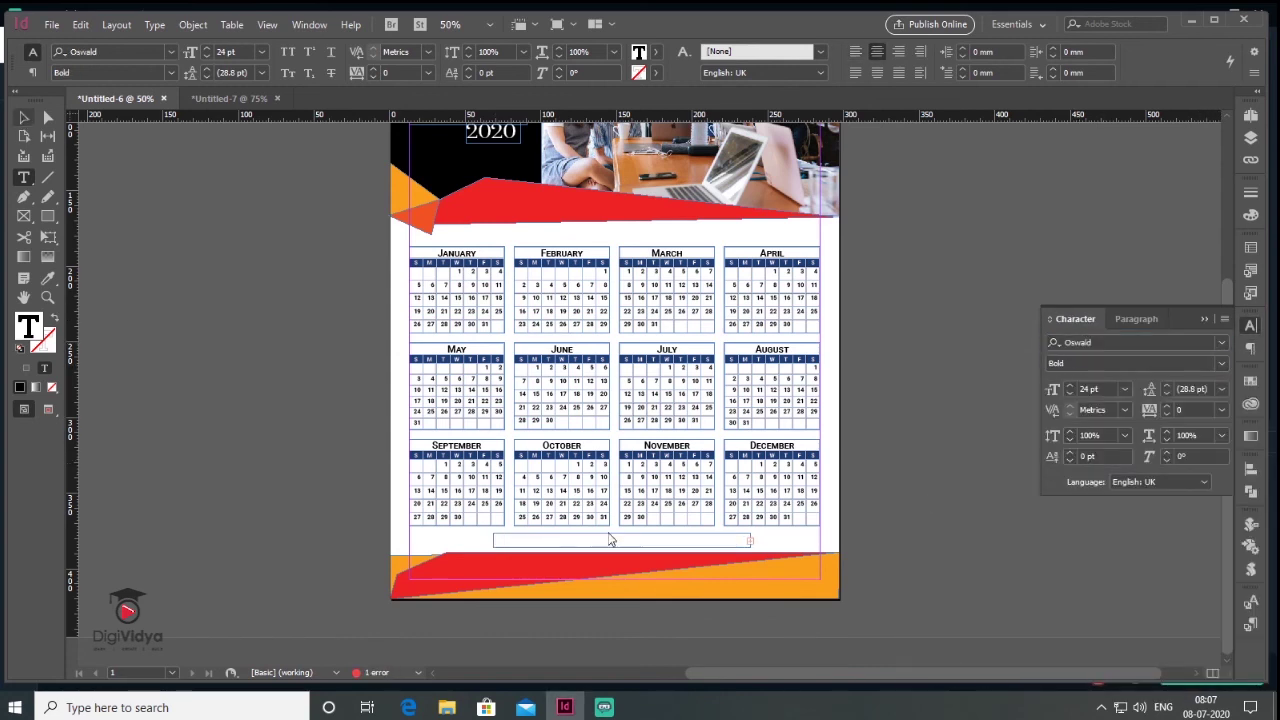
pyautogui.doubleClick(26, 325)
pyautogui.press('Return')
pyautogui.click(905, 461)
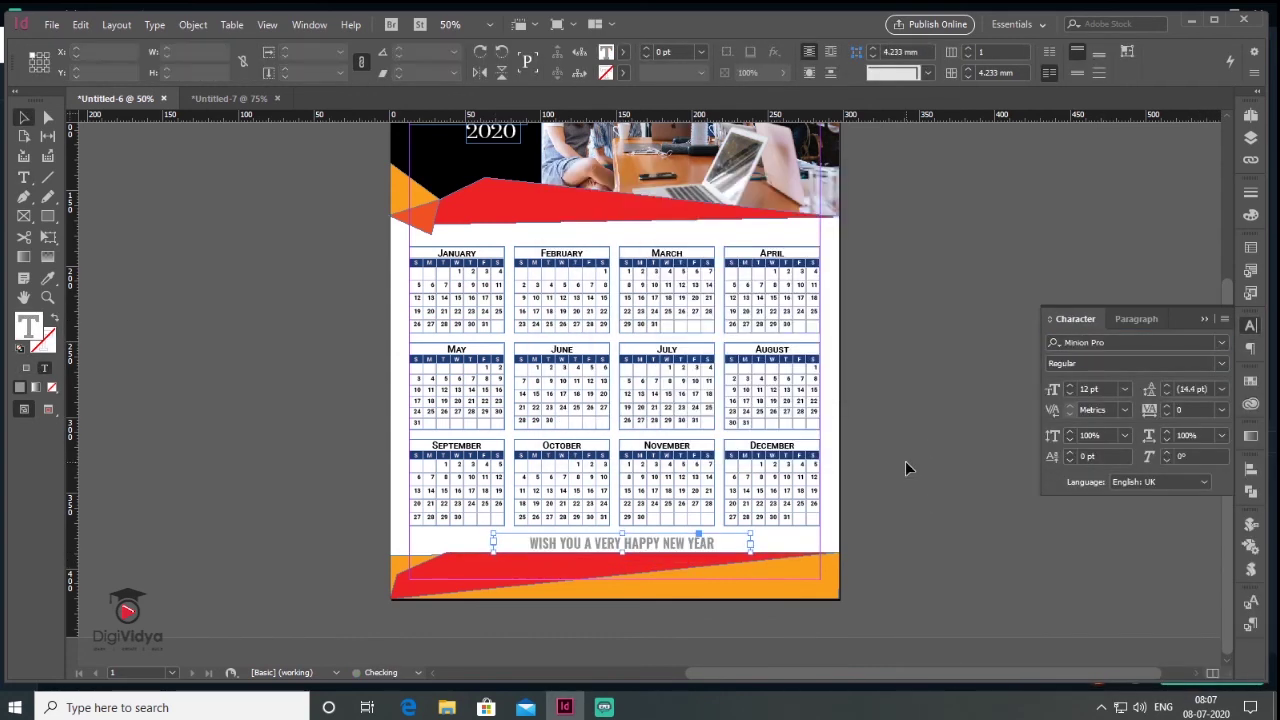
pyautogui.hotkey('ctrl', '-')
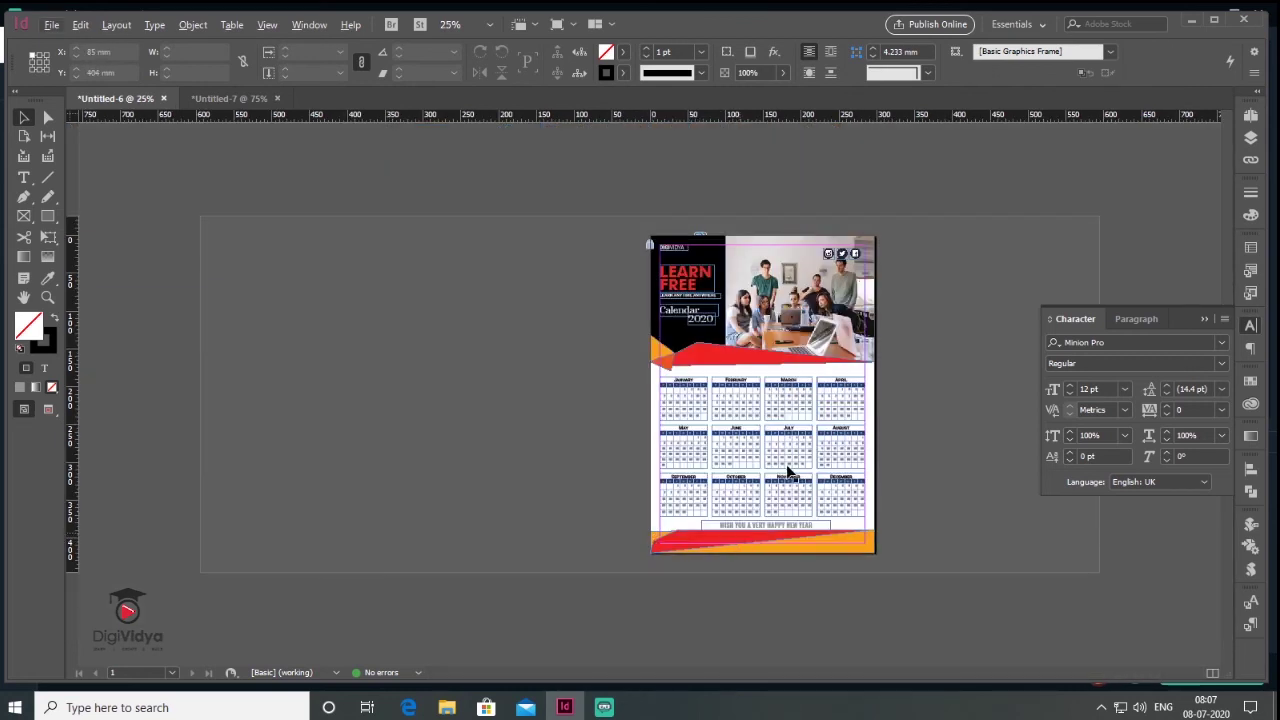
pyautogui.hotkey('ctrl', '=')
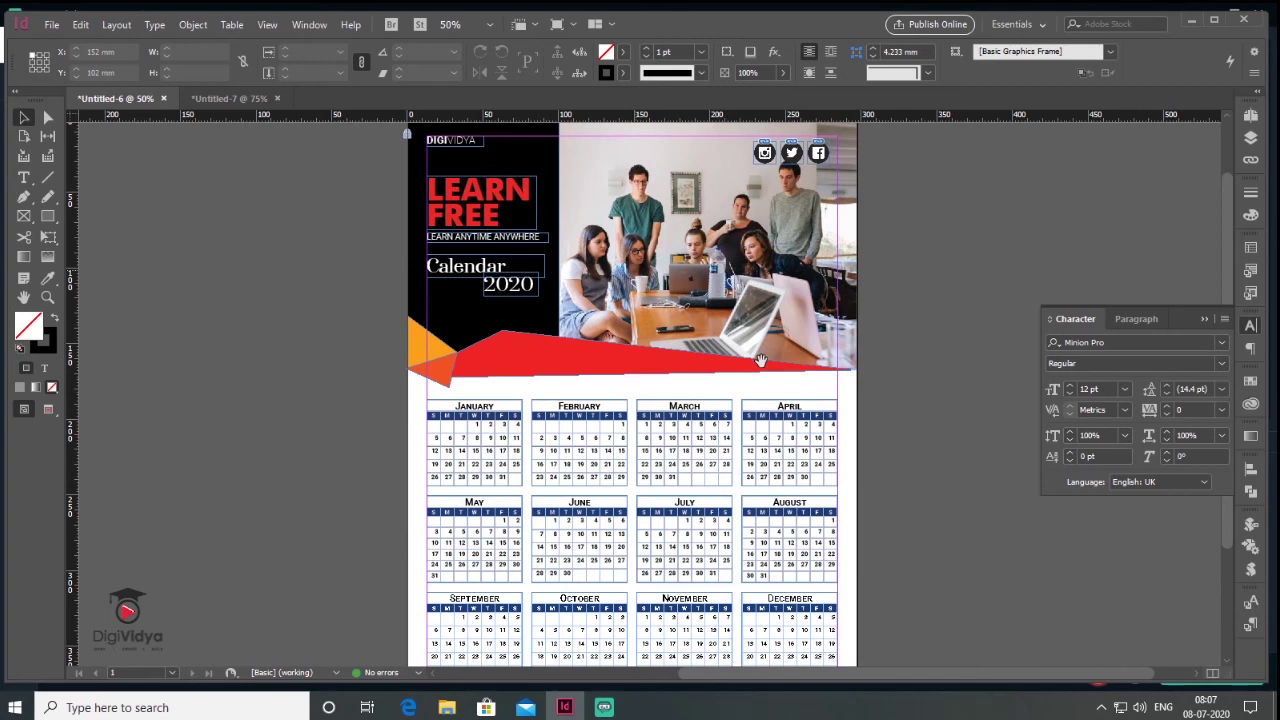
pyautogui.hotkey('ctrl', '-')
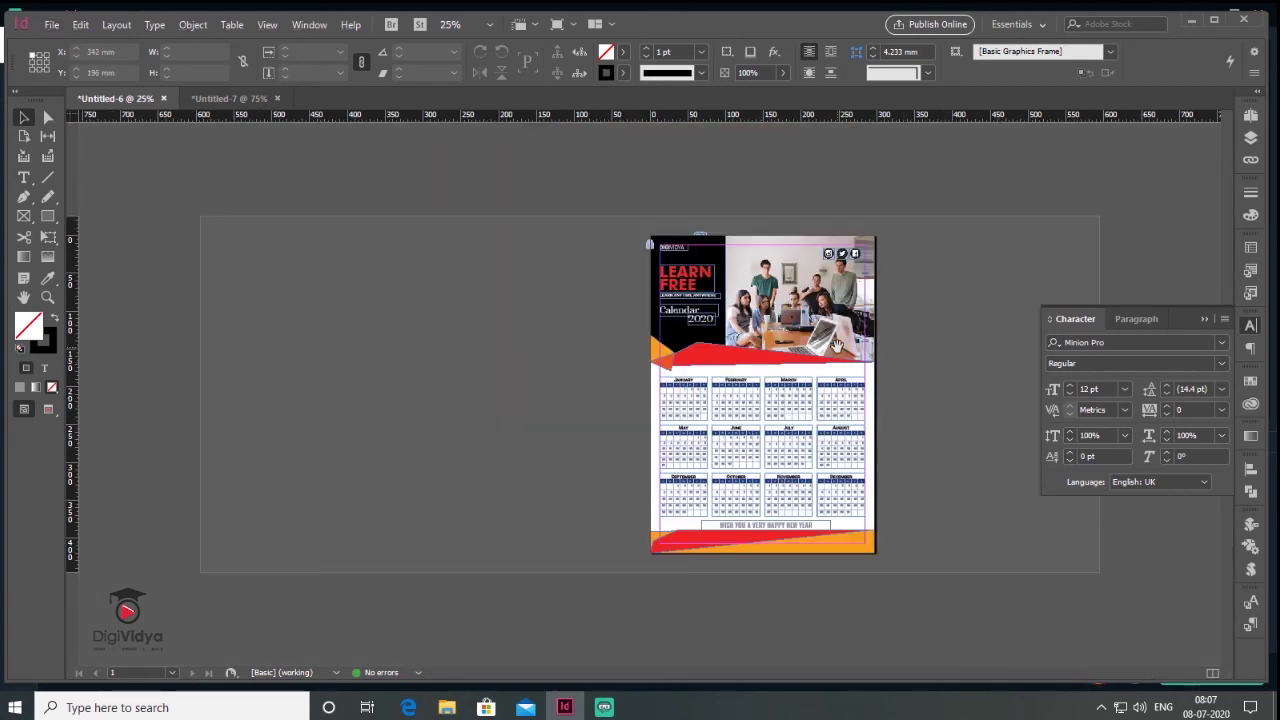
pyautogui.hotkey('ctrl', '=')
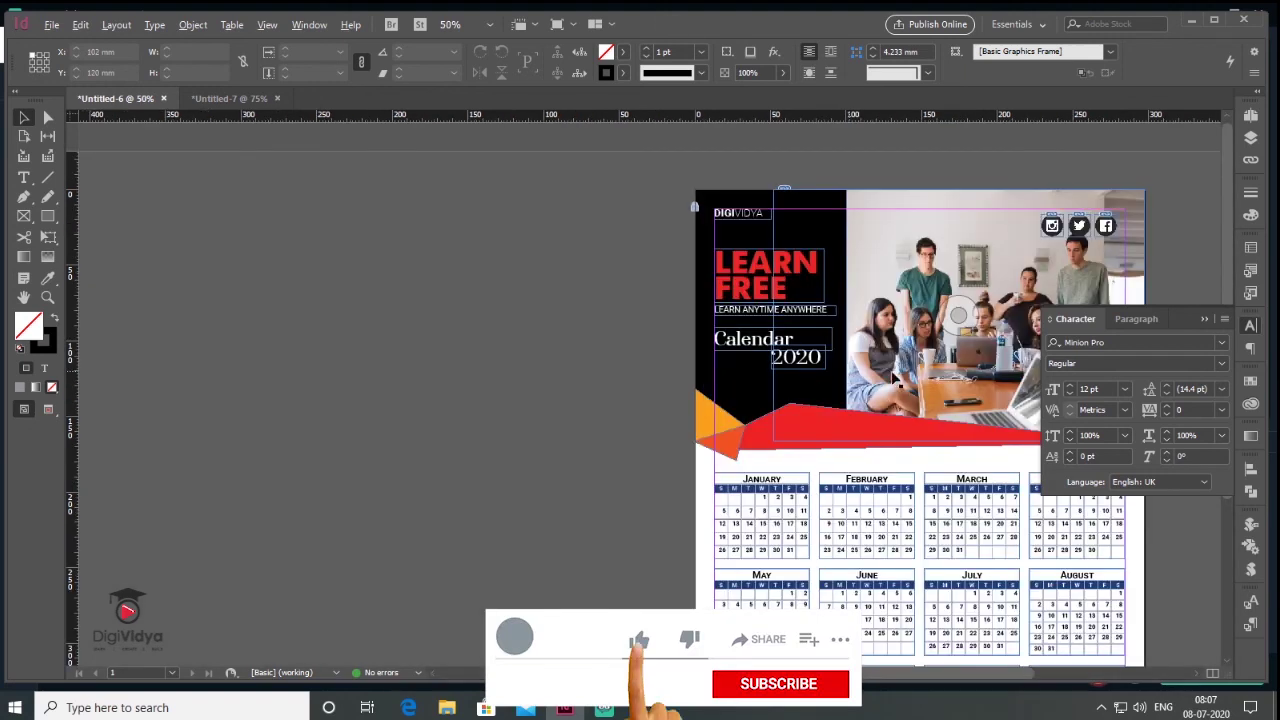
pyautogui.hscroll(4, 896, 376)
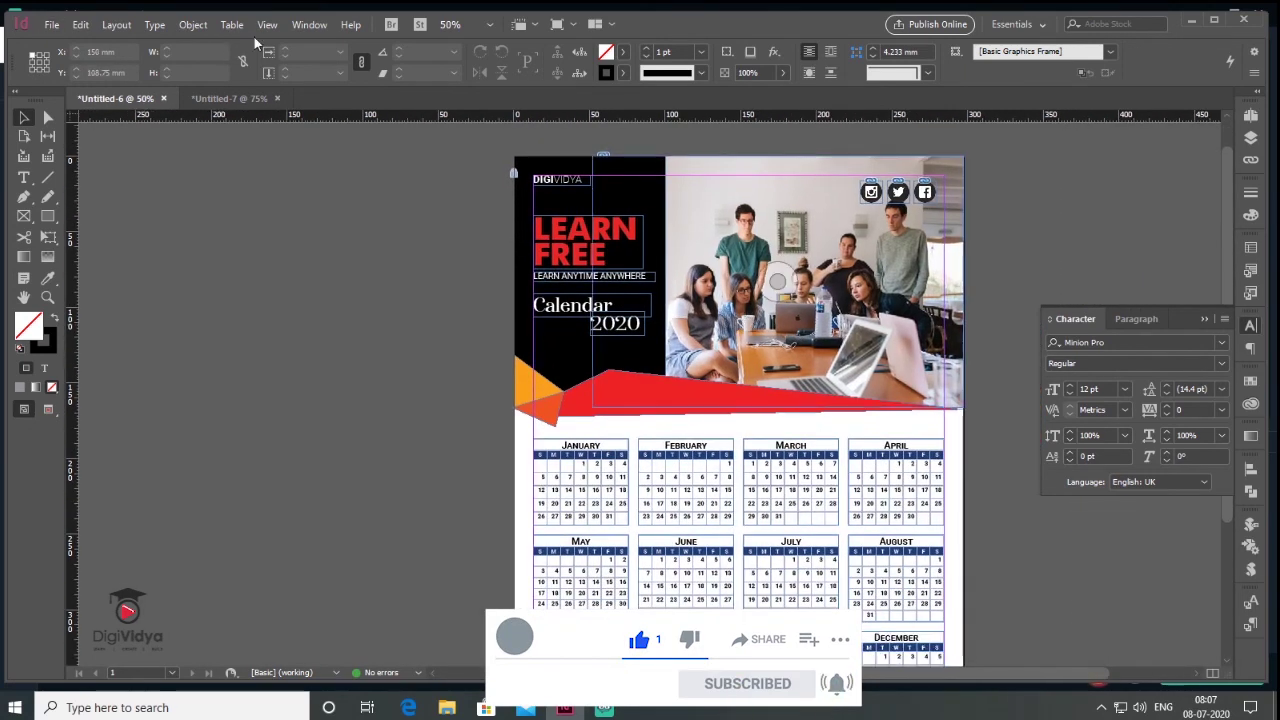
# - Turn on Overprint Preview and hide the frame edges to review the finished calendar page
pyautogui.click(267, 26)
pyautogui.click(305, 43)
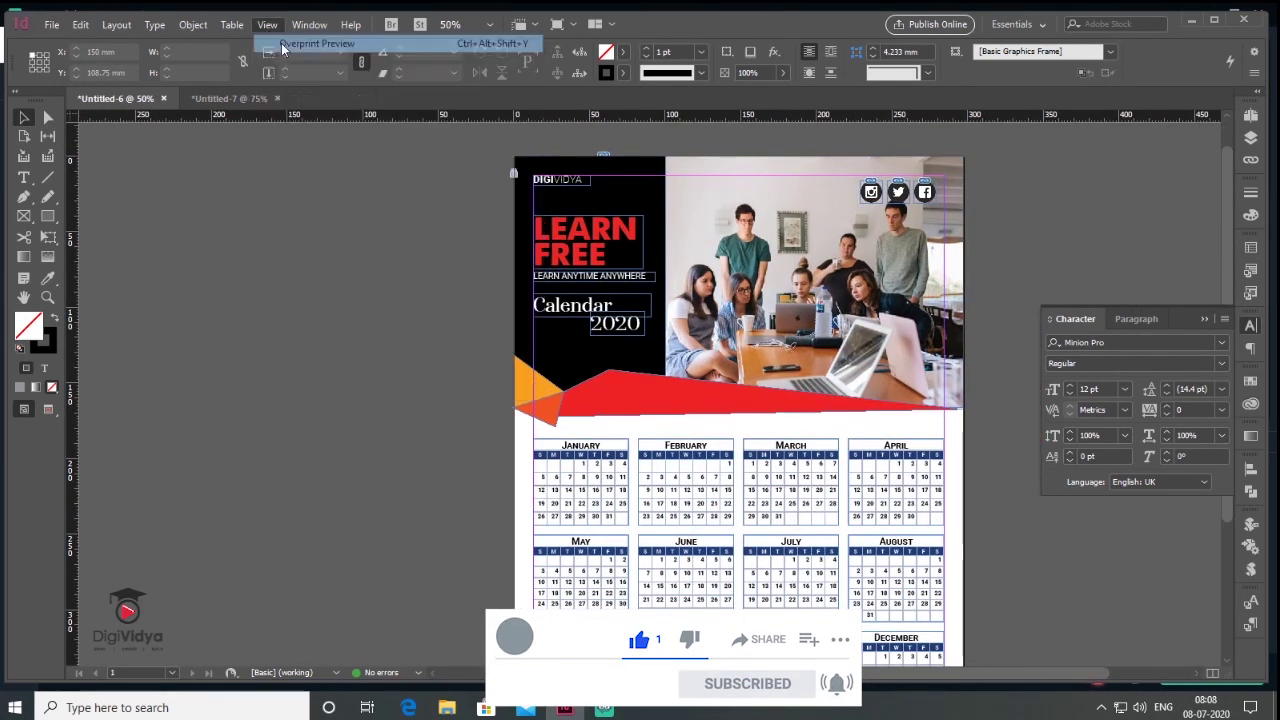
pyautogui.hotkey('ctrl', 'h')
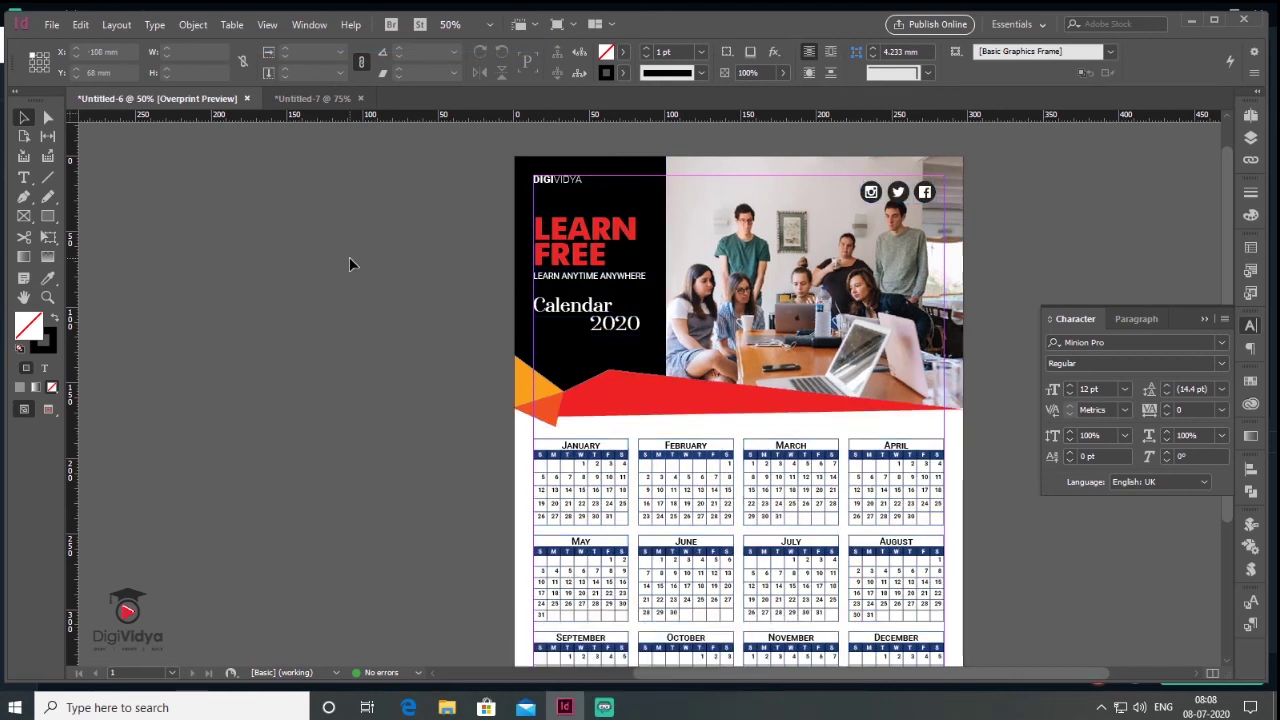
pyautogui.click(1206, 316)
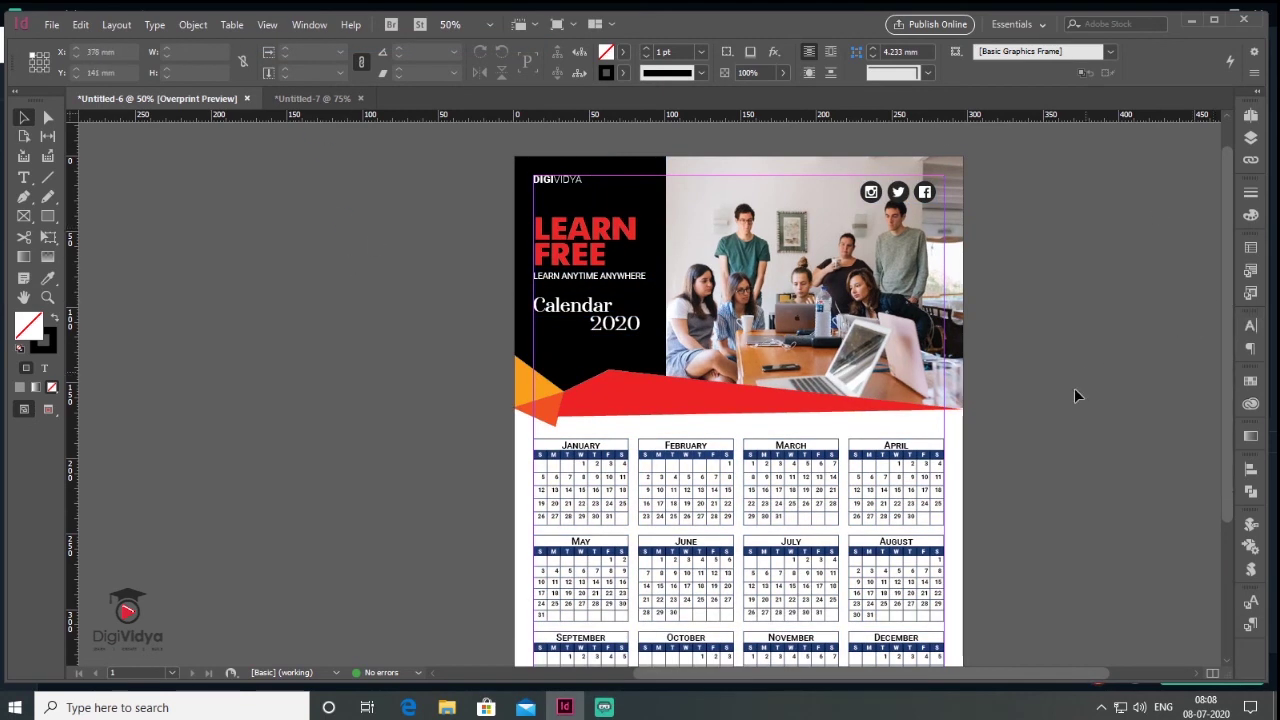
pyautogui.scroll(-2, 1020, 390)
pyautogui.moveTo(1011, 329); pyautogui.dragTo(994, 402)
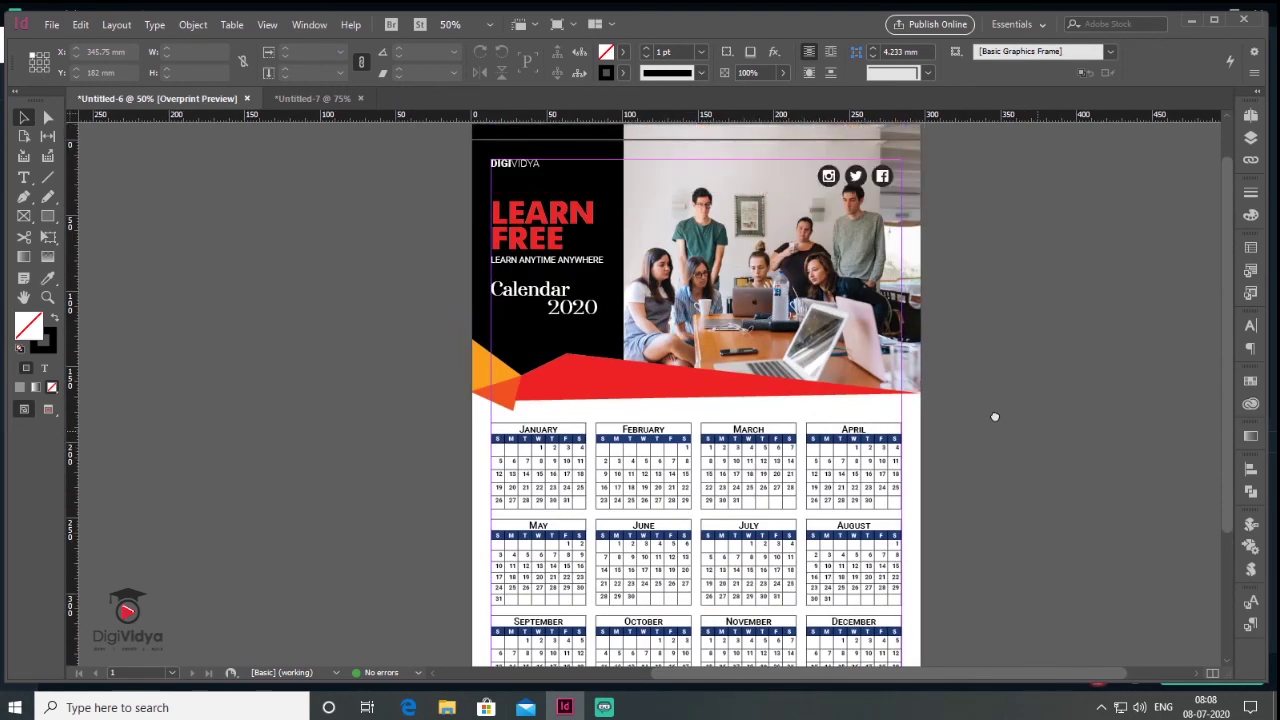
pyautogui.scroll(-1, 994, 402)
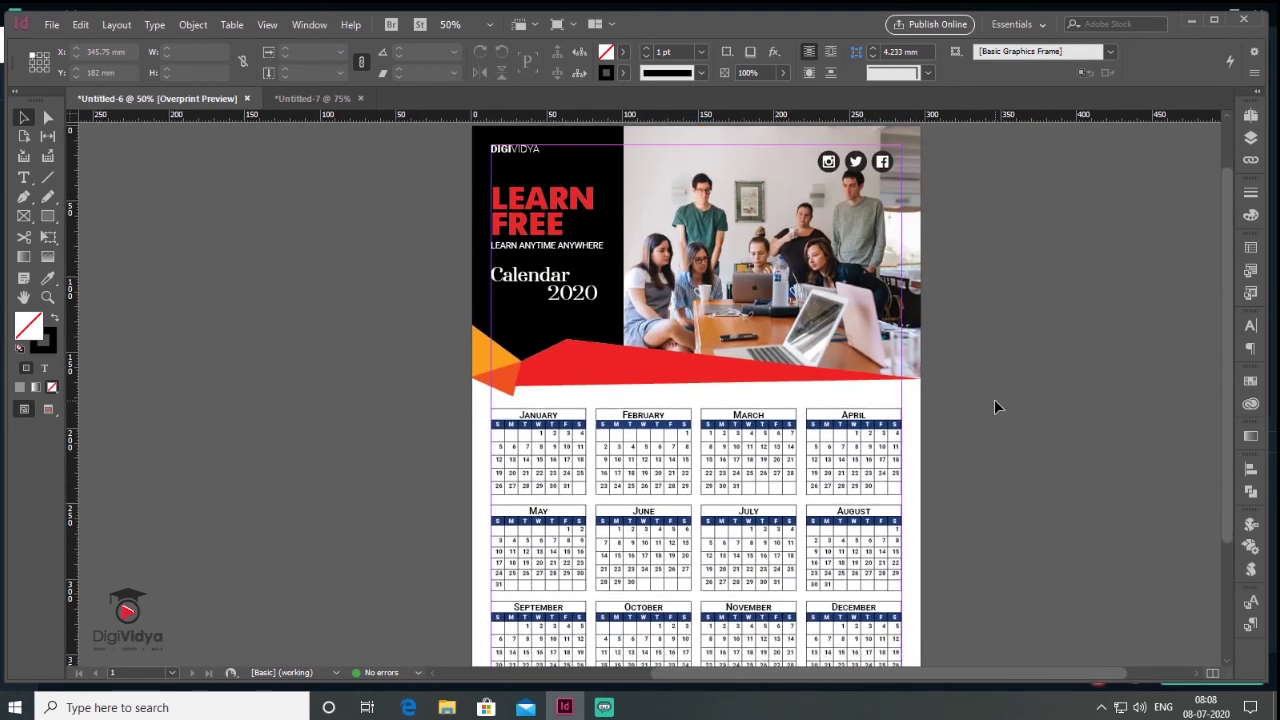